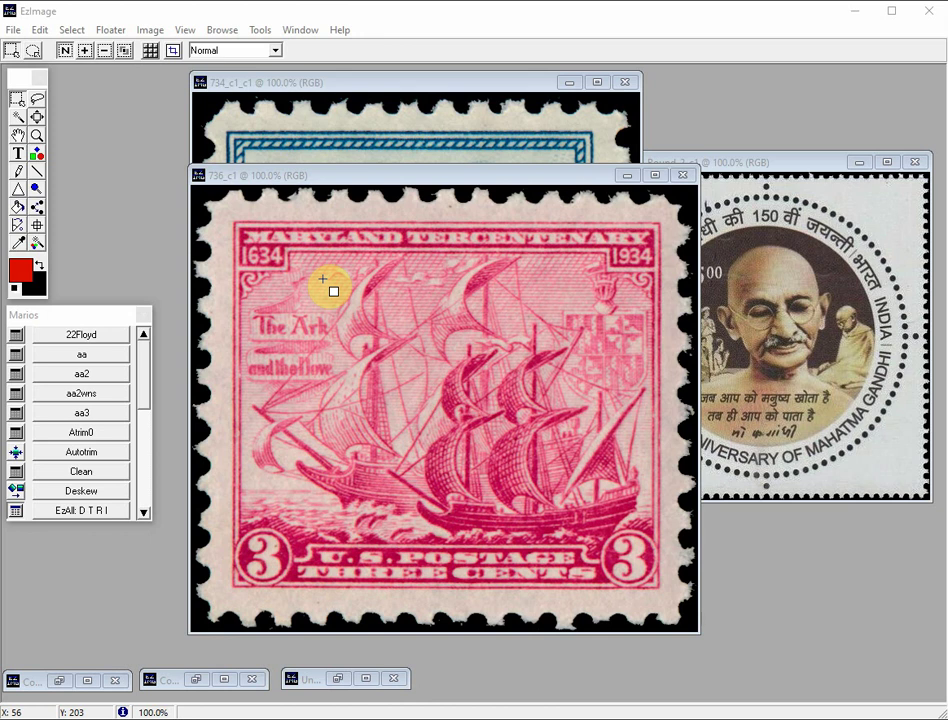
- Bring the pink 736_c1 ship stamp in front of the blue and Gandhi stamp images
left_click(323, 280)
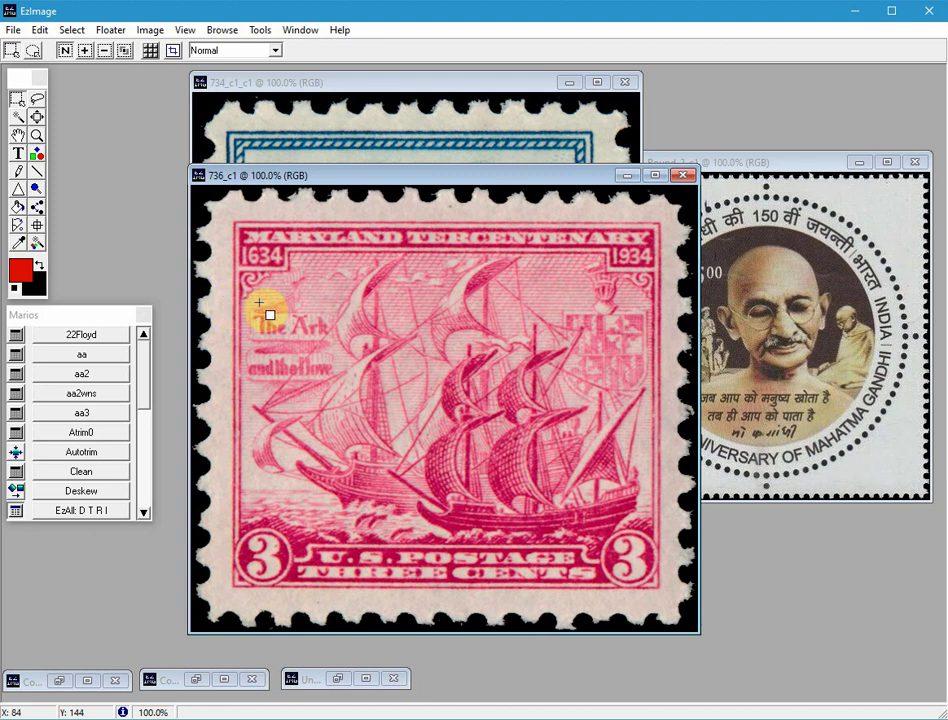
- Shift the ship stamp window slightly and pick the Text tool
left_click_drag(300, 188, 370, 182)
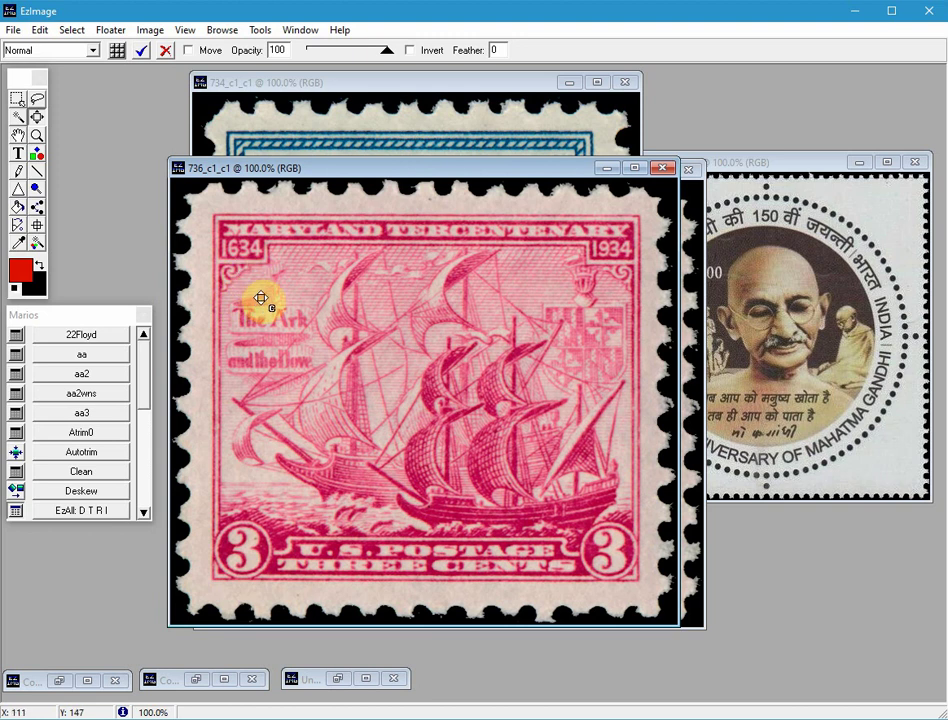
left_click(17, 155)
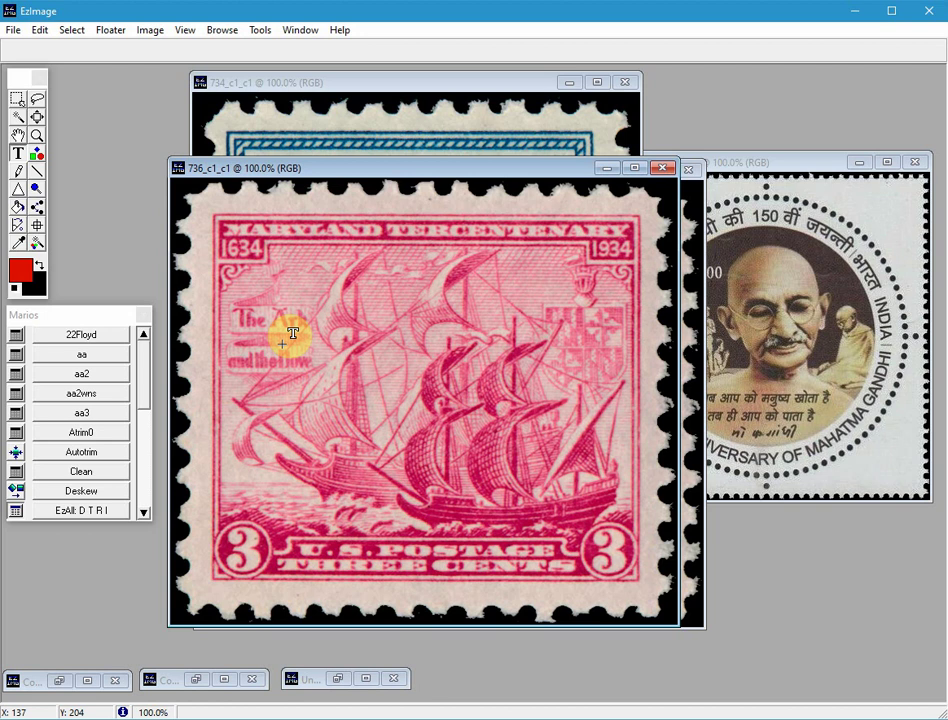
- Place bold black 18-point Verdana 'ezstamp.com' text below the stamp's value line
left_click(333, 584)
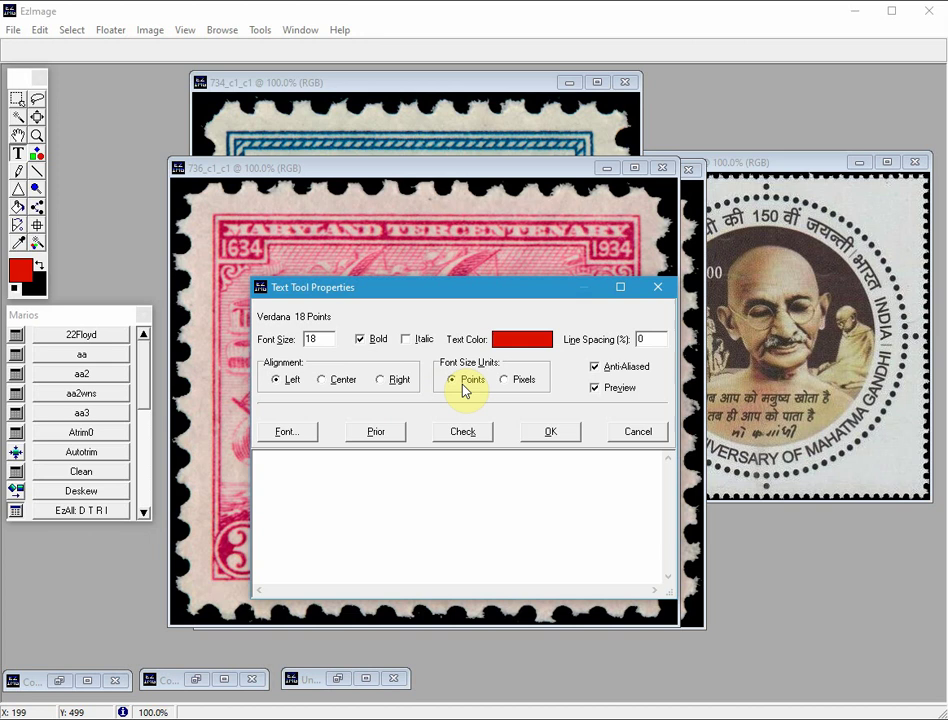
left_click(376, 432)
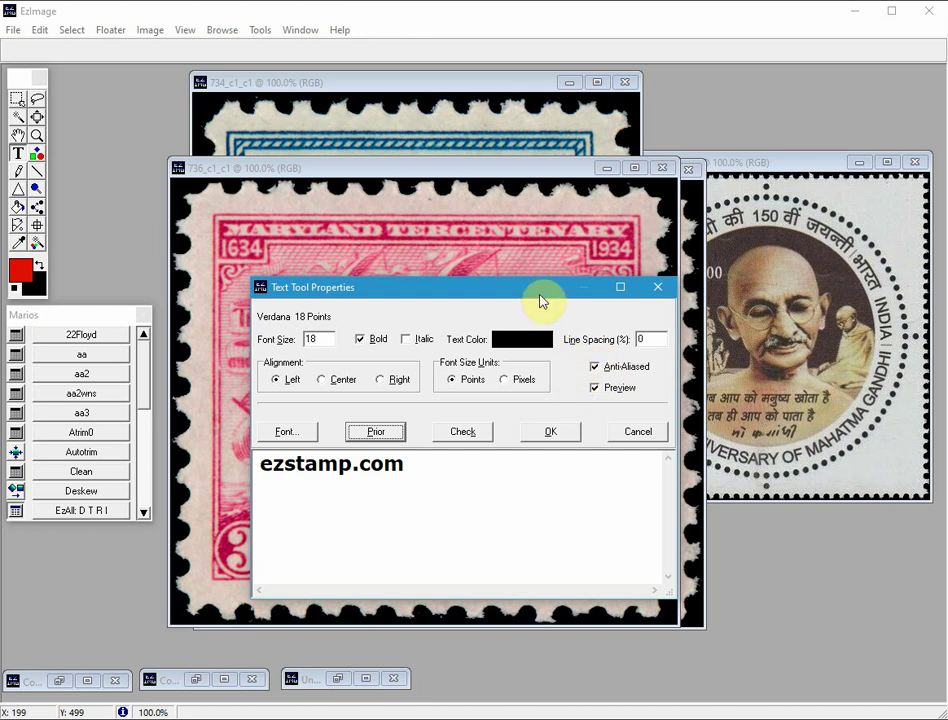
left_click(554, 432)
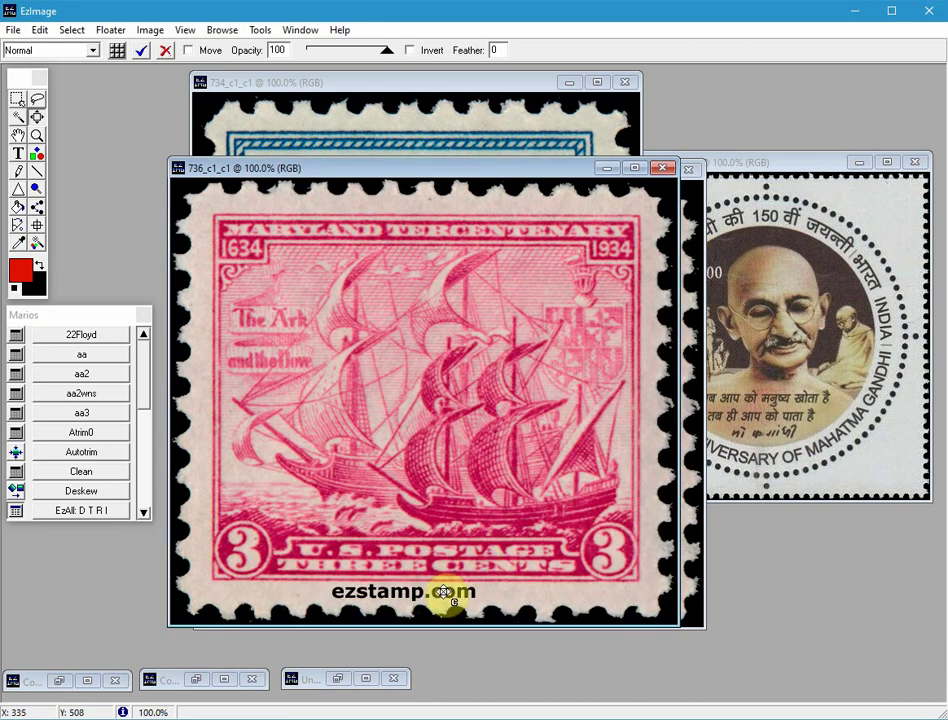
- Fade the ezstamp.com text to 15% opacity and stamp it along the bottom edge
mouse_move(455, 597)
left_mouse_down()
mouse_move(491, 440)
mouse_move(474, 328)
mouse_move(449, 297)
mouse_move(461, 364)
mouse_move(485, 332)
mouse_move(415, 508)
mouse_move(445, 588)
mouse_move(478, 595)
mouse_move(472, 587)
left_mouse_up()
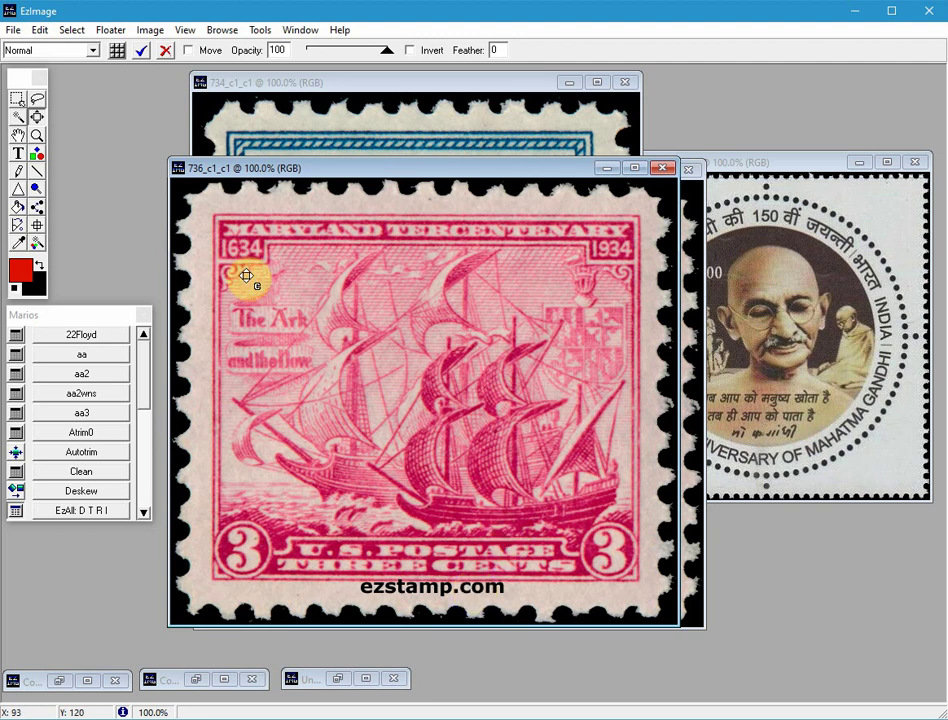
left_click(285, 50)
left_click_drag(285, 50, 265, 45)
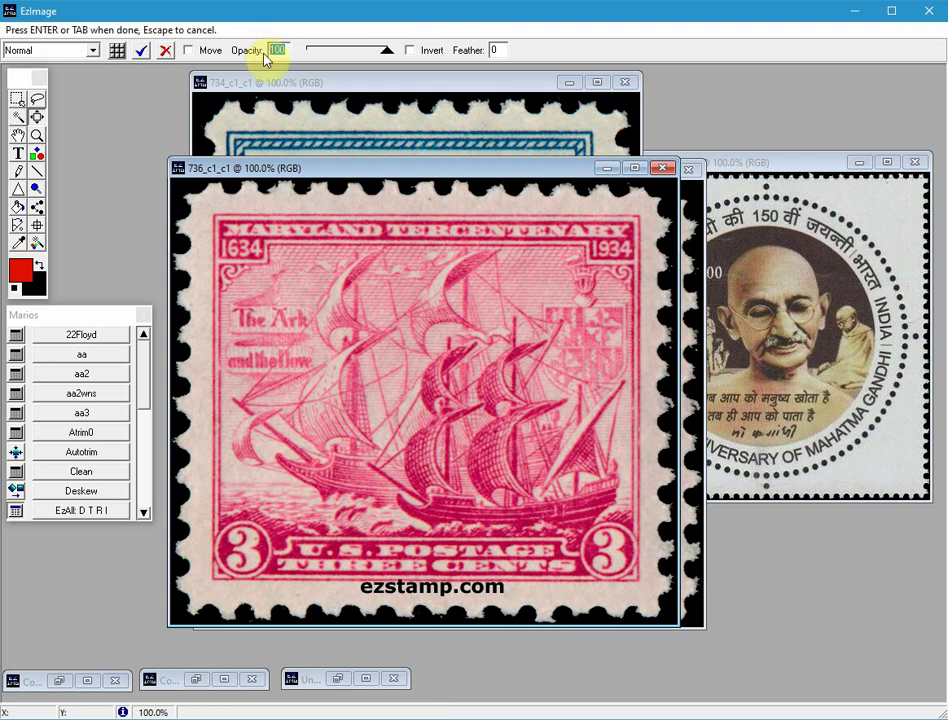
type("15")
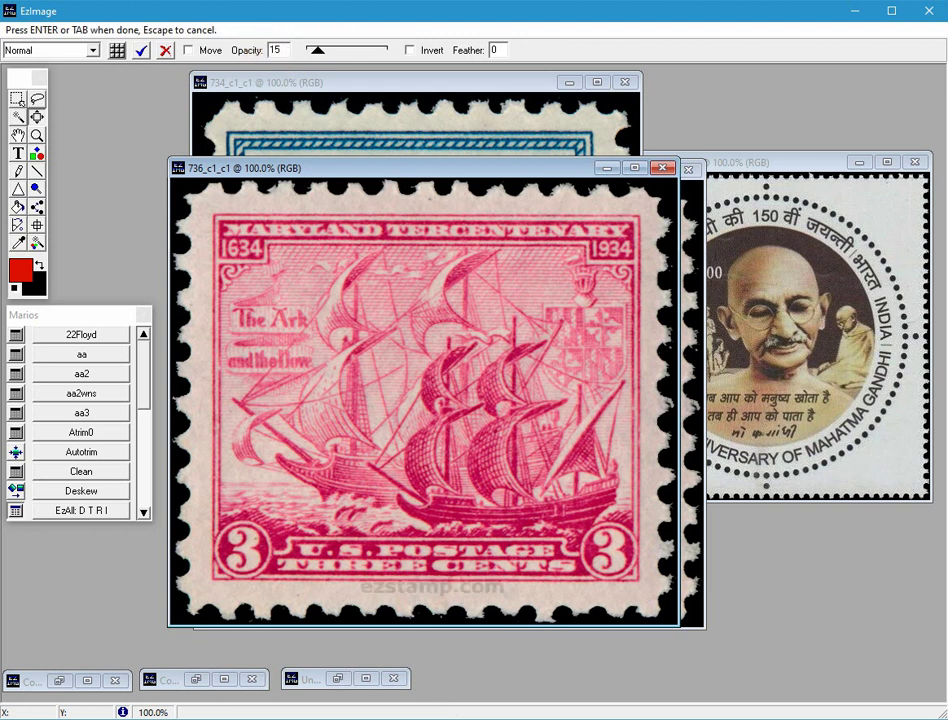
left_click_drag(422, 593, 444, 387)
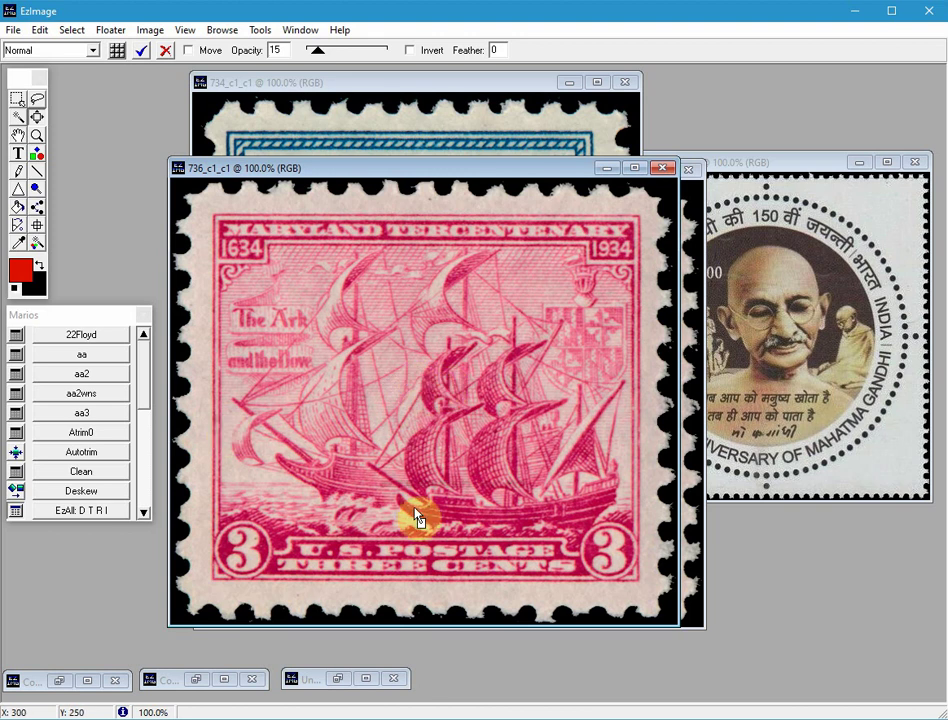
left_click_drag(418, 519, 410, 592)
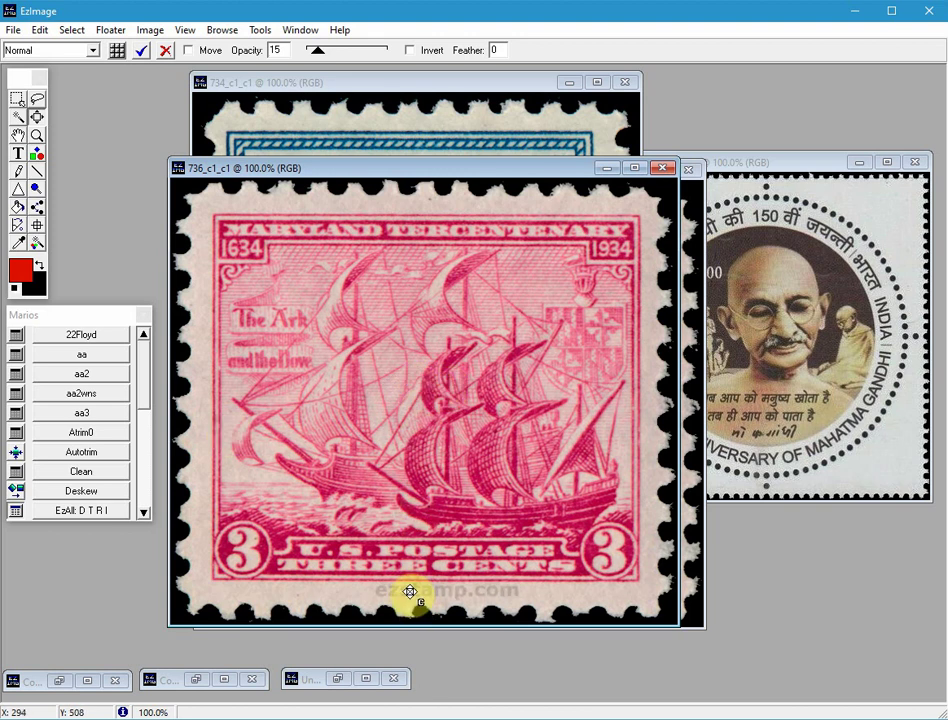
key("0")
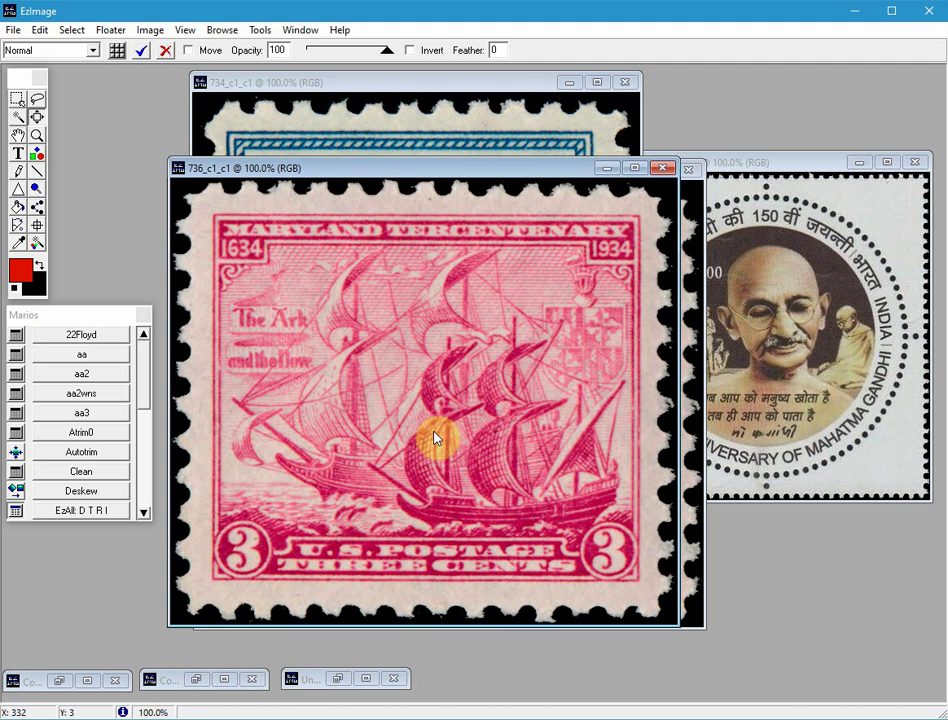
- Restore the minimized round ez logo image window
left_click(58, 681)
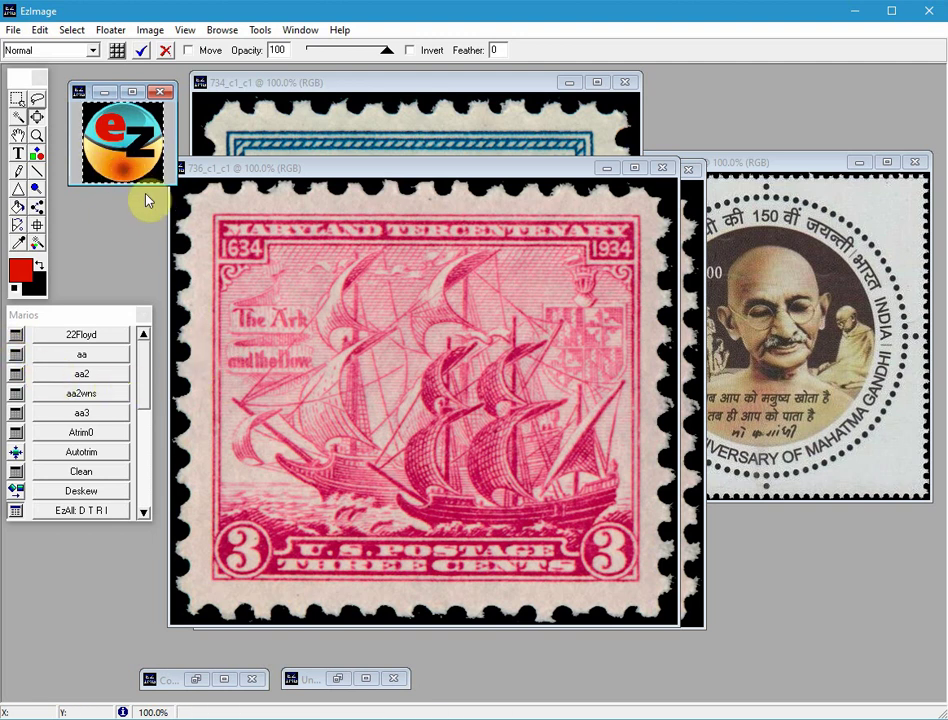
- Paste the ez logo into the ship stamp as DIB Image at 22% opacity near the bottom, then delete it
left_click(333, 343)
key("ctrl+v")
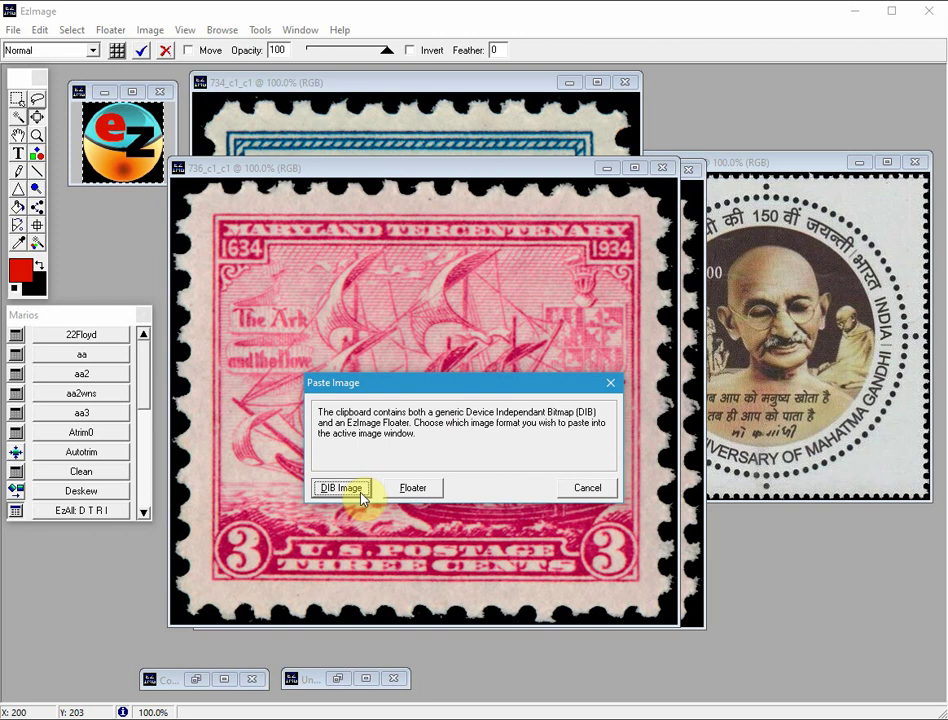
left_click(360, 492)
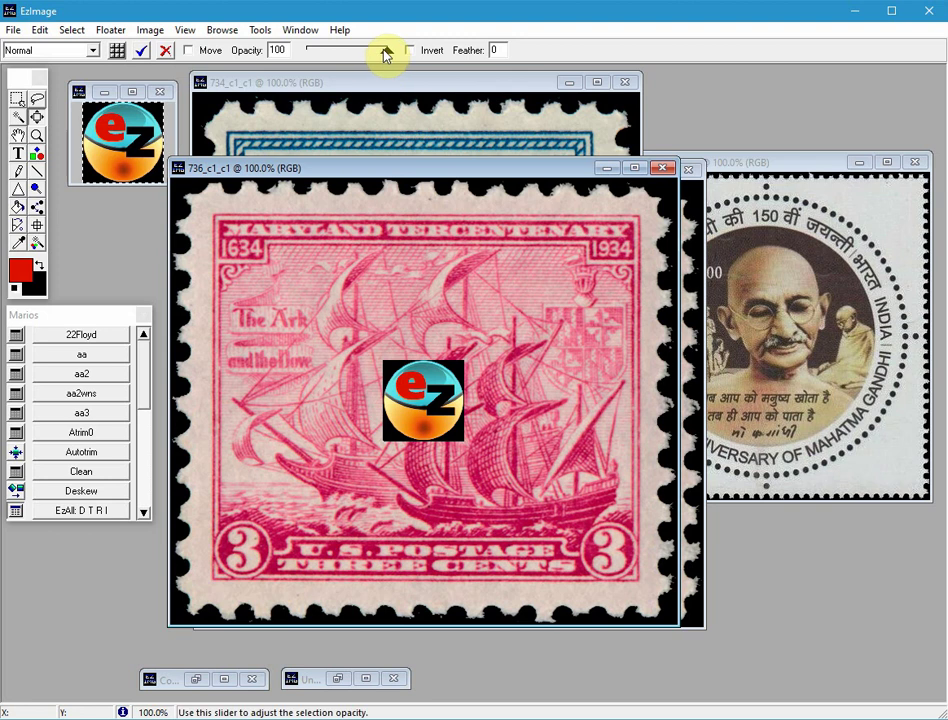
left_click_drag(387, 52, 328, 61)
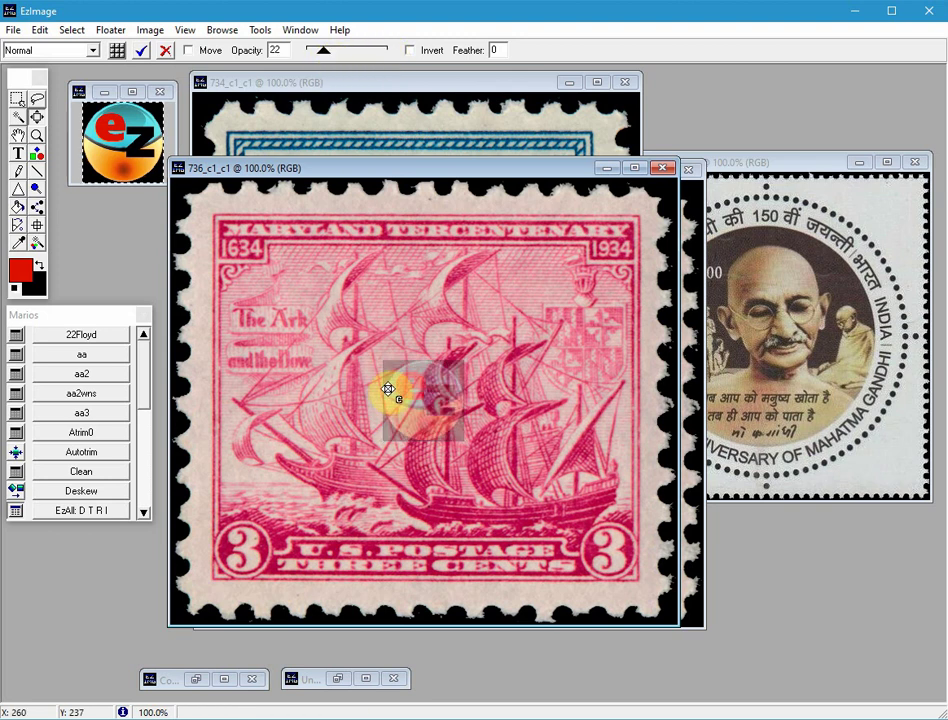
left_click_drag(423, 394, 435, 557)
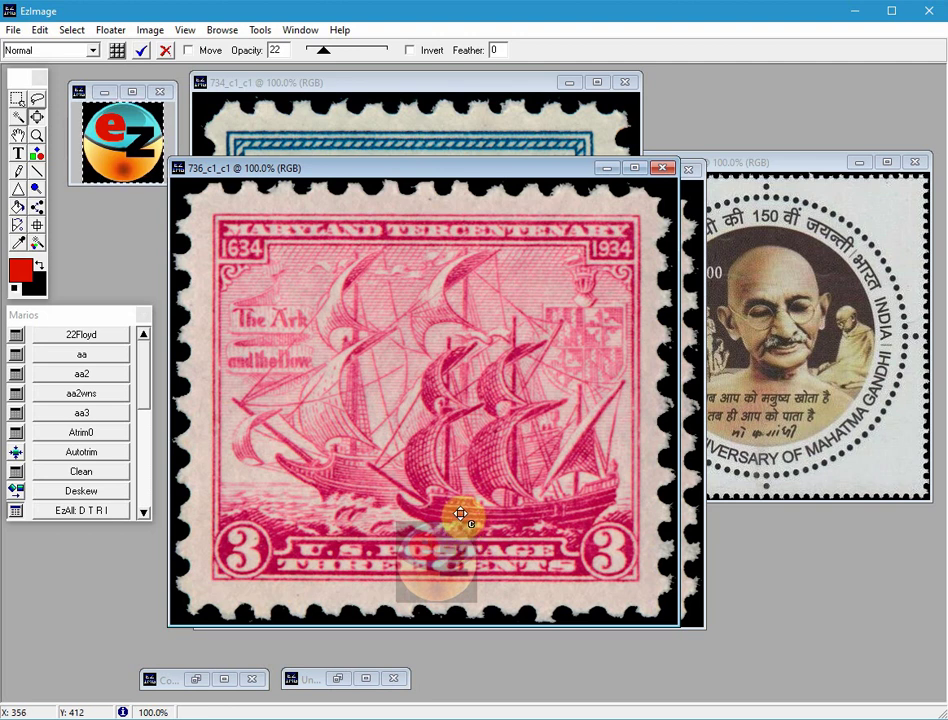
key("Delete")
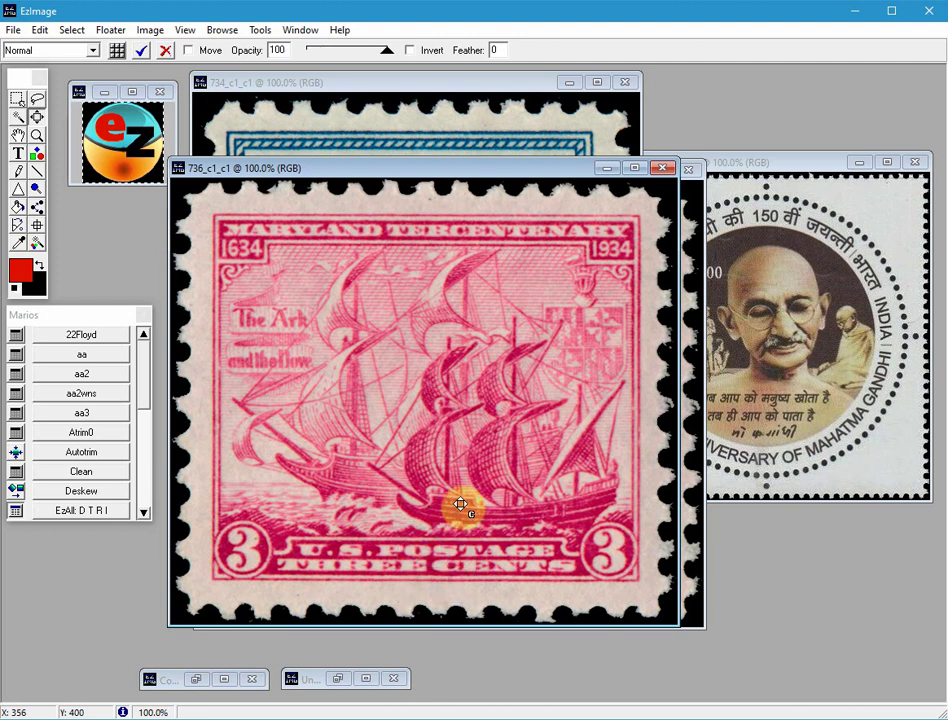
- Select the whole ez logo with the rectangle tool and make it a floater
key("s")
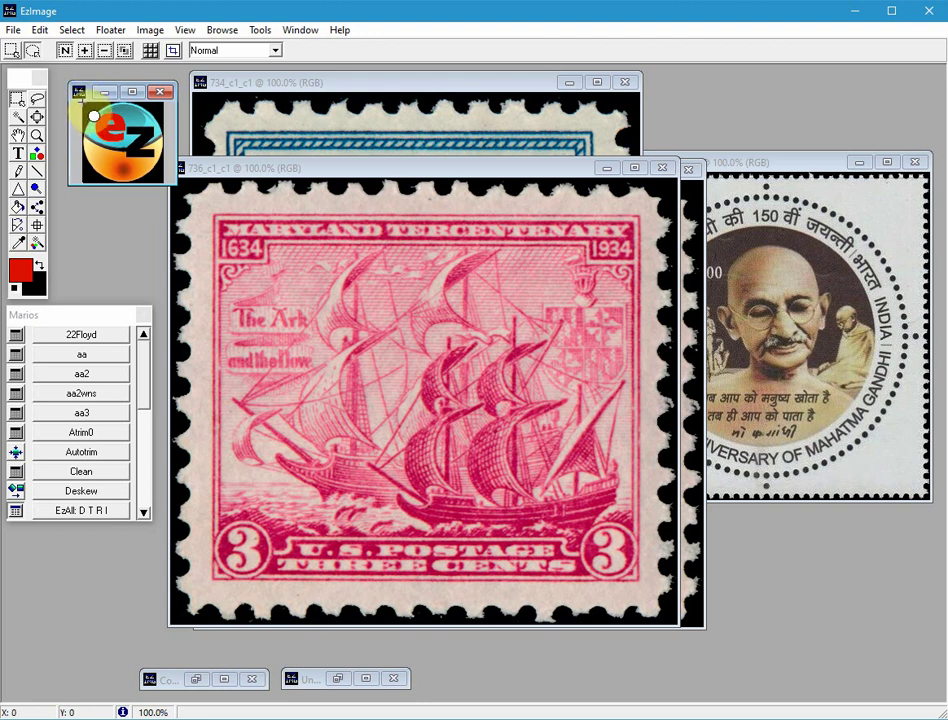
left_click_drag(133, 158, 164, 186)
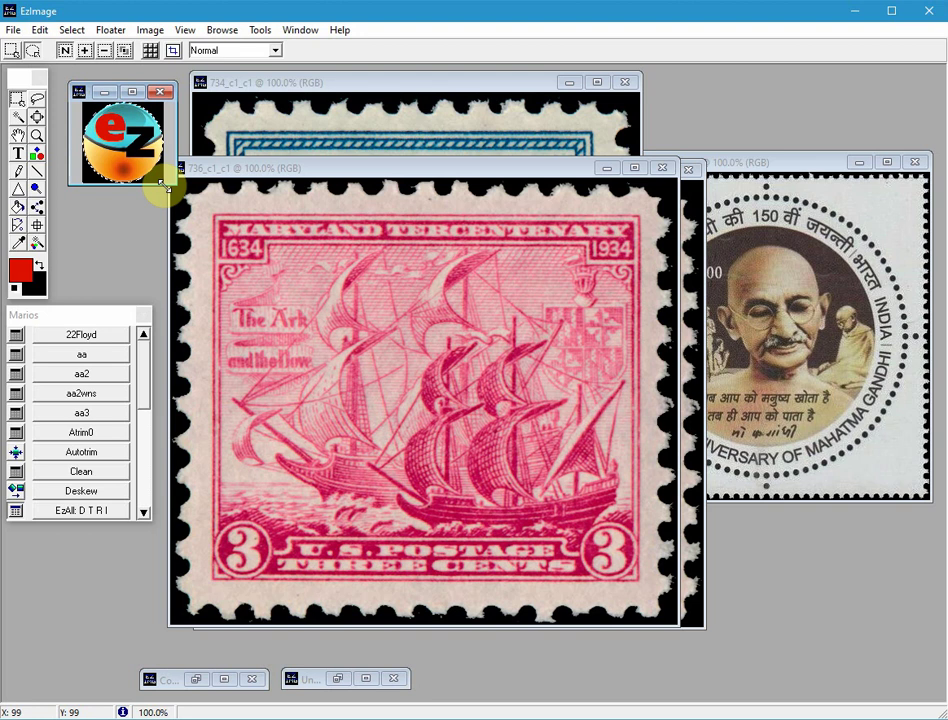
left_click(118, 32)
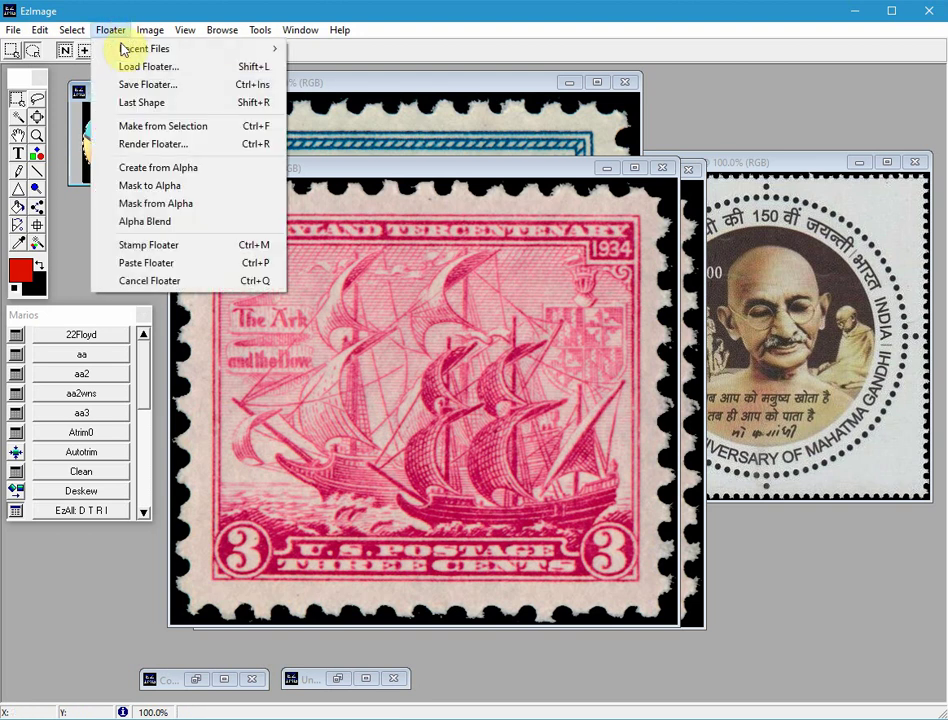
left_click(146, 131)
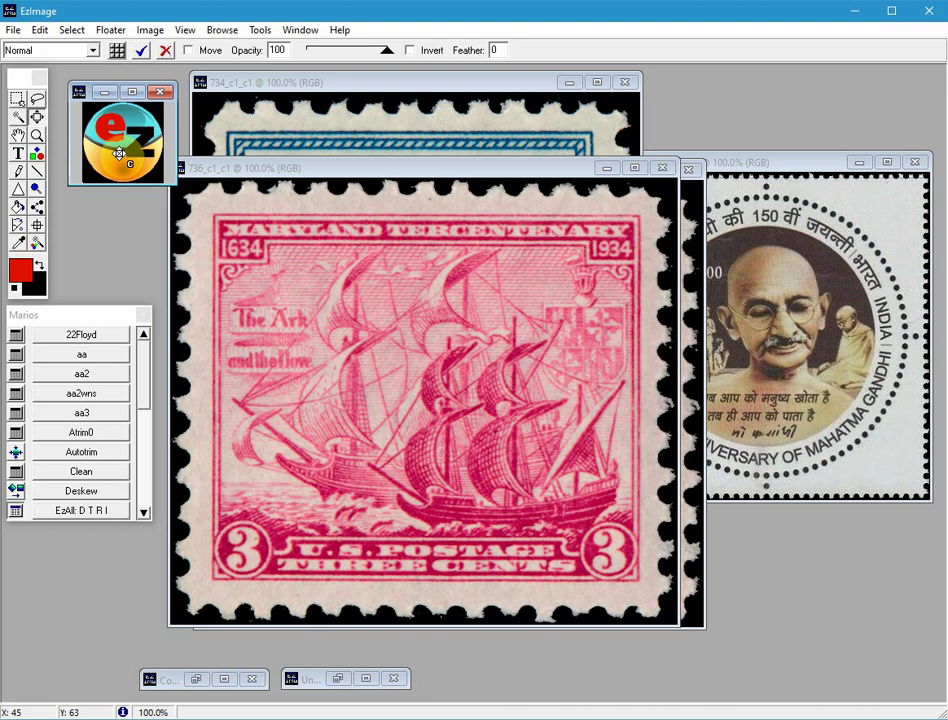
- Place the ez logo floater at 29% opacity over the ship stamp's top-right 1934 corner
left_click_drag(119, 153, 383, 338)
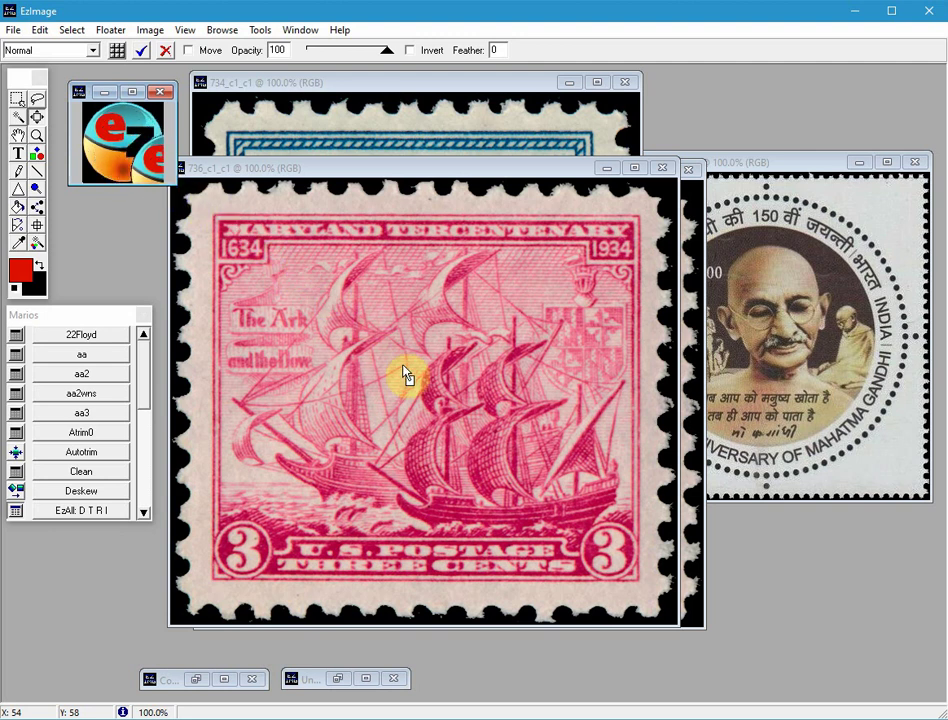
left_click_drag(408, 378, 425, 343)
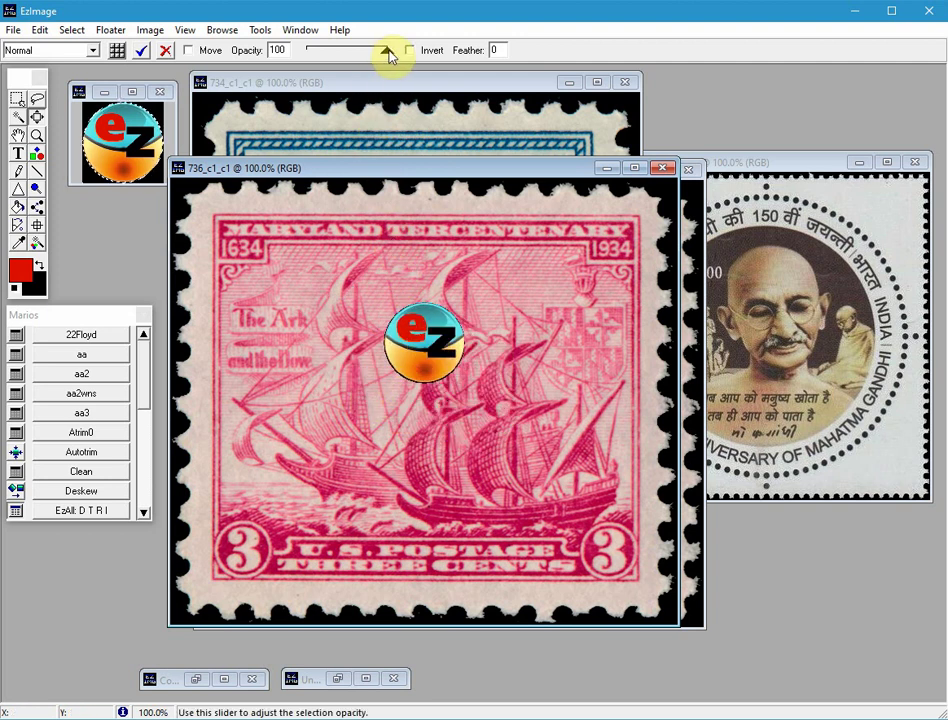
left_click_drag(388, 49, 328, 53)
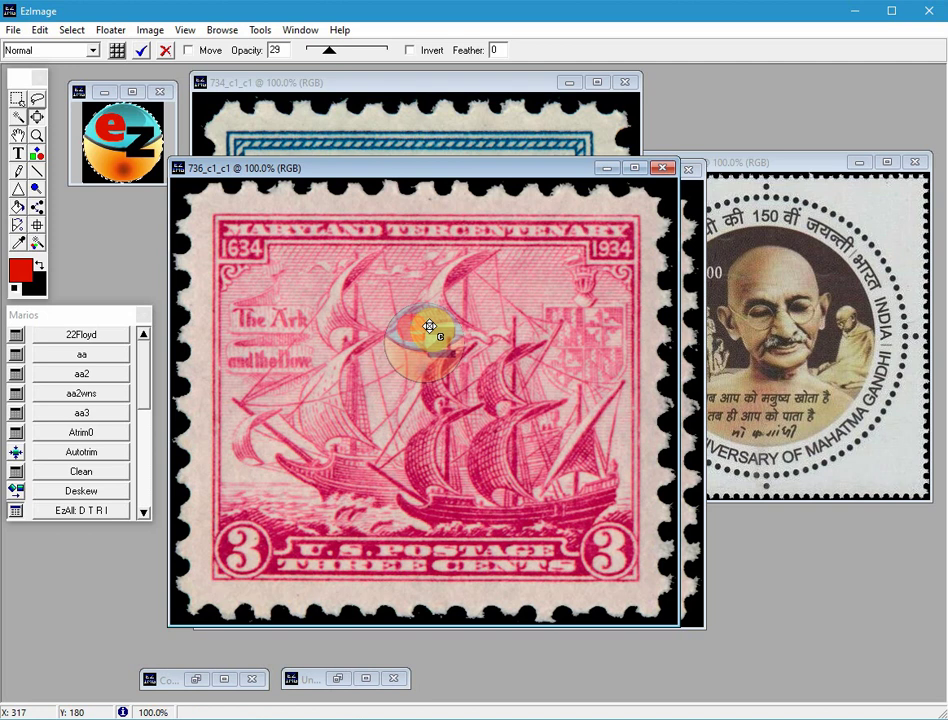
left_click_drag(429, 326, 623, 228)
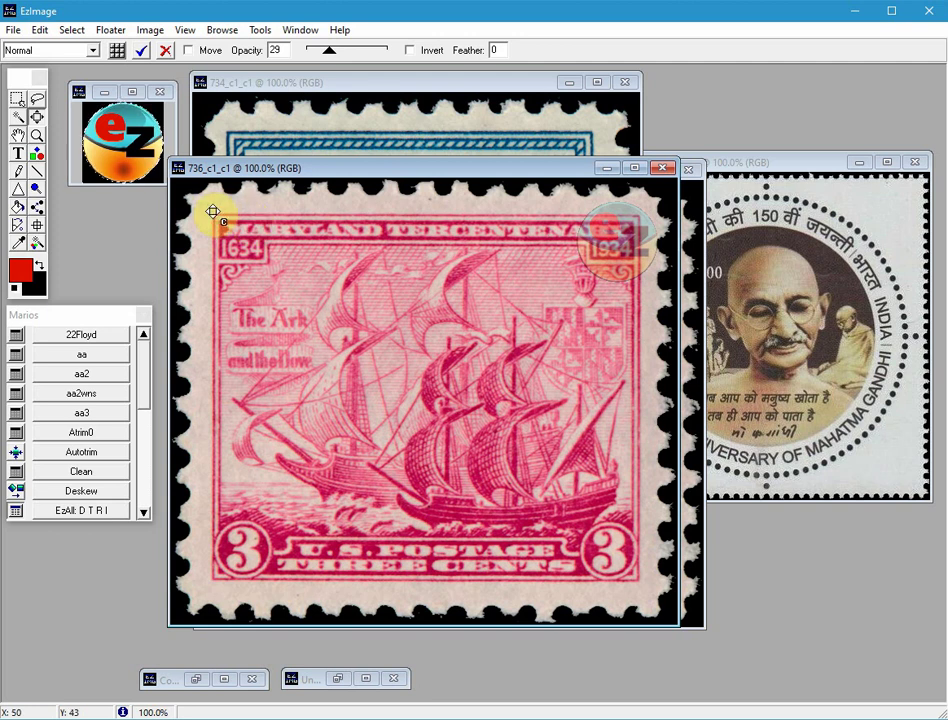
left_click(113, 31)
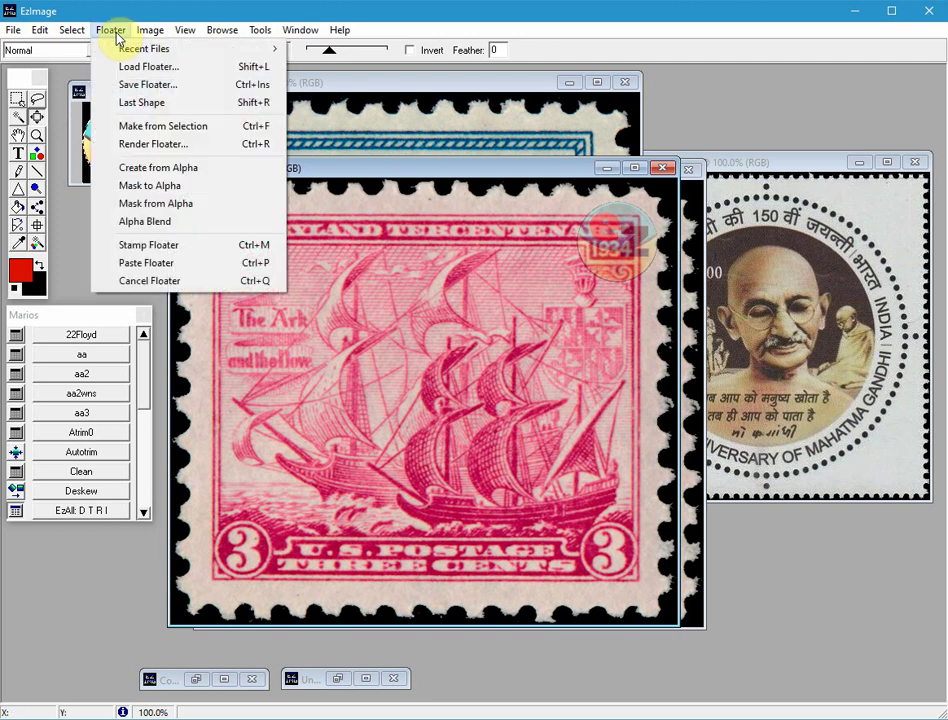
- Cancel saving the floater and discard the faint logo overlay from the stamp
left_click(140, 92)
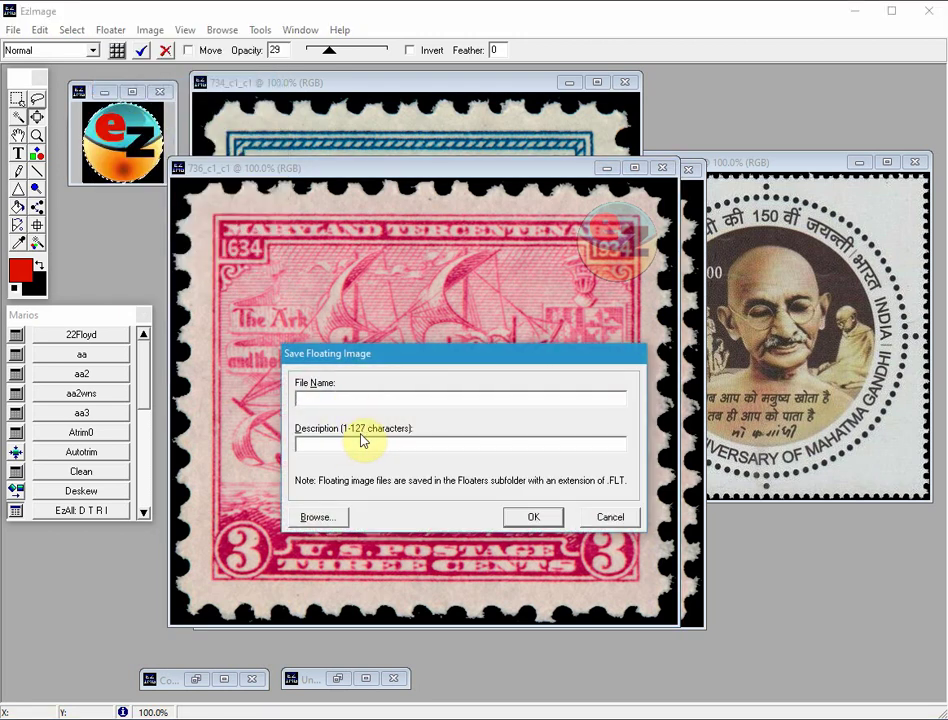
left_click(598, 516)
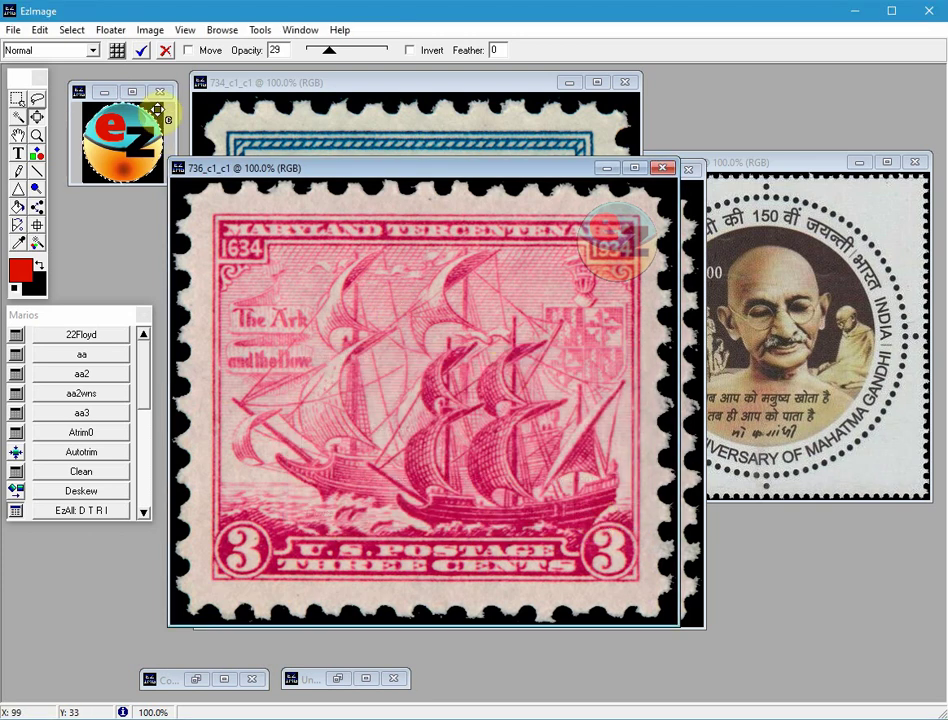
left_click(111, 31)
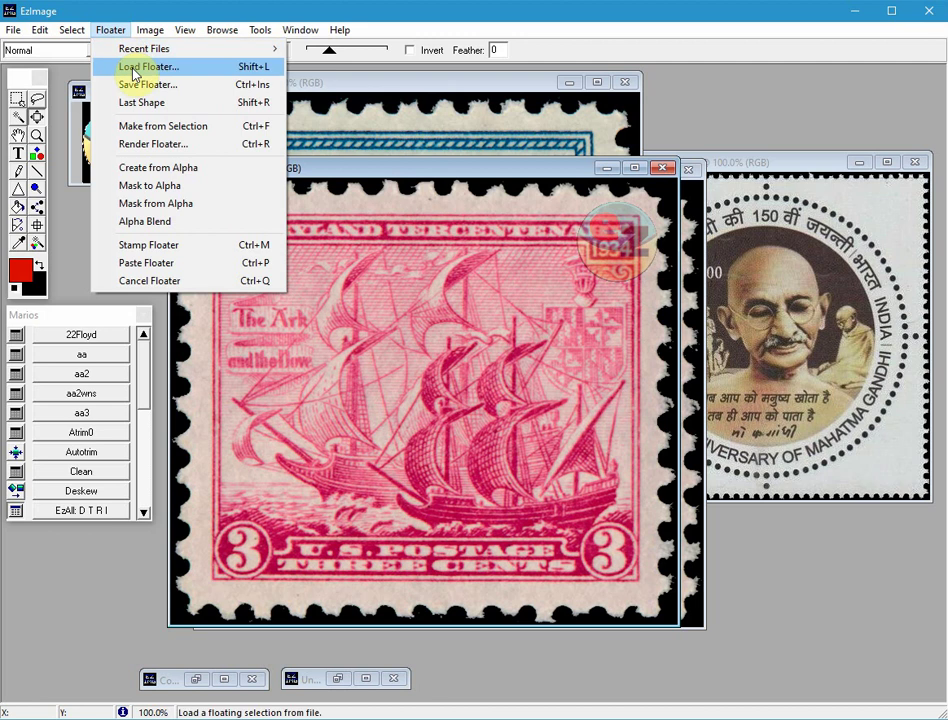
left_click(143, 67)
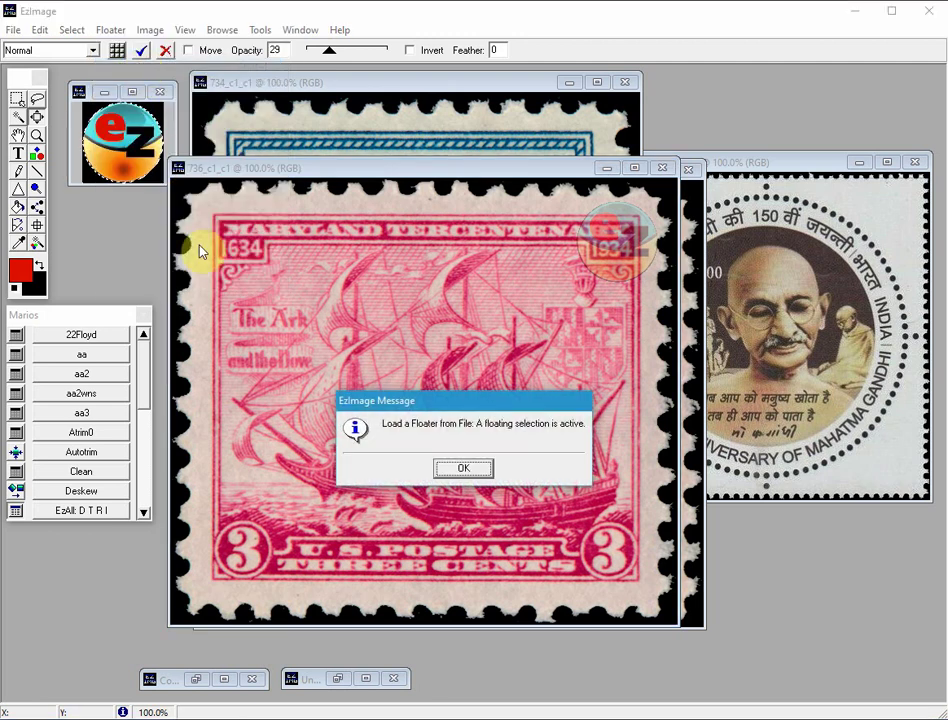
left_click(464, 471)
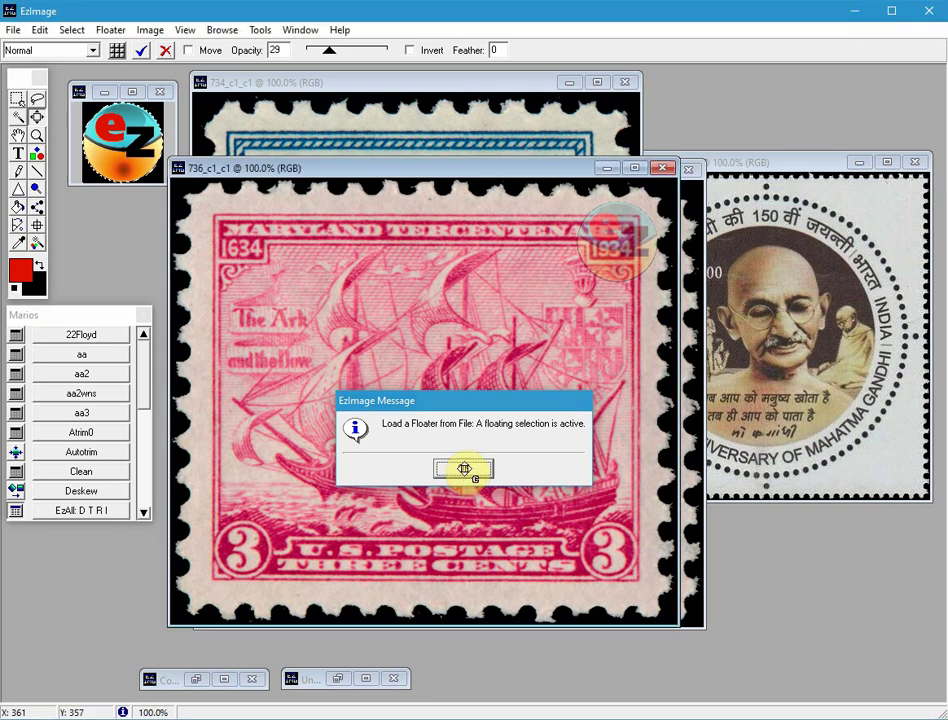
left_click(464, 471)
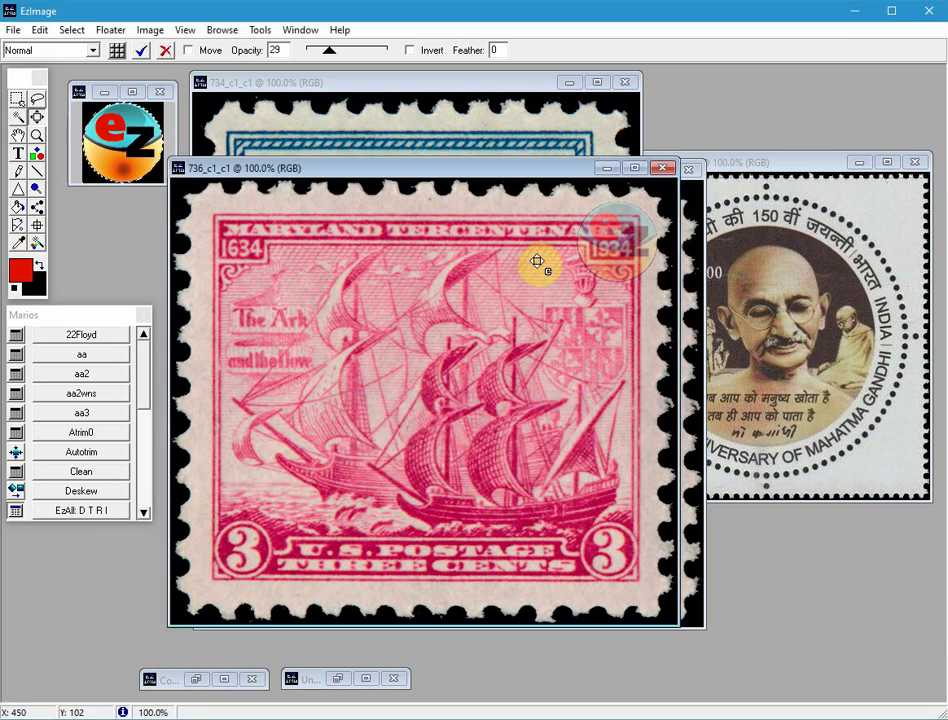
key("Escape")
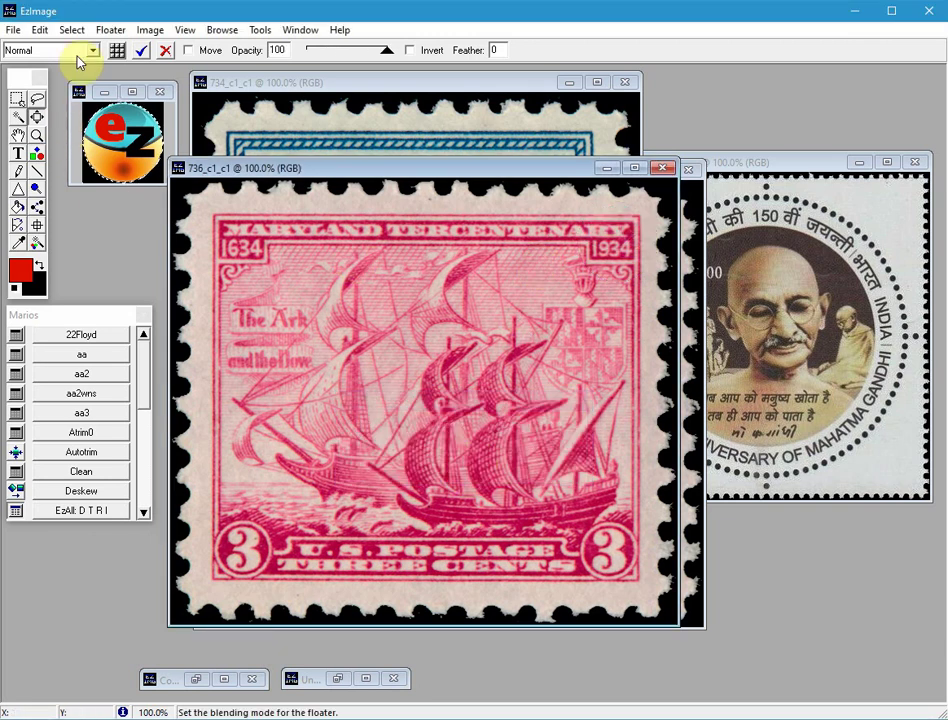
- Load EZS_Ball_Logo.flt from the Floaters folder onto the stamp at 45 opacity, then delete it
left_click(110, 30)
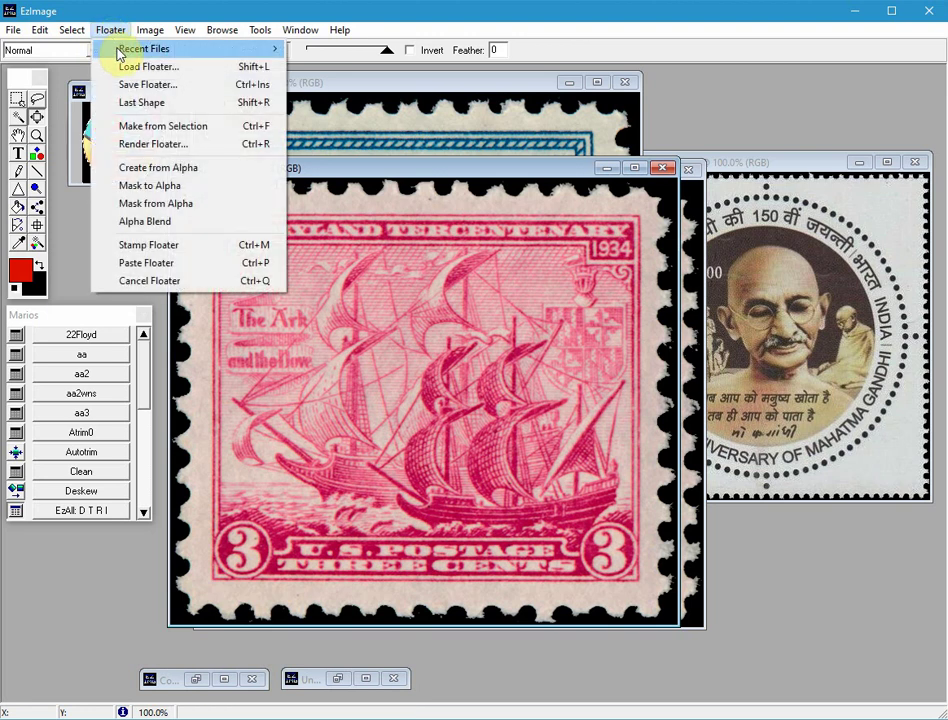
left_click(133, 68)
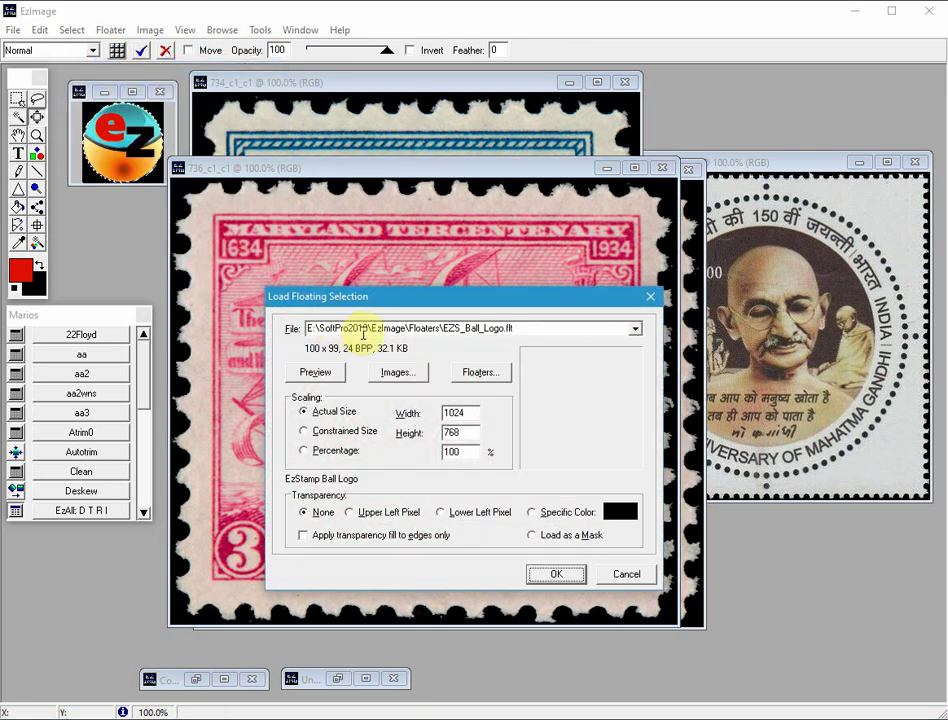
left_click(478, 372)
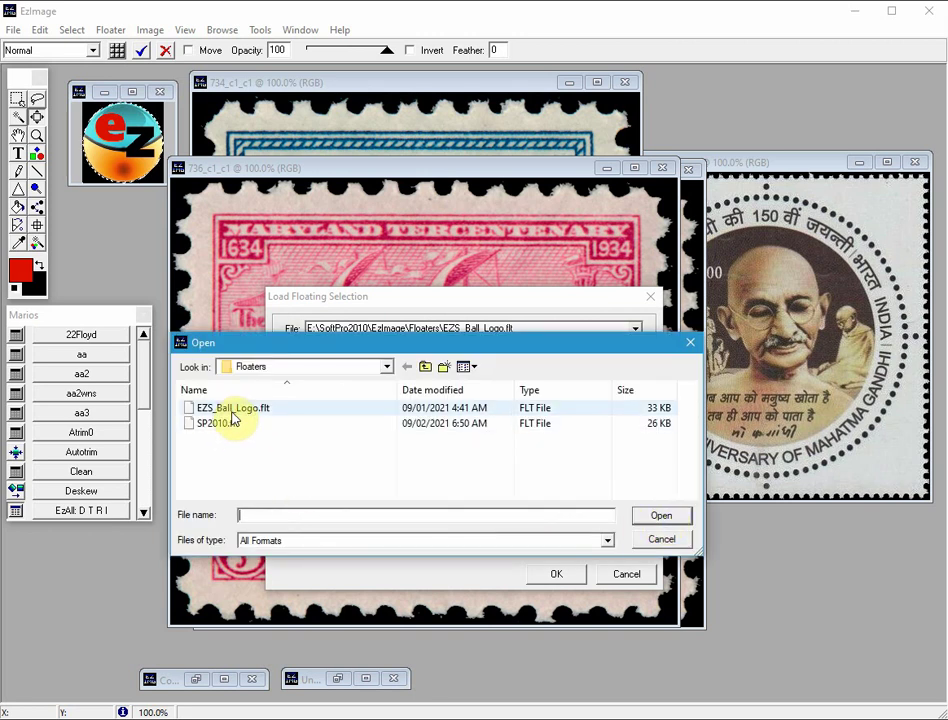
left_click(233, 409)
left_click(652, 516)
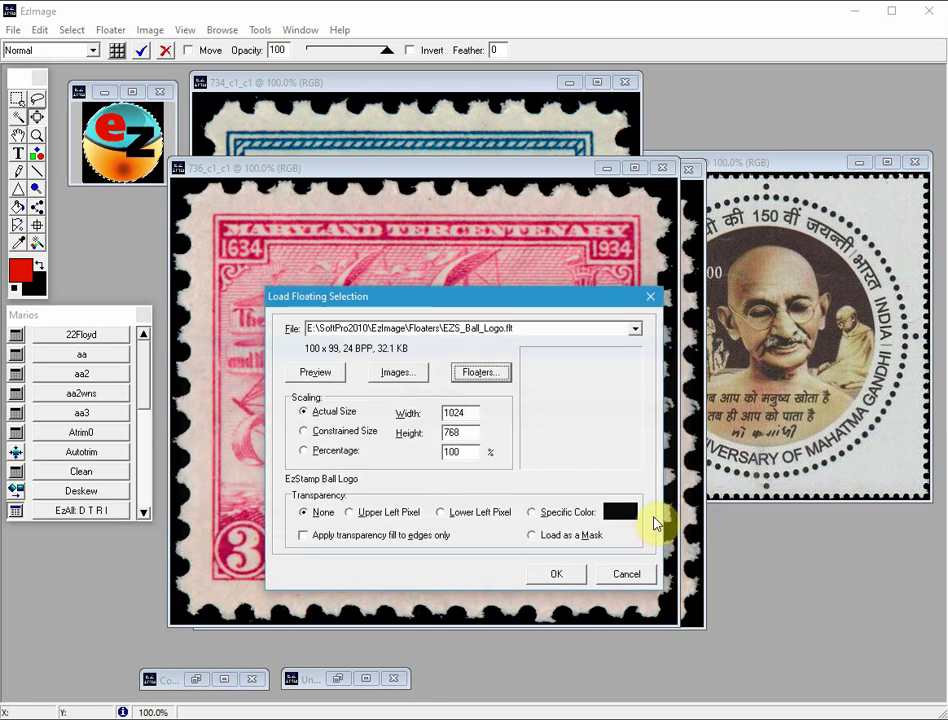
left_click(318, 376)
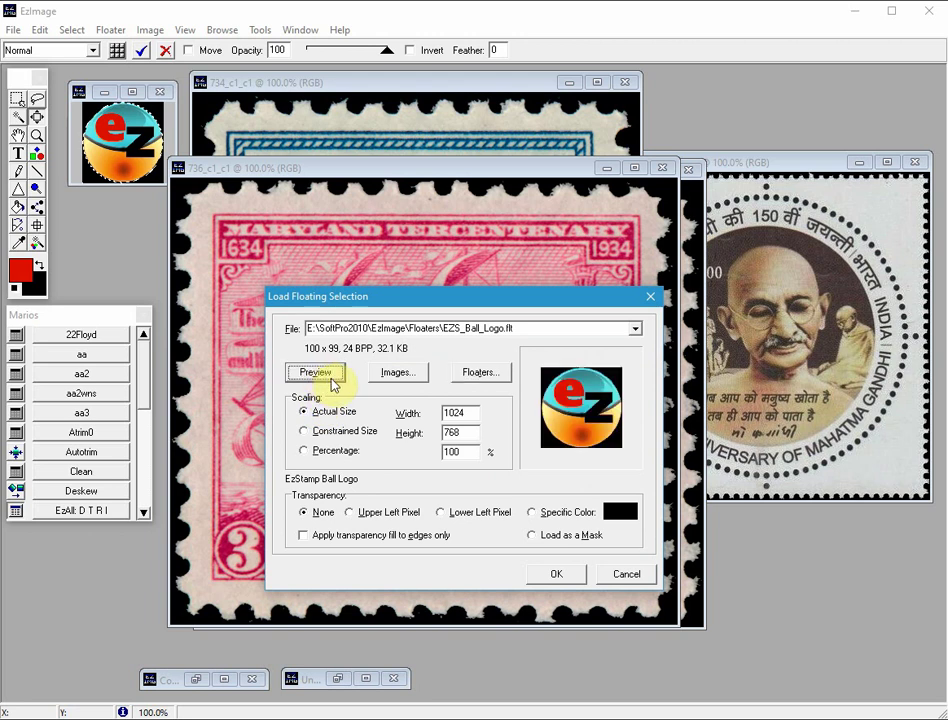
left_click(556, 574)
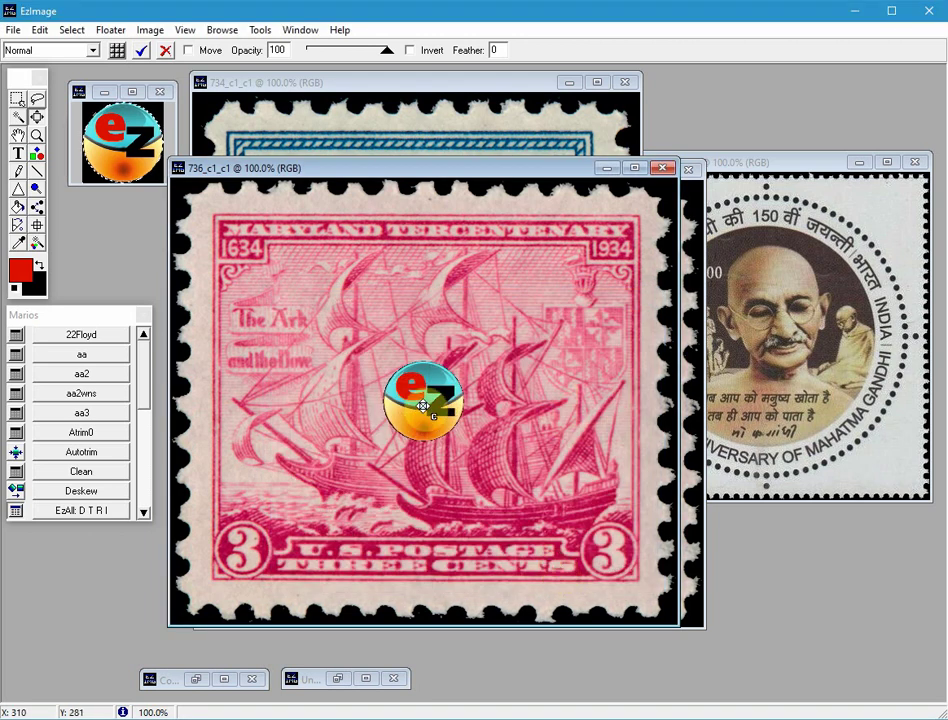
left_click_drag(415, 372, 423, 365)
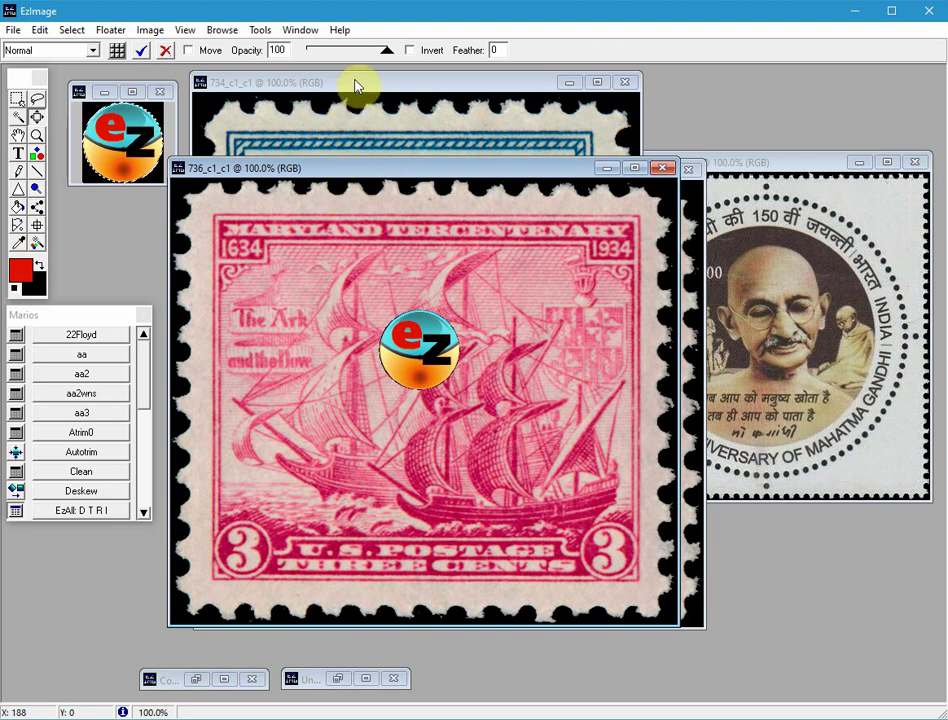
left_click_drag(387, 50, 343, 50)
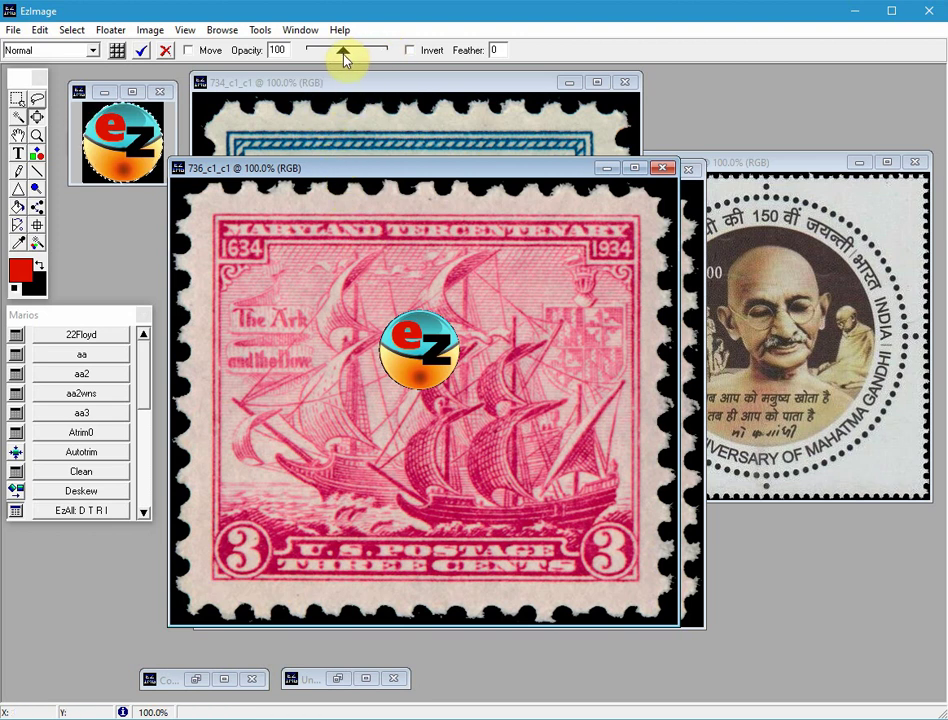
key("Delete")
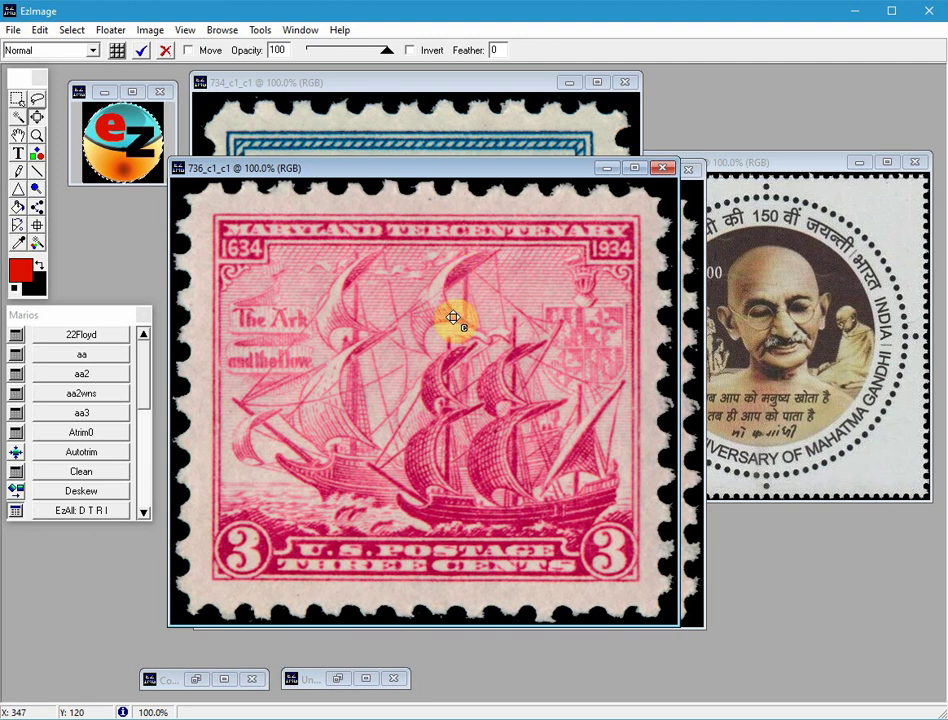
left_click(344, 679)
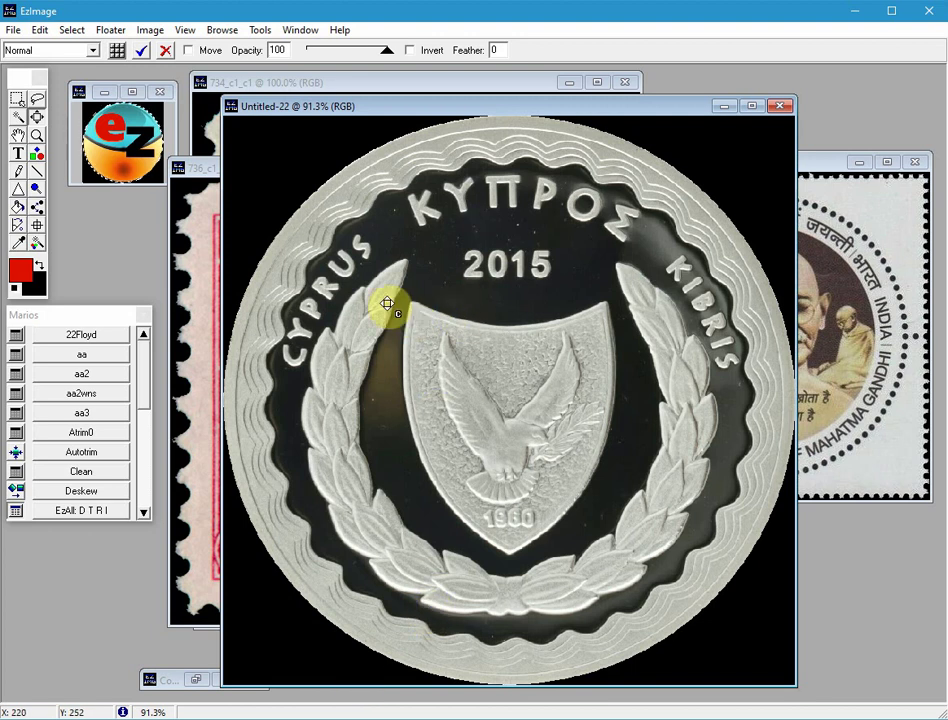
left_click(111, 29)
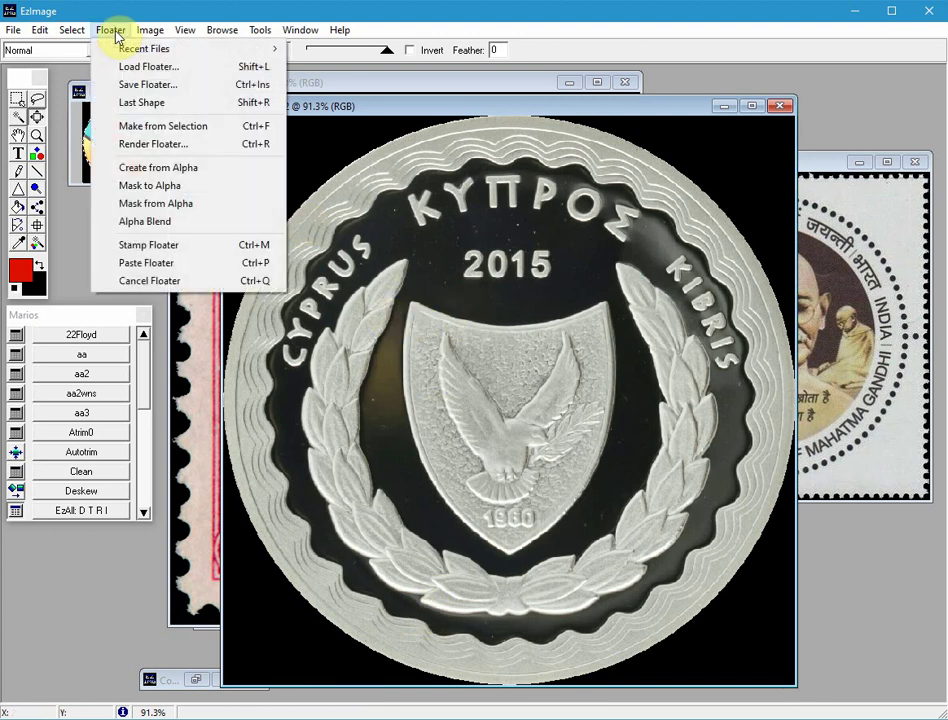
left_click(138, 67)
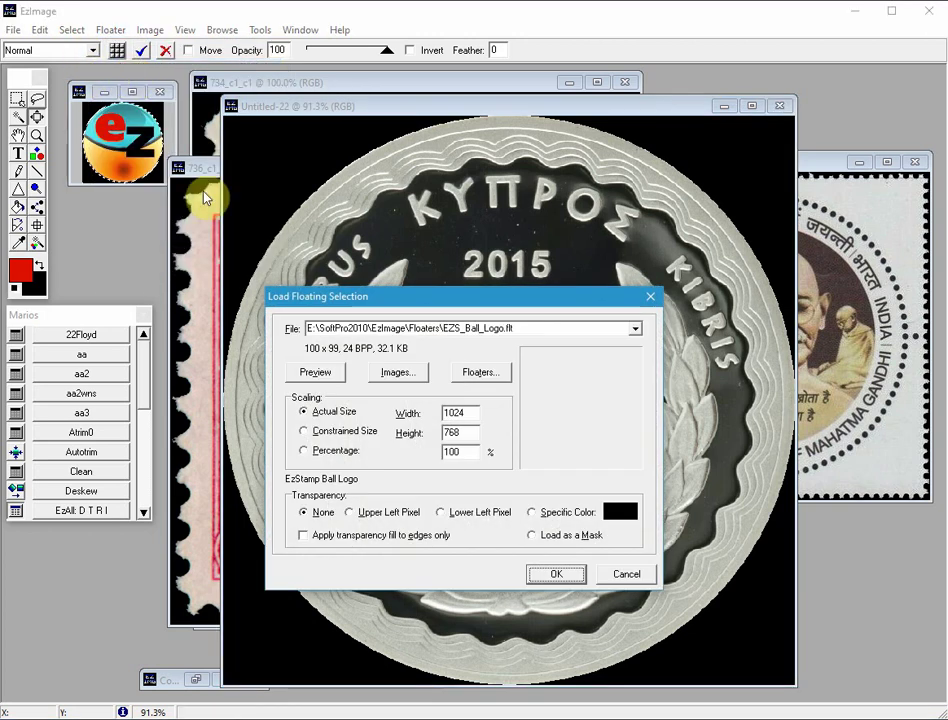
left_click(316, 373)
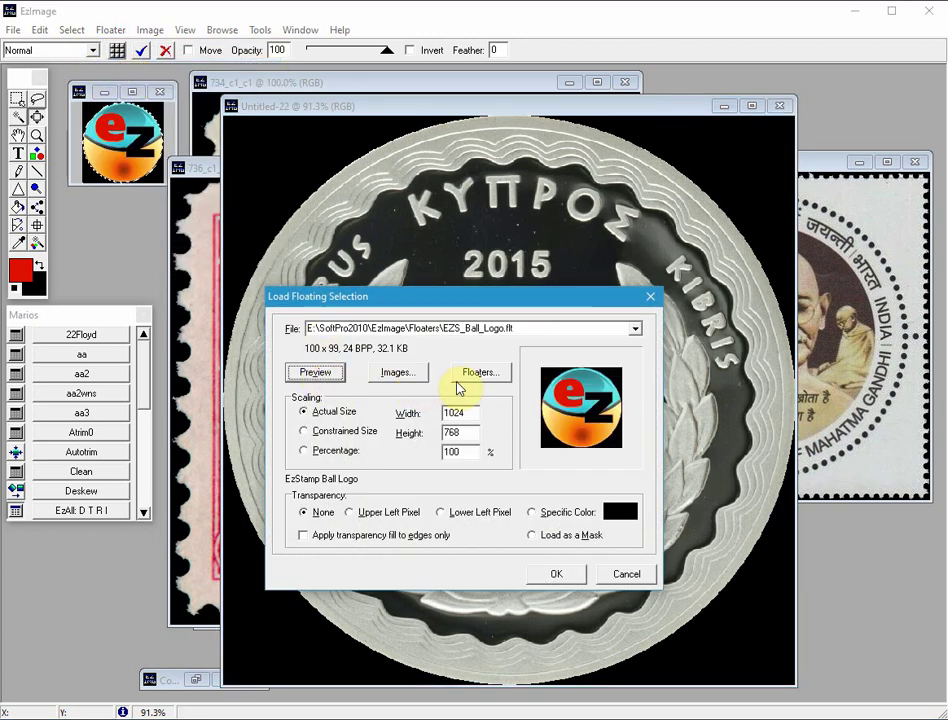
left_click(557, 574)
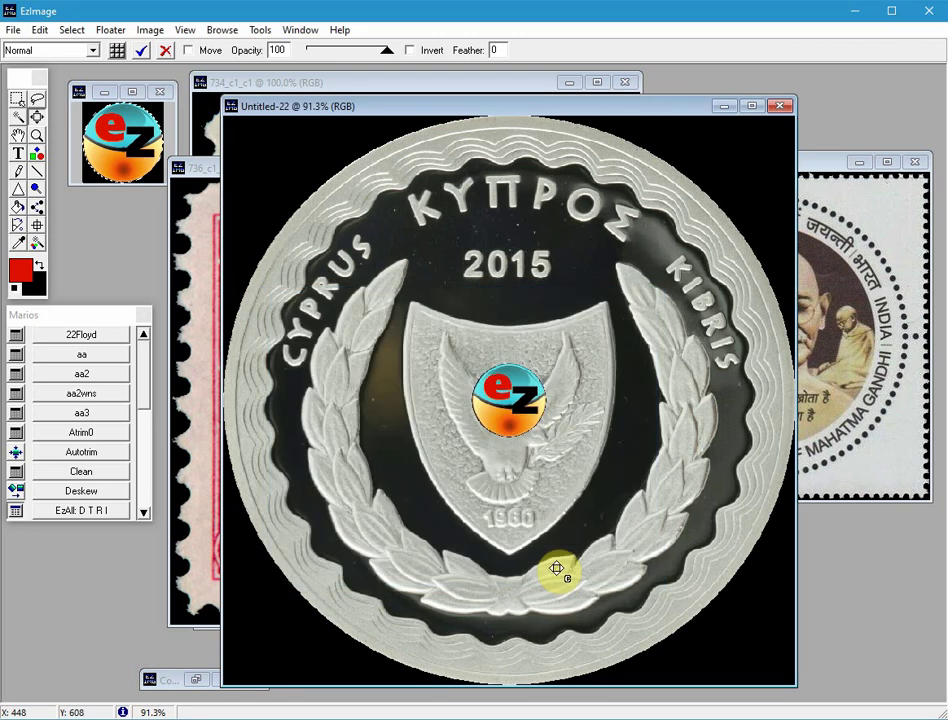
left_click_drag(552, 410, 543, 330)
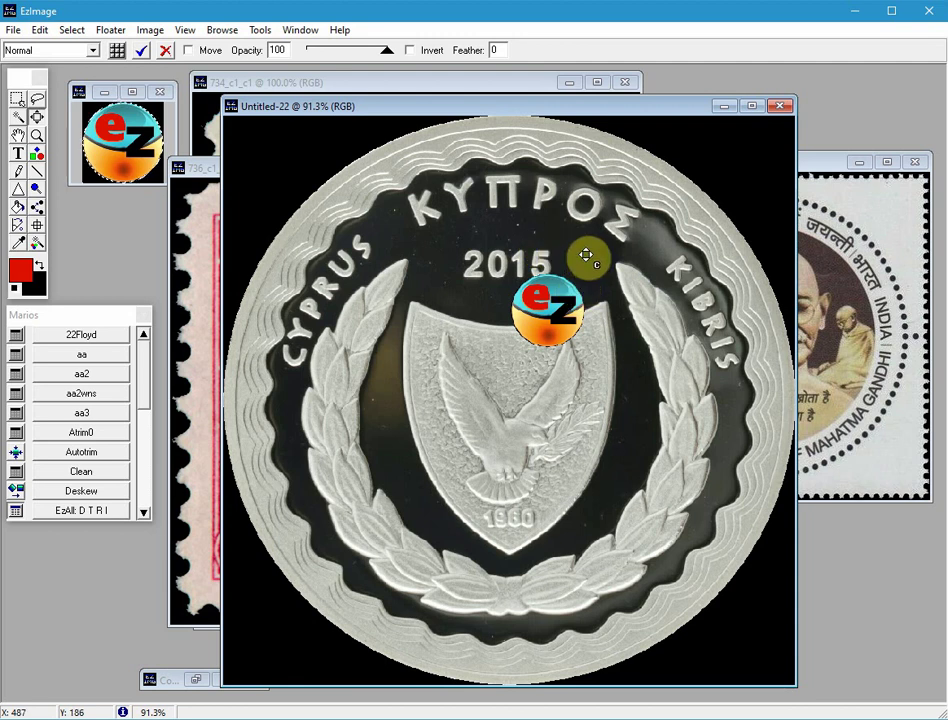
key("Escape")
left_click(727, 108)
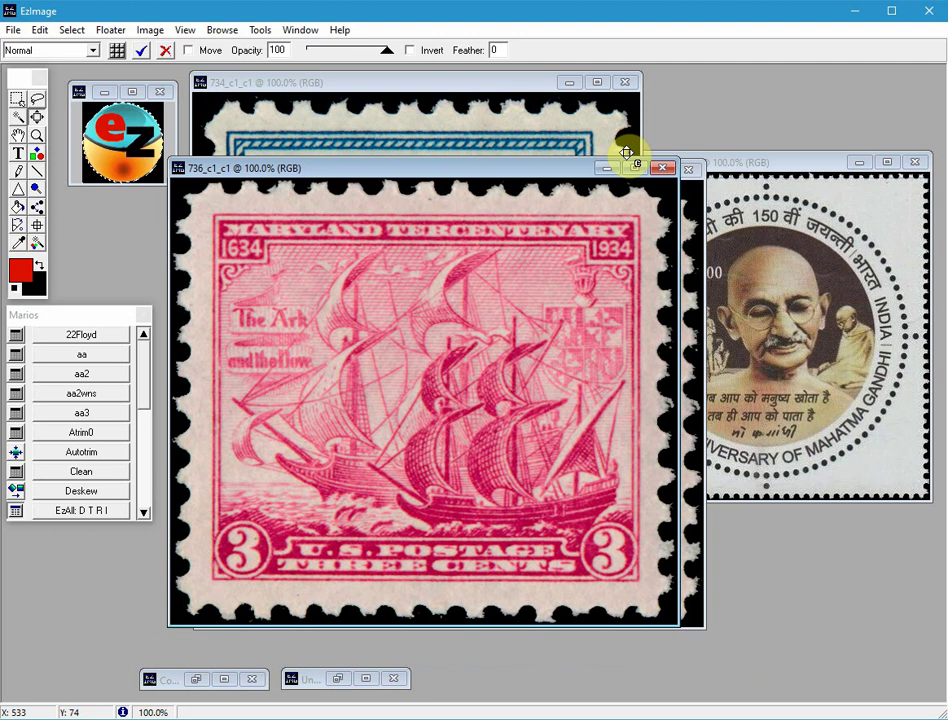
- Nudge the 736_c1_c1 ship stamp window slightly up and to the right
left_click_drag(627, 163, 636, 158)
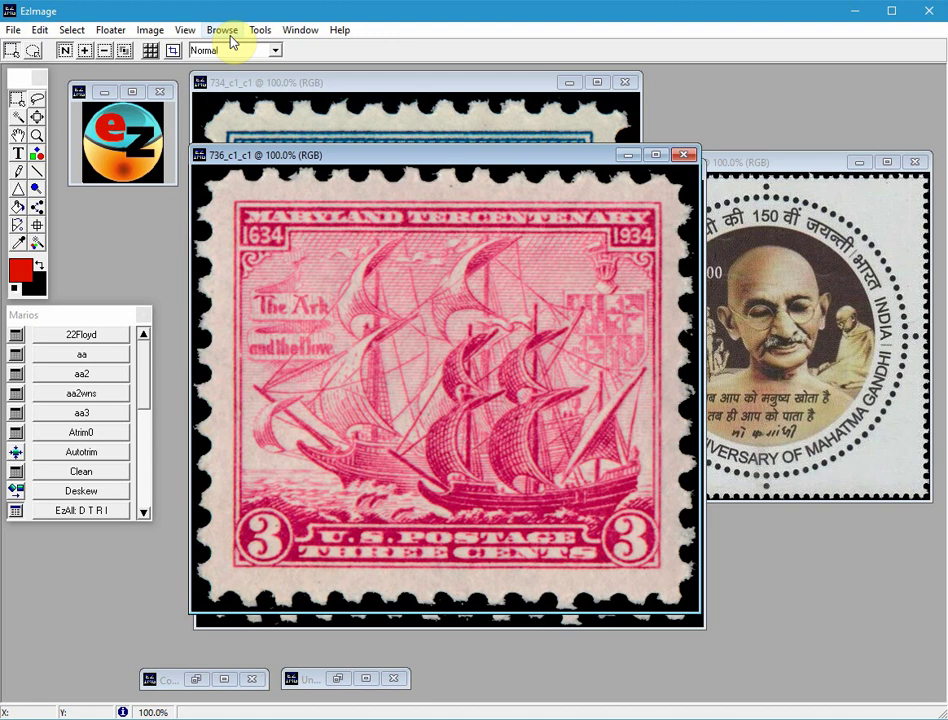
left_click(228, 38)
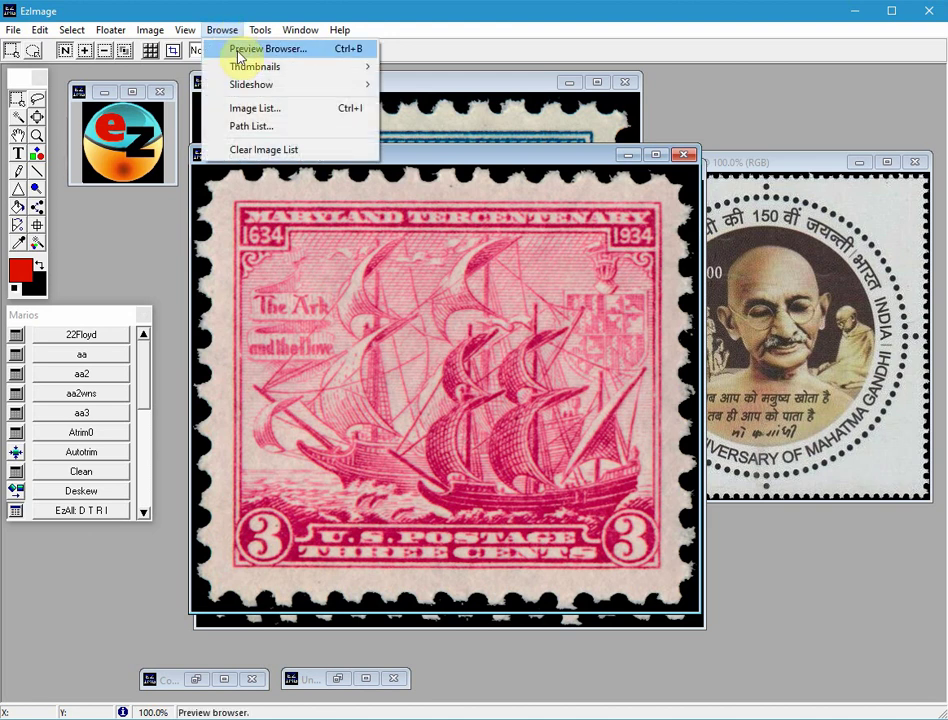
left_click(238, 50)
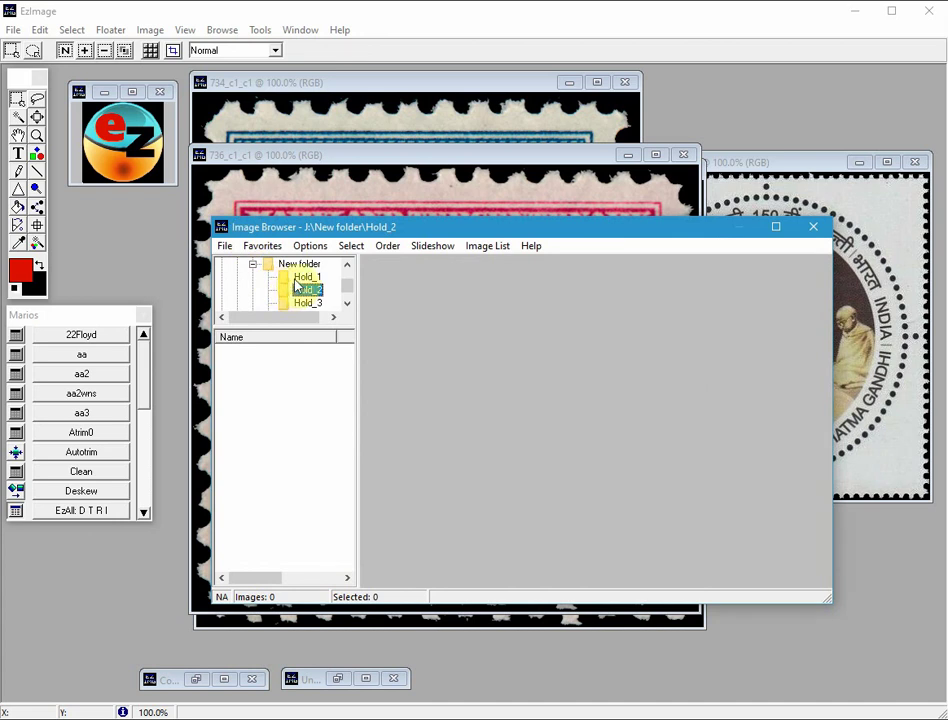
left_click(298, 278)
left_click(245, 352)
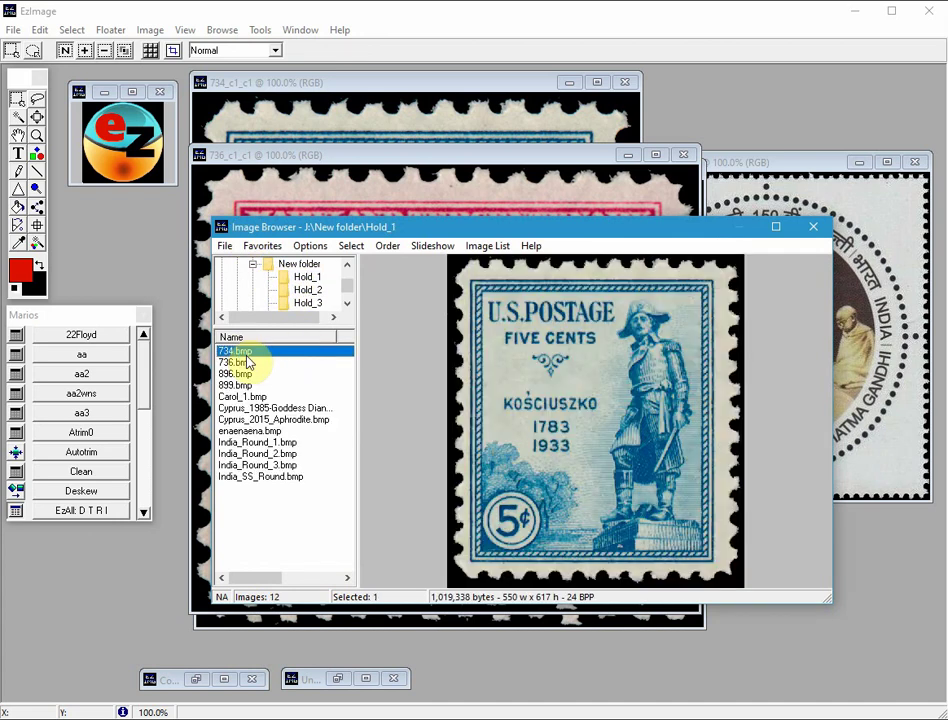
left_click(254, 408)
left_click(255, 465)
left_click(255, 408)
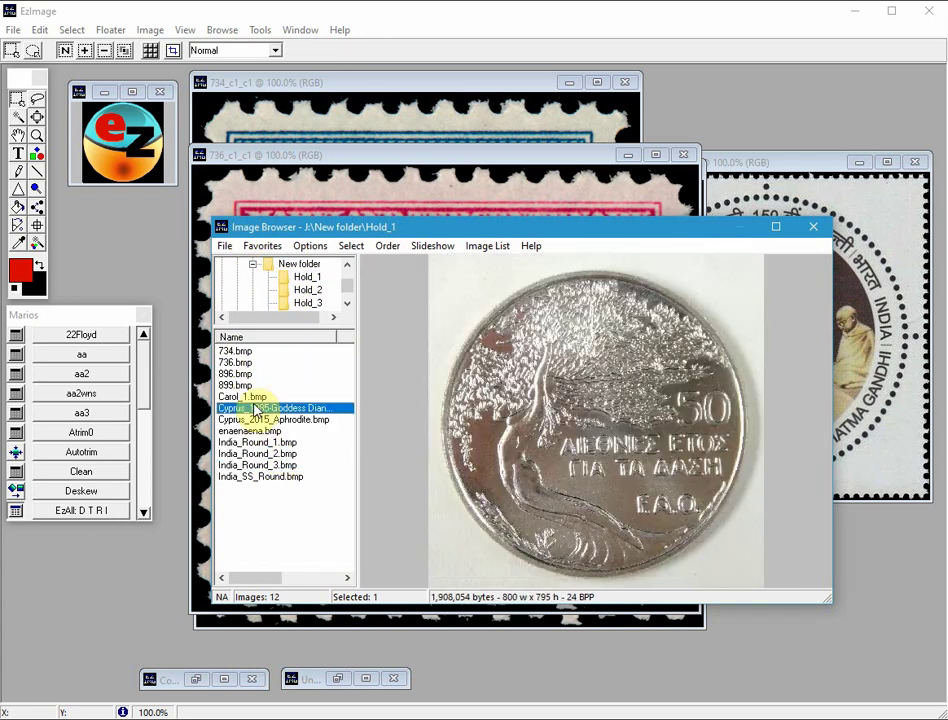
key("Up")
key("Up")
key("Up")
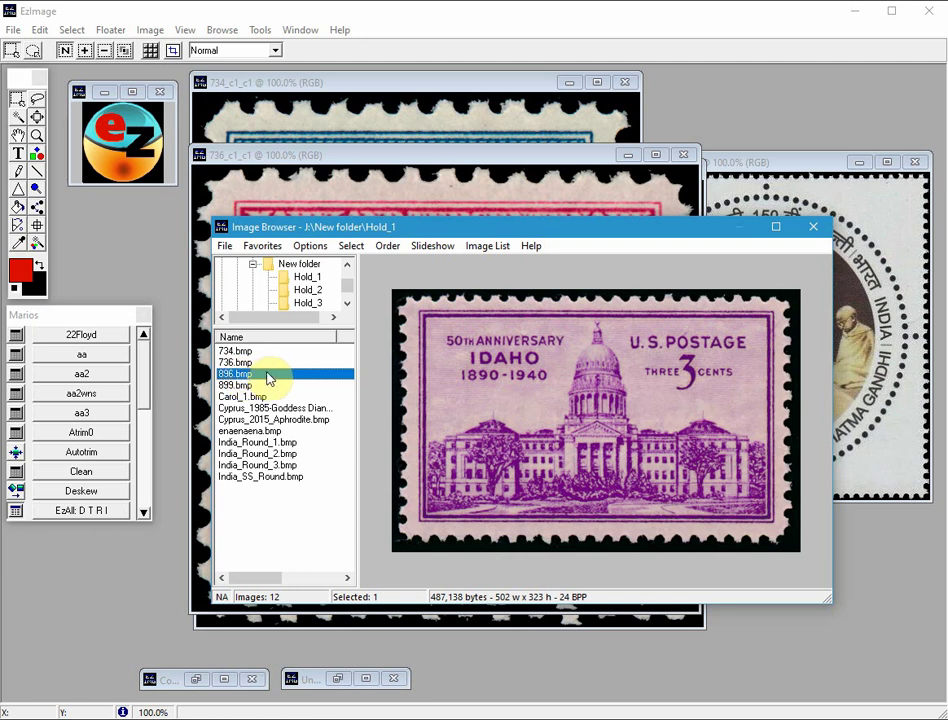
left_click(304, 279)
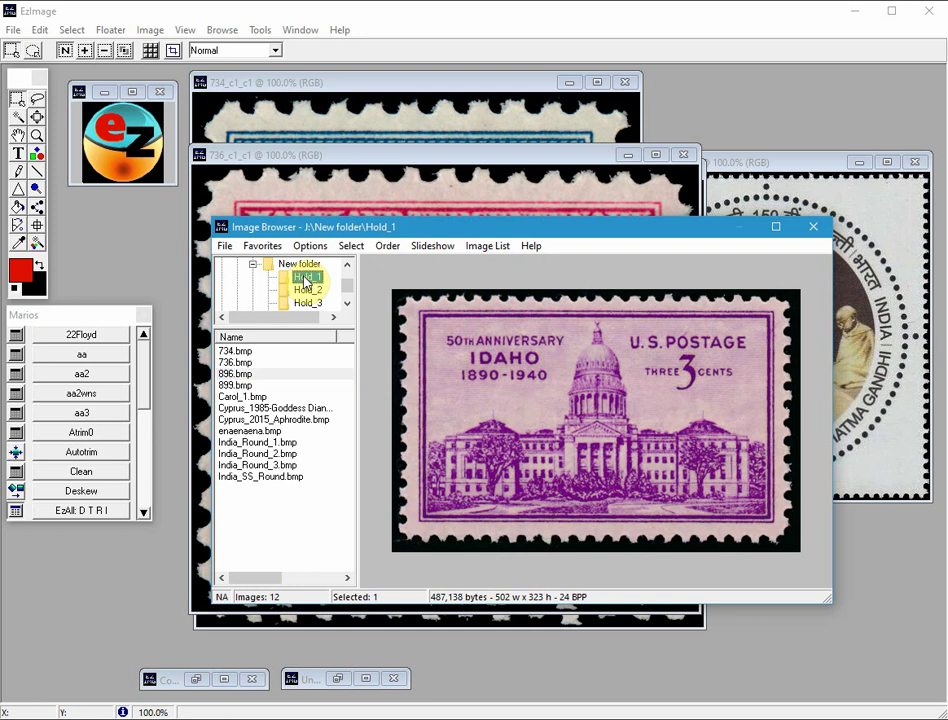
left_click(240, 293)
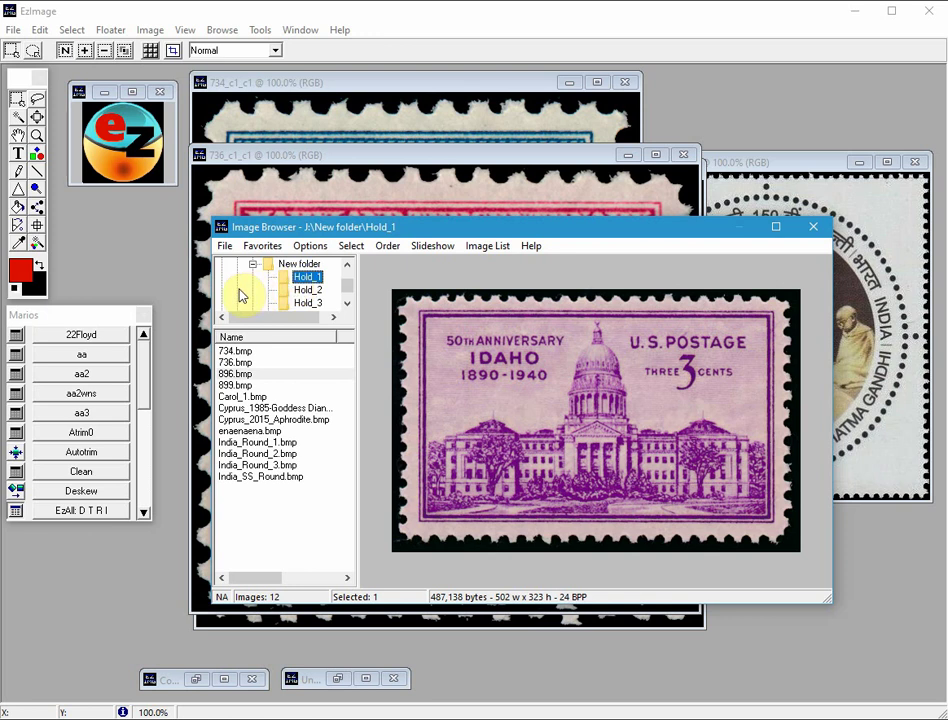
left_click(306, 290)
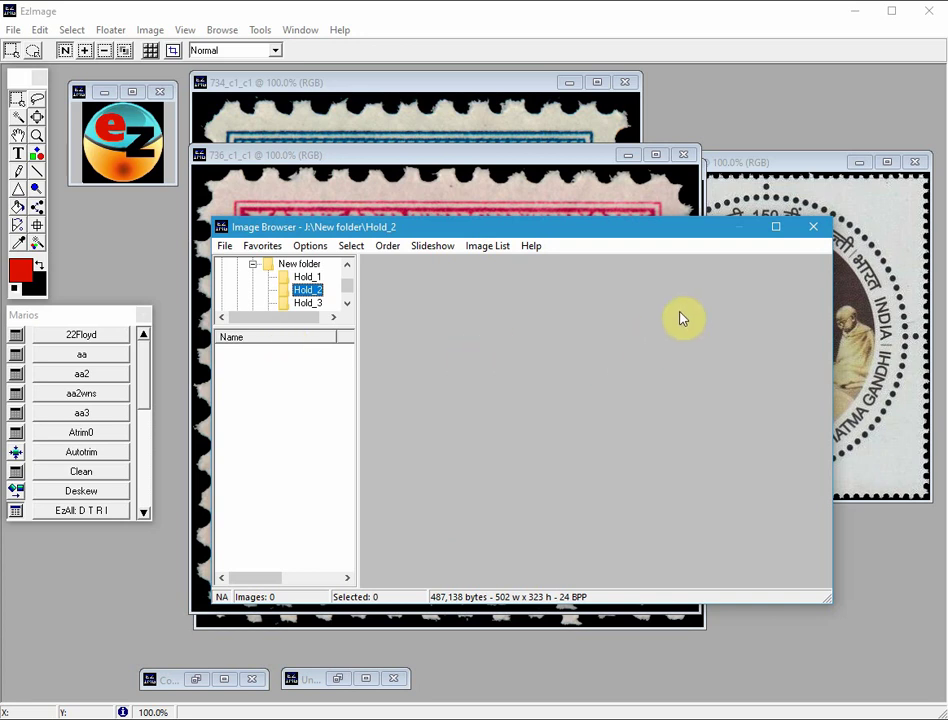
left_click(816, 227)
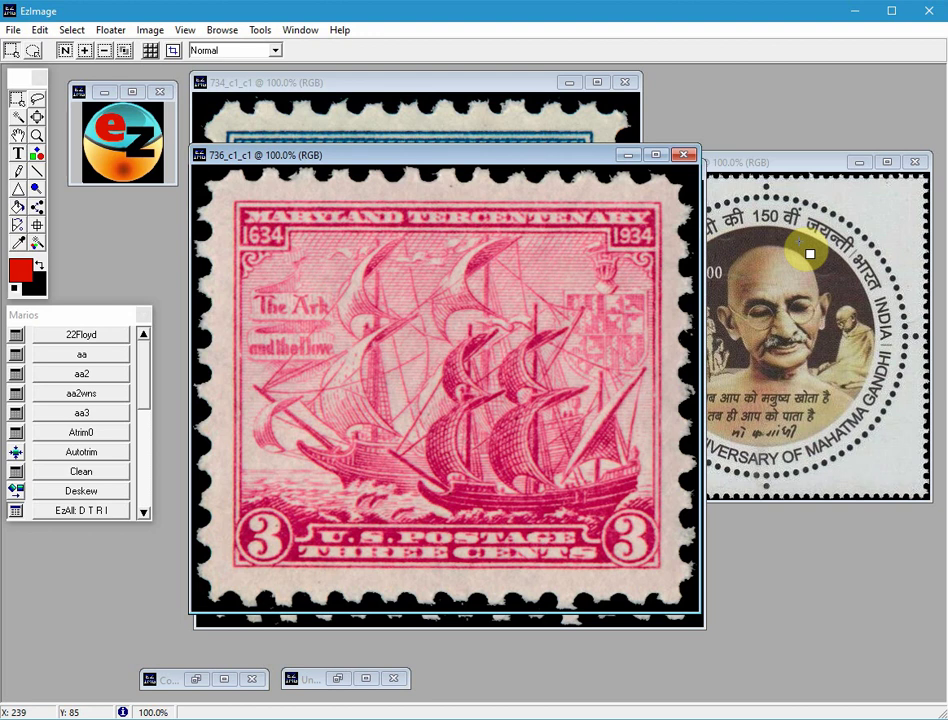
left_click(266, 32)
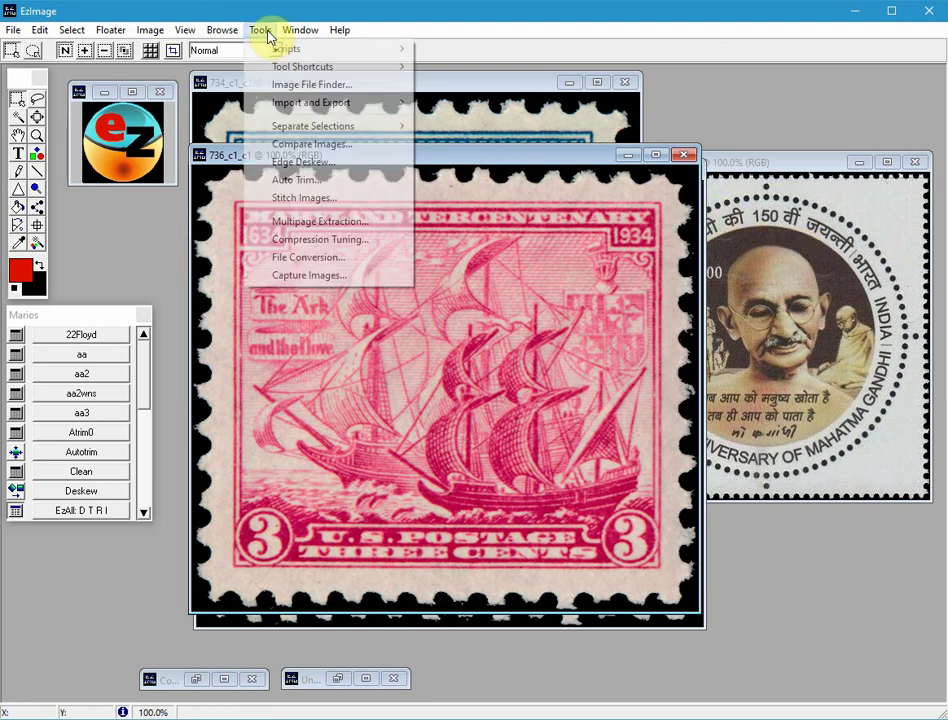
- Set the File Conversion Tool to copy from Hold_1 into Hold_2, collapsed into the target folder
left_click(314, 259)
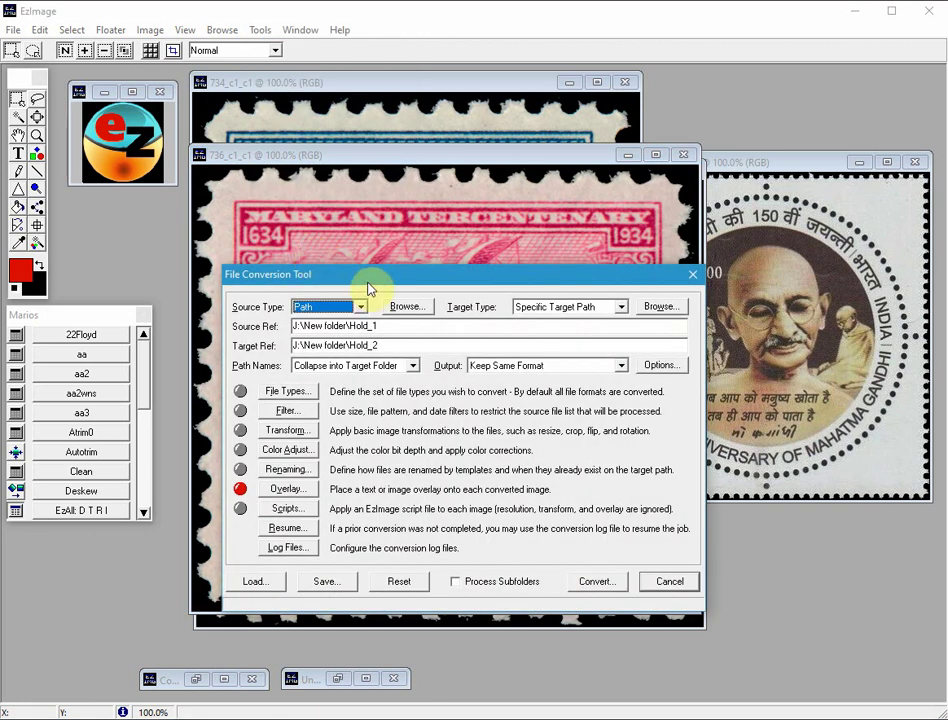
left_click_drag(370, 289, 372, 265)
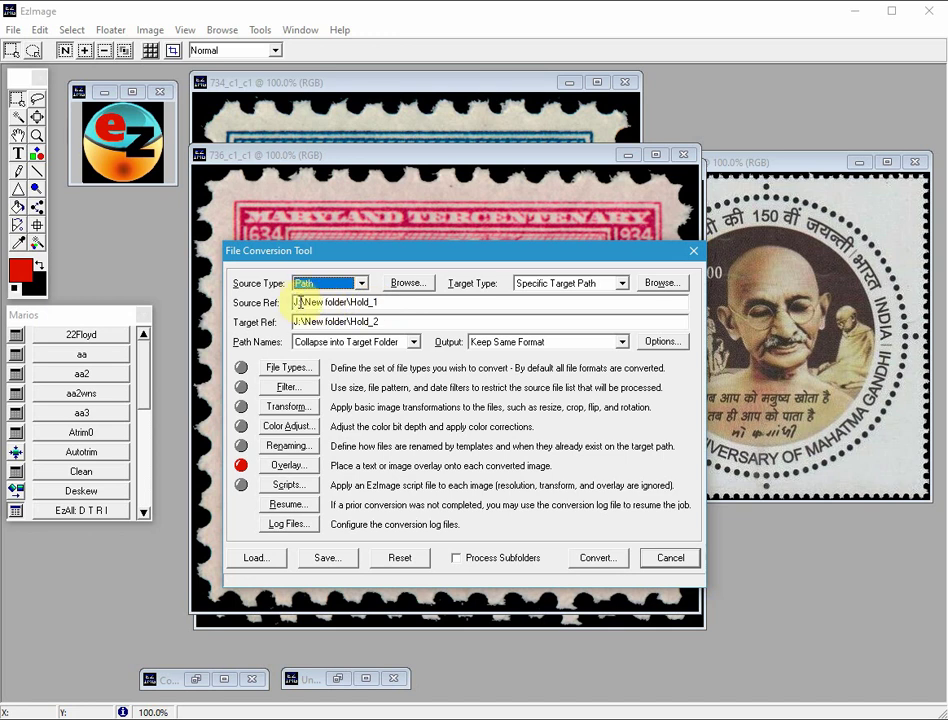
left_click(413, 302)
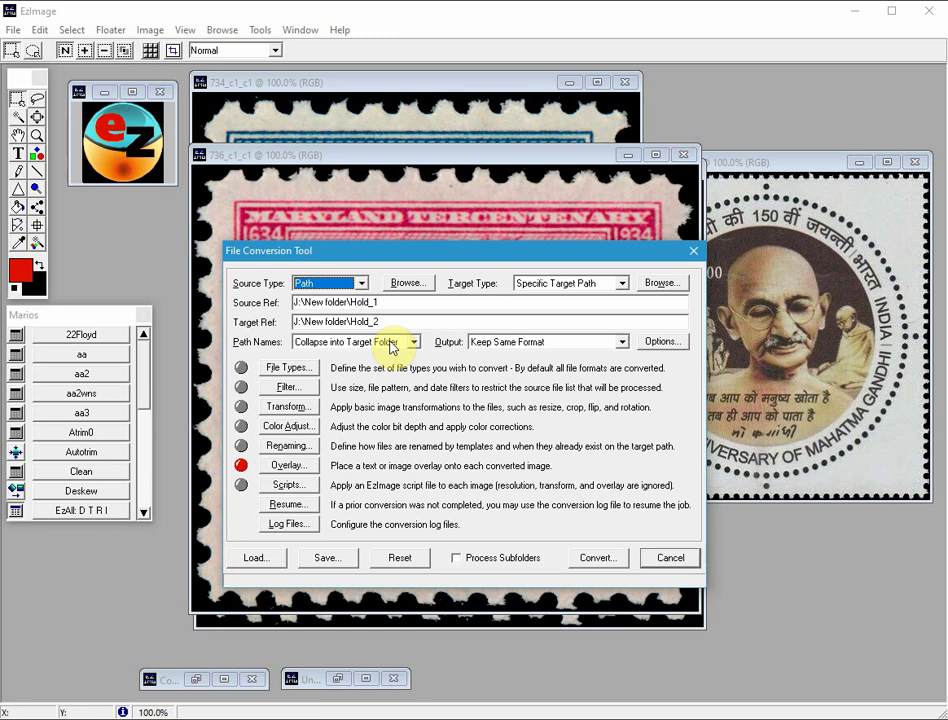
- Bring up the File Conversion Tool help topic and scroll through it
key("F1")
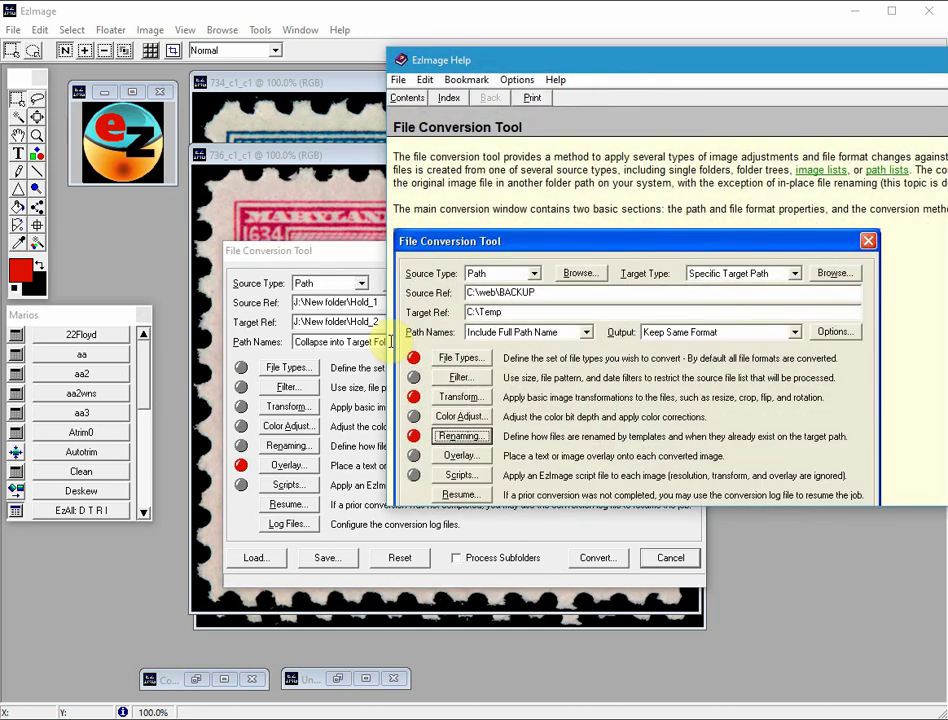
left_click_drag(740, 66, 490, 150)
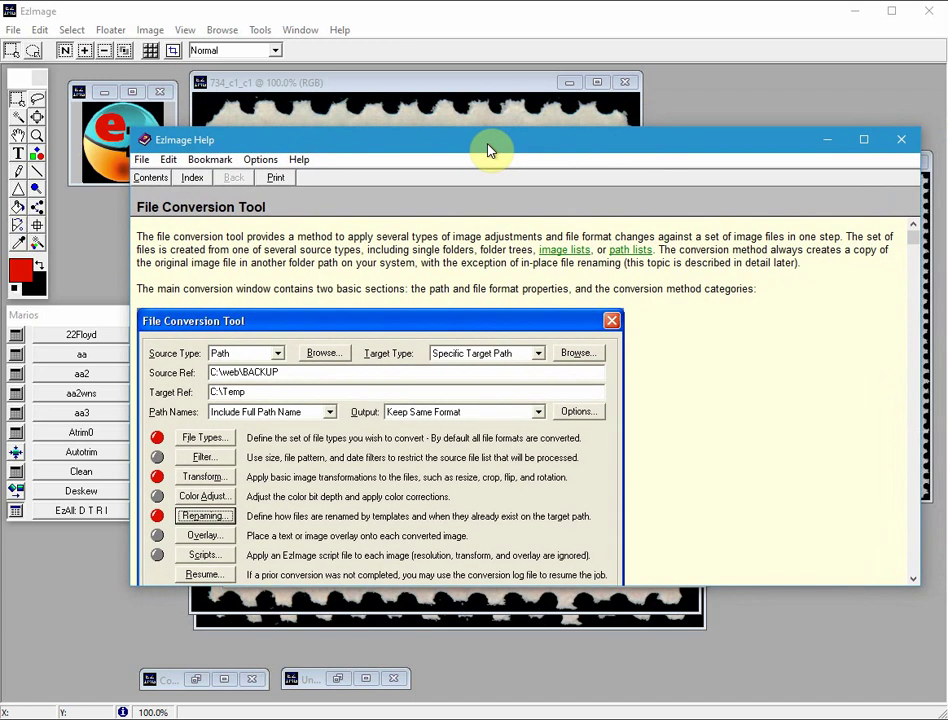
scroll(449, 398, "down", 4)
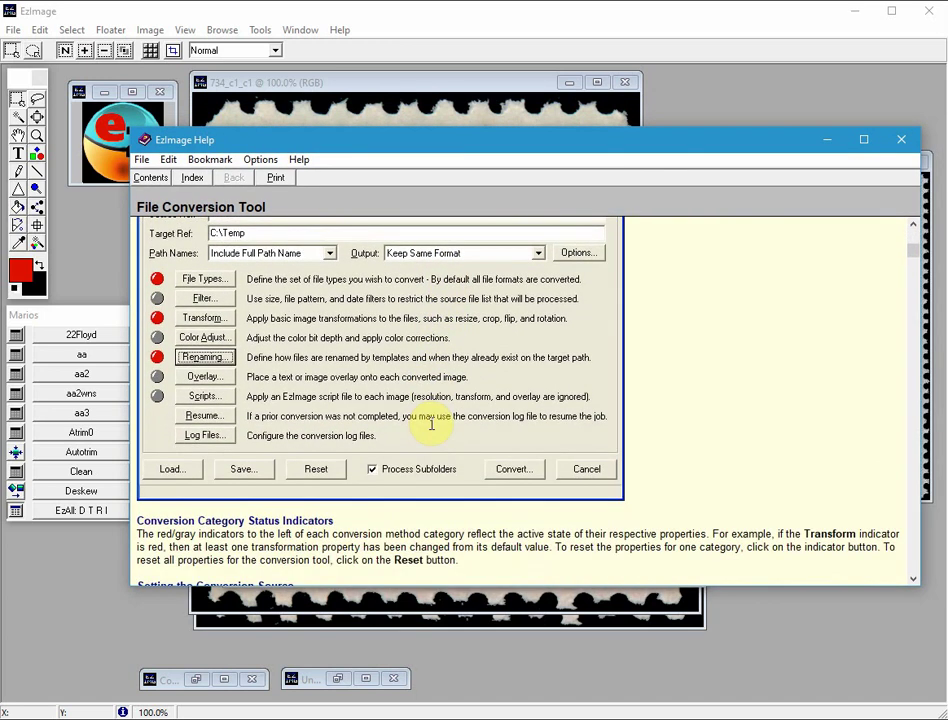
scroll(431, 424, "down", 3)
scroll(436, 410, "up", 2)
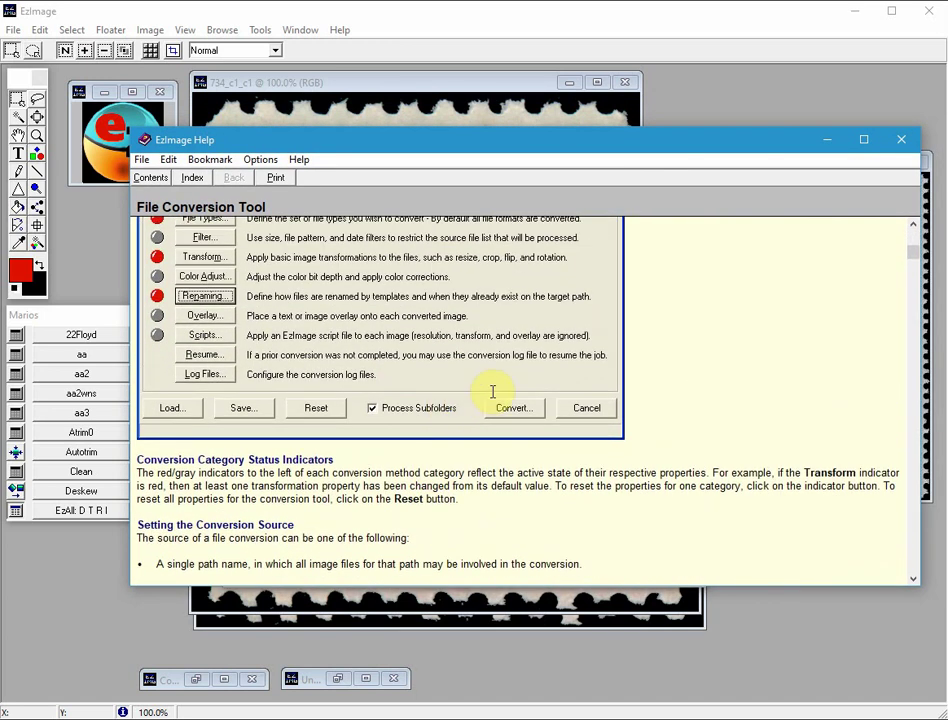
- Close help, reset the previous overlay, and set the overlay type to Text Overlay
left_click(900, 140)
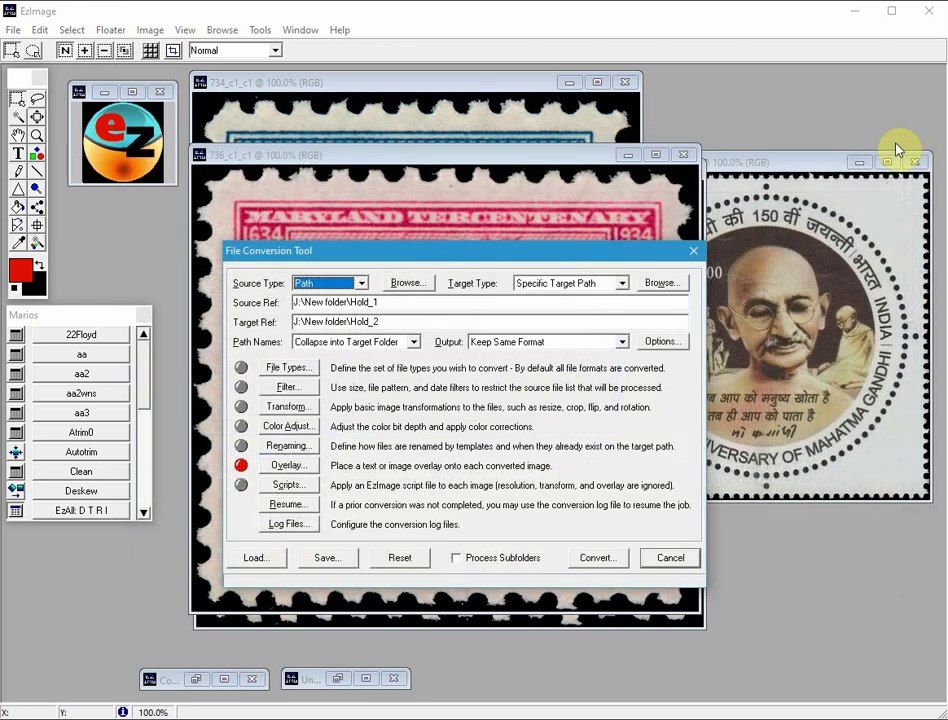
left_click_drag(515, 252, 508, 203)
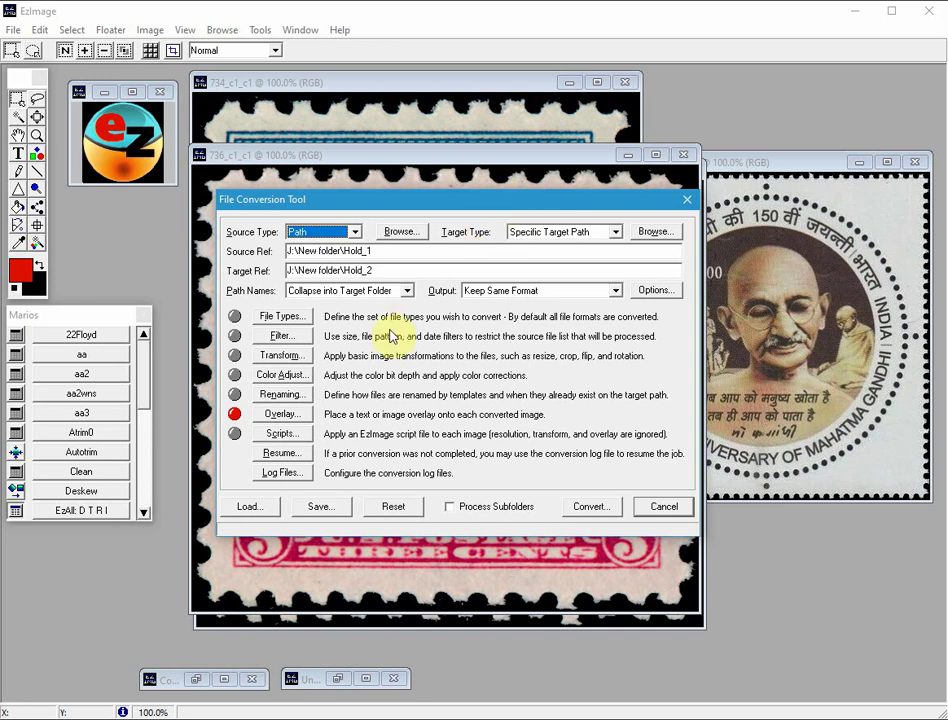
left_click(234, 415)
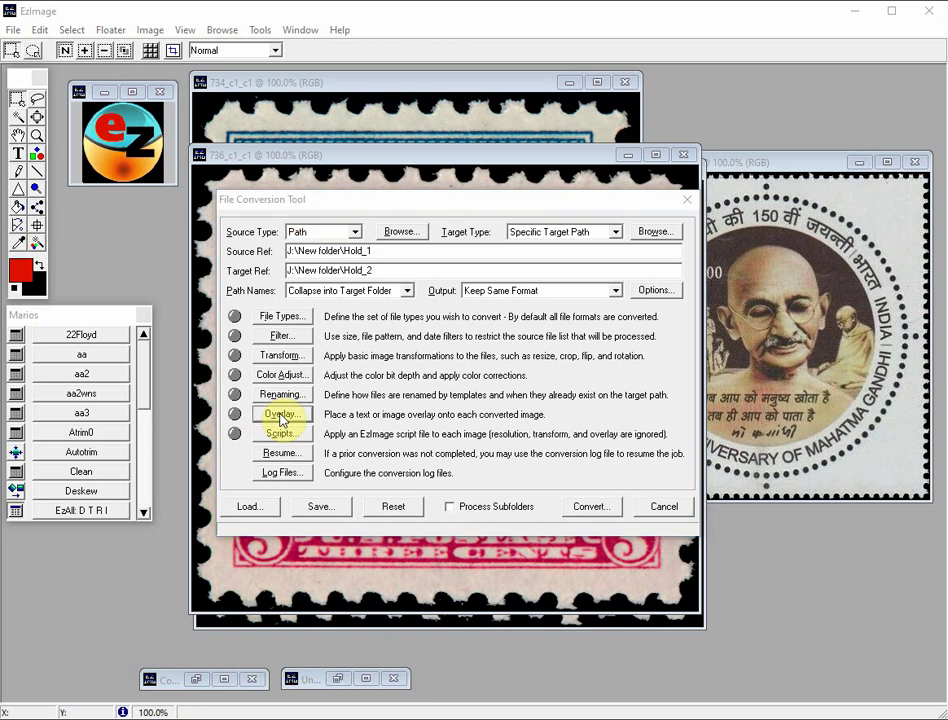
left_click(281, 416)
left_click_drag(455, 335, 431, 245)
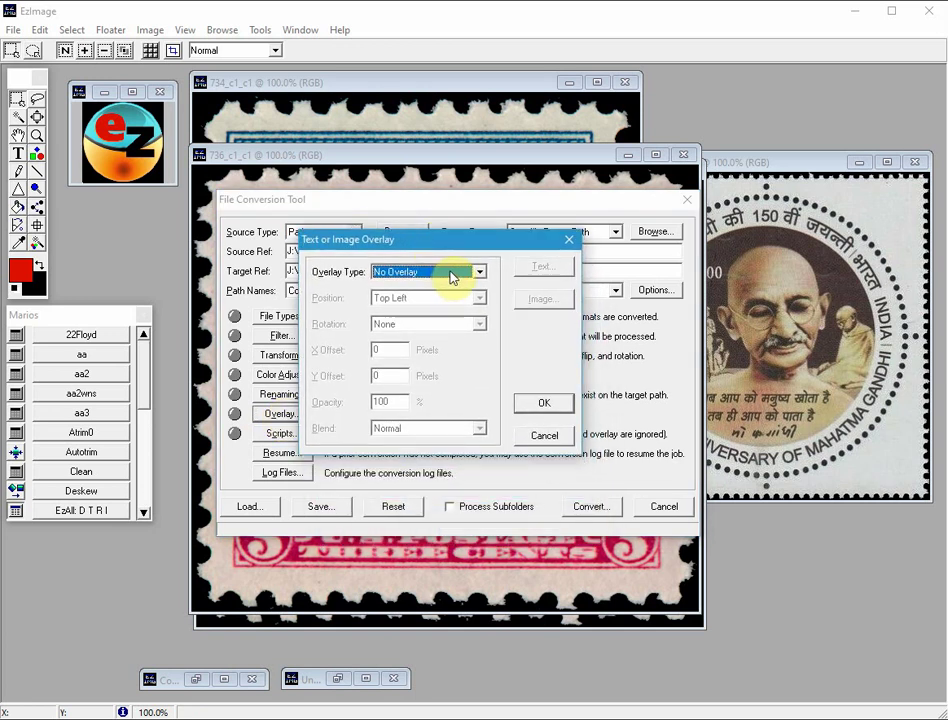
left_click(450, 276)
left_click(420, 297)
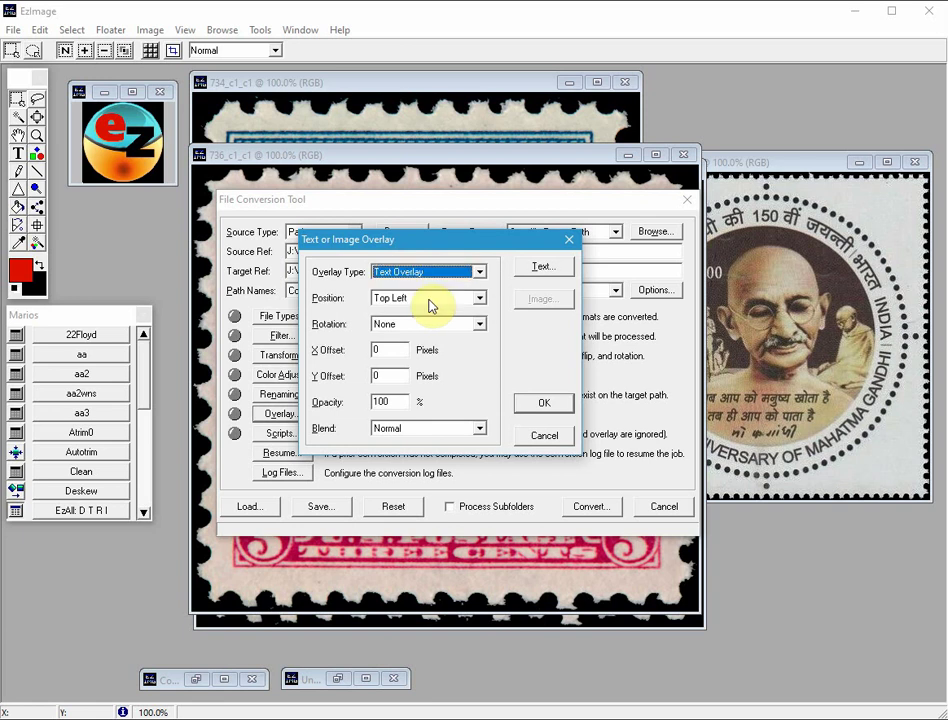
- Recall the prior ezstamp.com bold Verdana 18 text settings and make the text anti-aliased
left_click(540, 270)
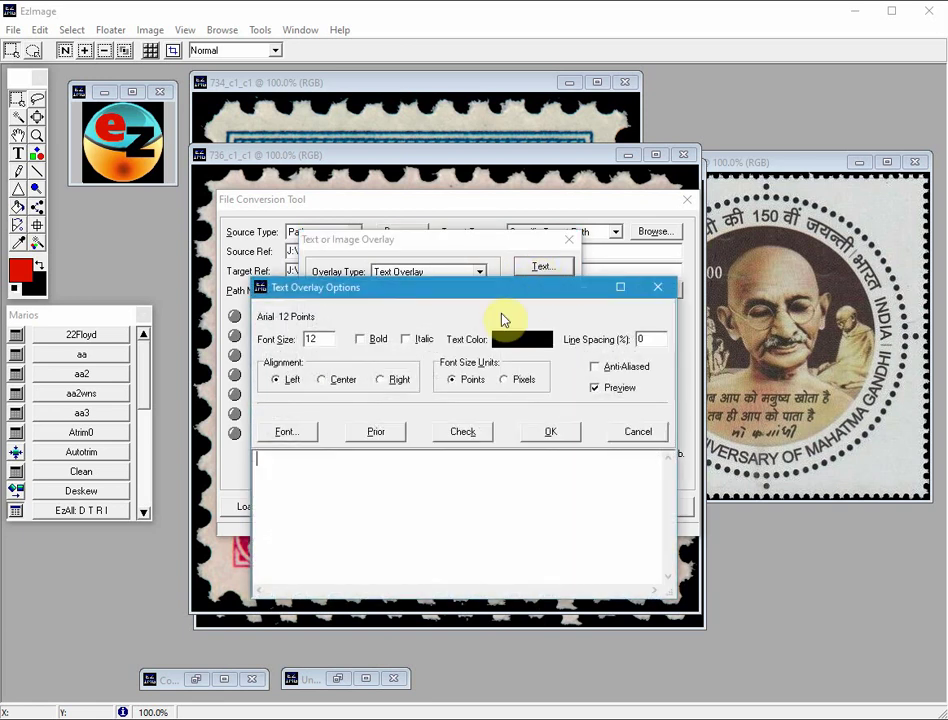
left_click(377, 433)
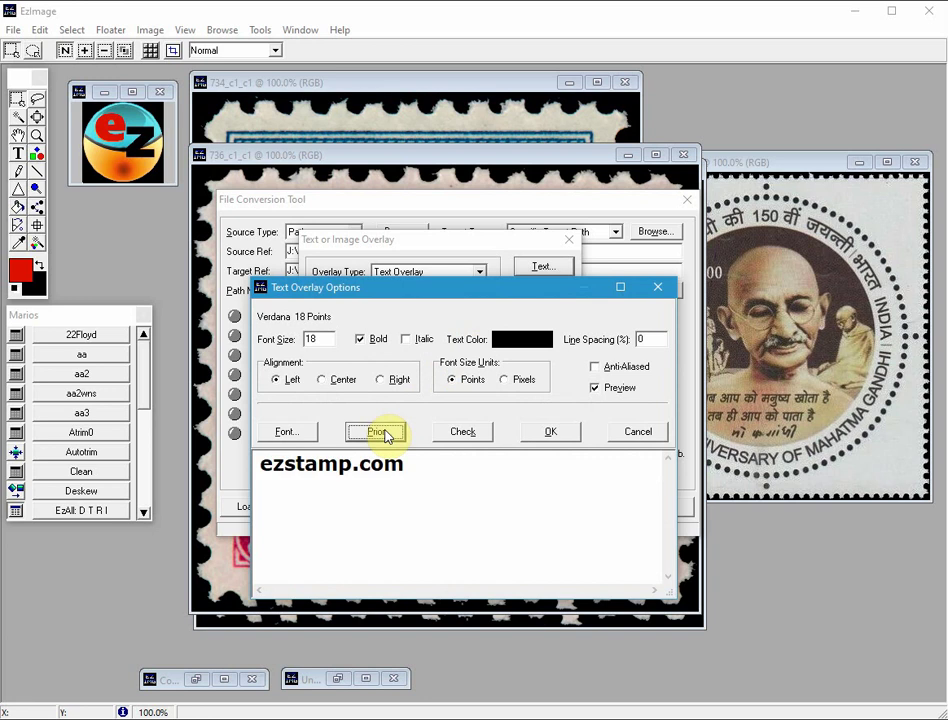
left_click(597, 369)
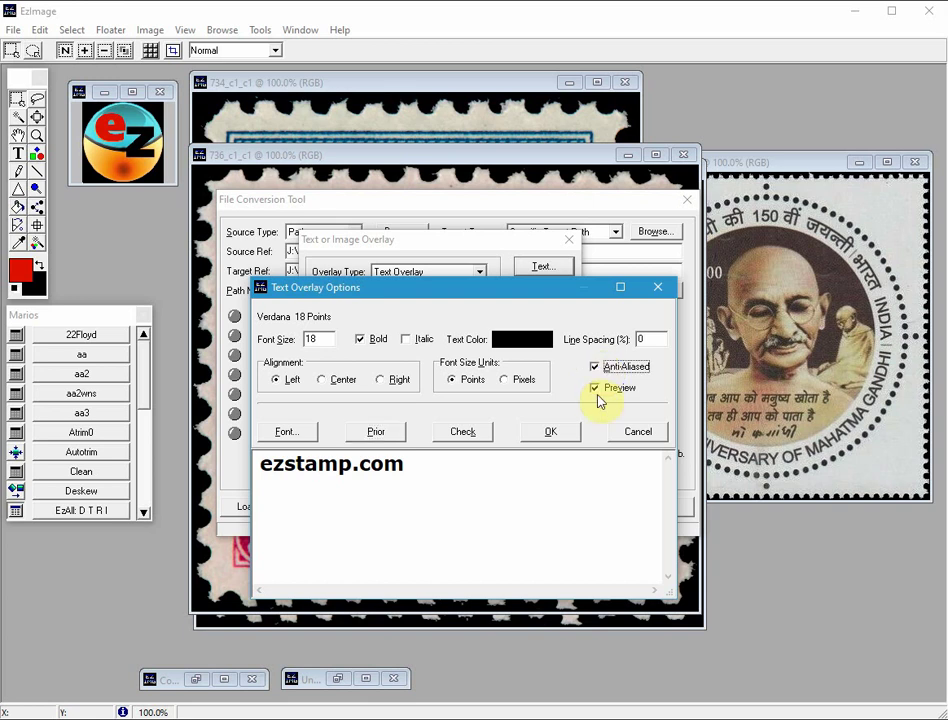
left_click(553, 432)
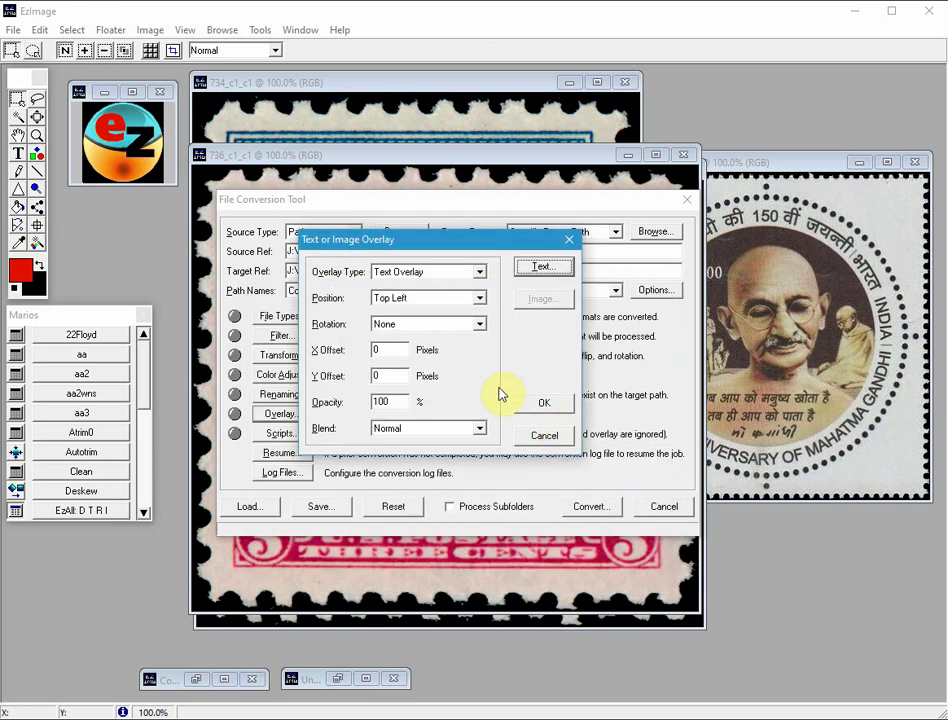
- Position the text overlay at Center of Image with 30% opacity and confirm
left_click(406, 301)
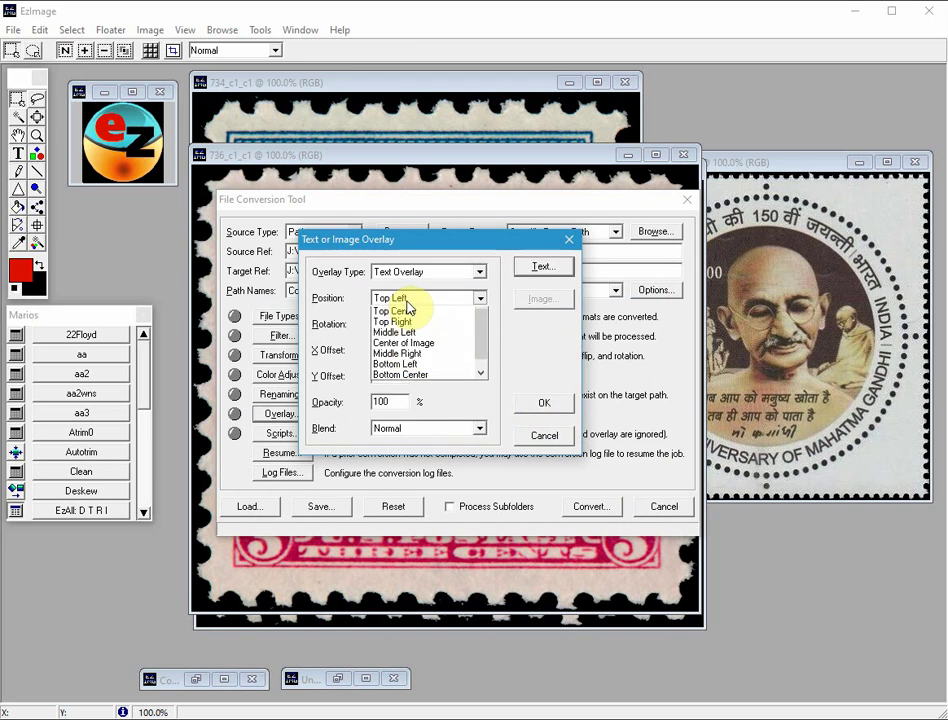
left_click(425, 344)
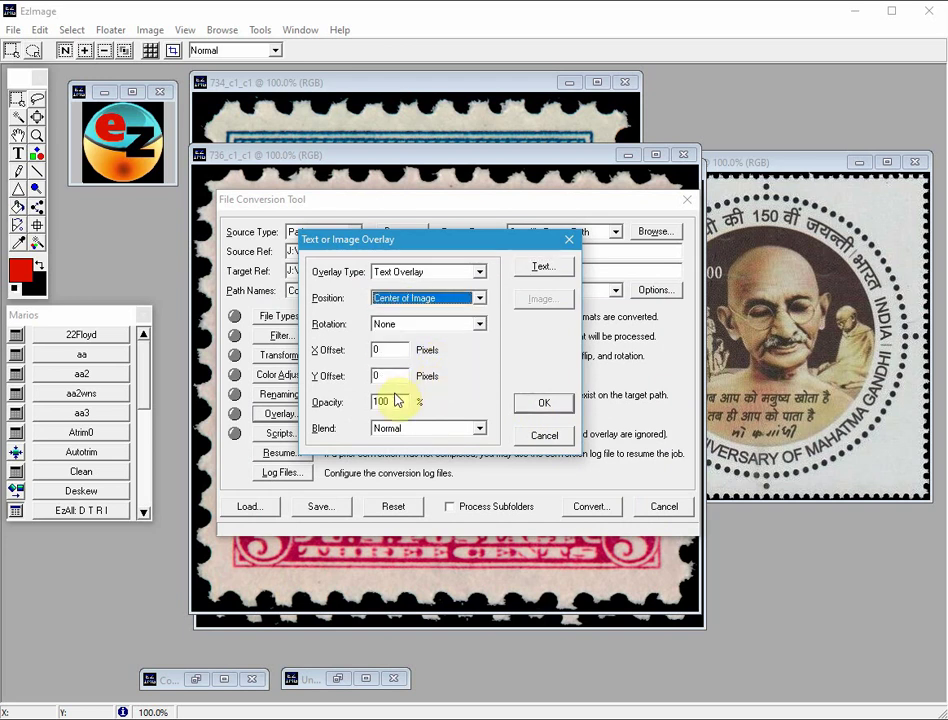
double_click(390, 401)
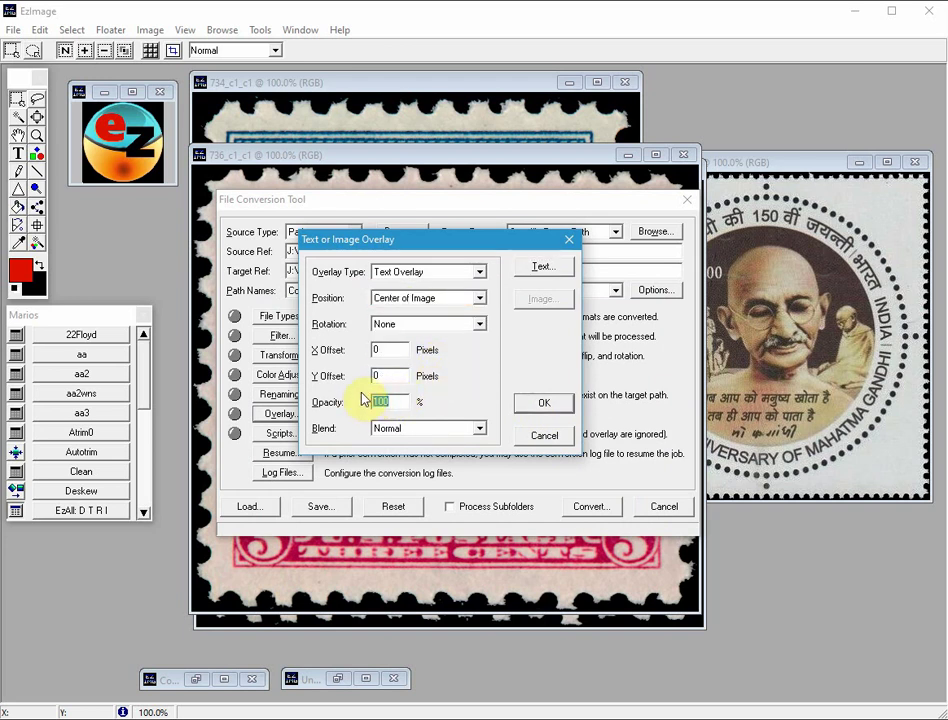
type("30")
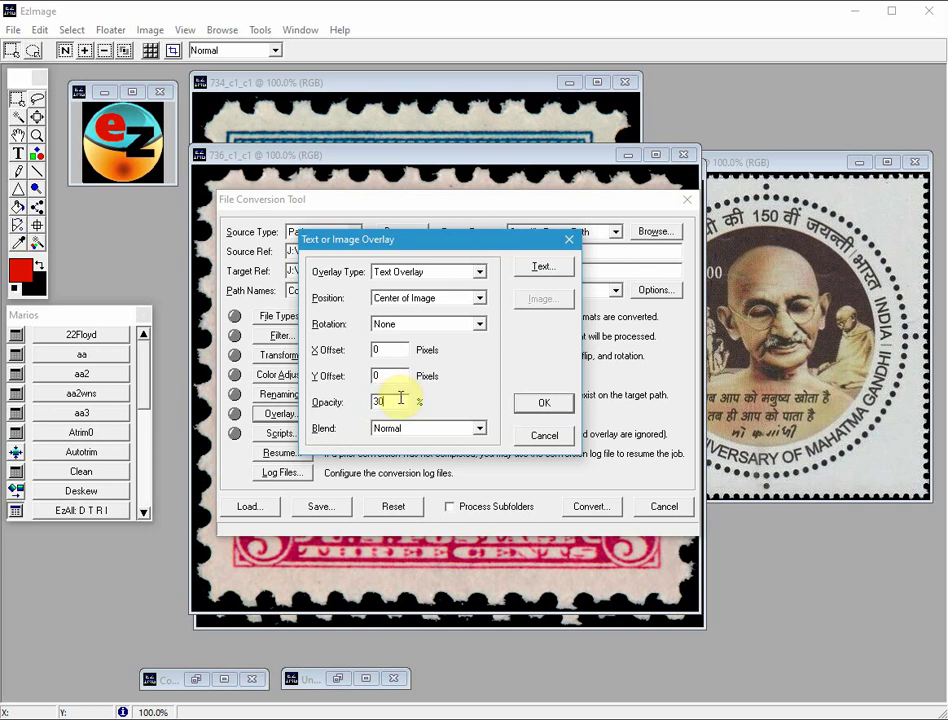
left_click(542, 403)
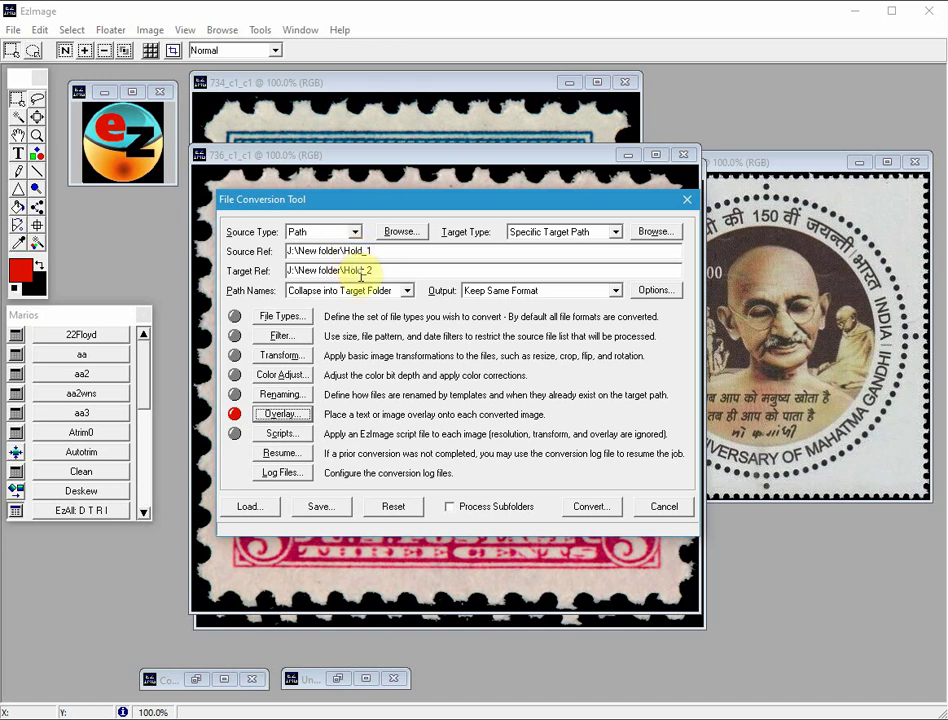
- Convert all 12 images with the ezstamp.com watermark and dismiss the 12-good-conversions report
left_click(589, 510)
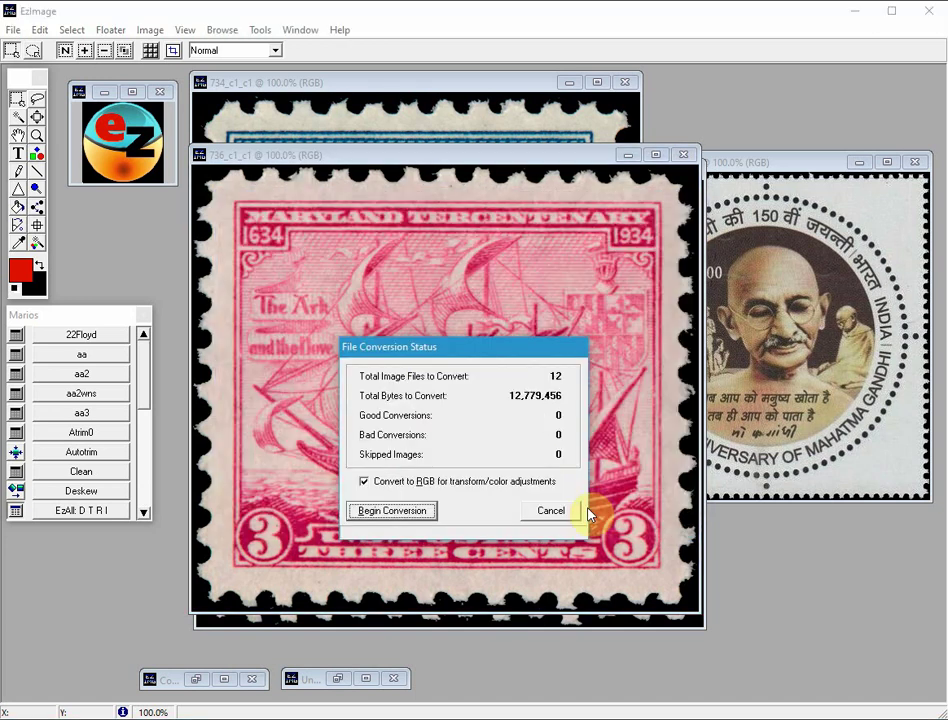
left_click(428, 516)
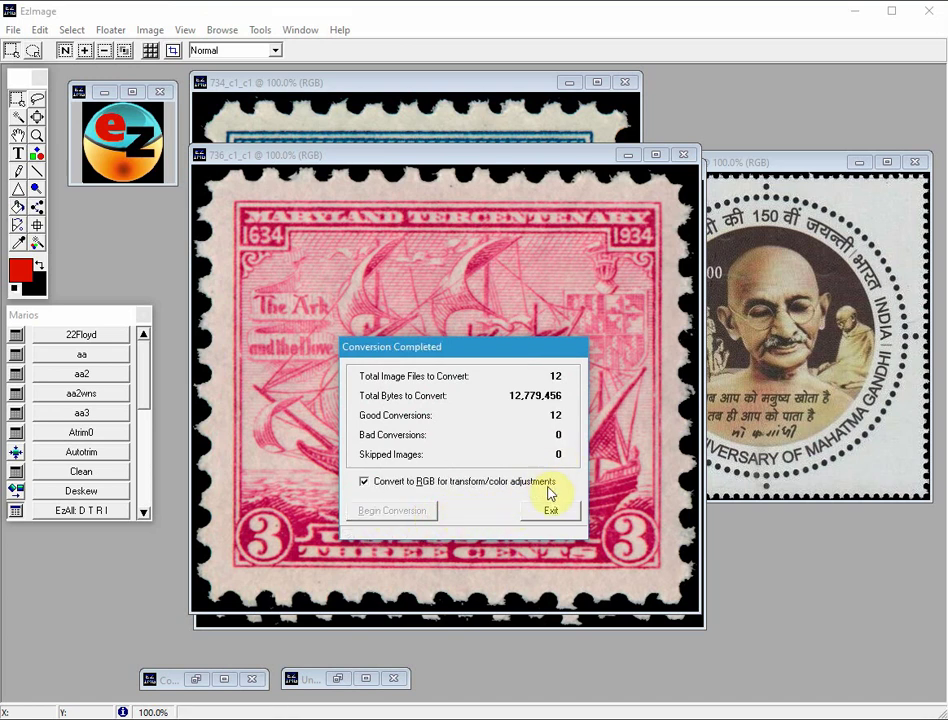
left_click(549, 512)
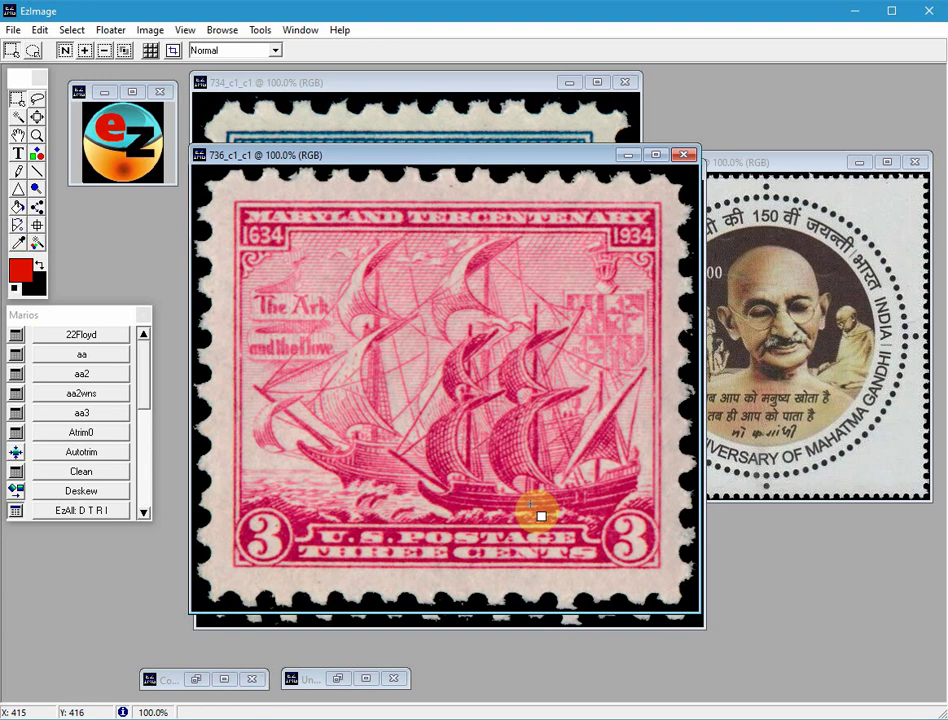
- Open the image browser, compare the originals in Hold_1, then return to Hold_2
double_click(540, 516)
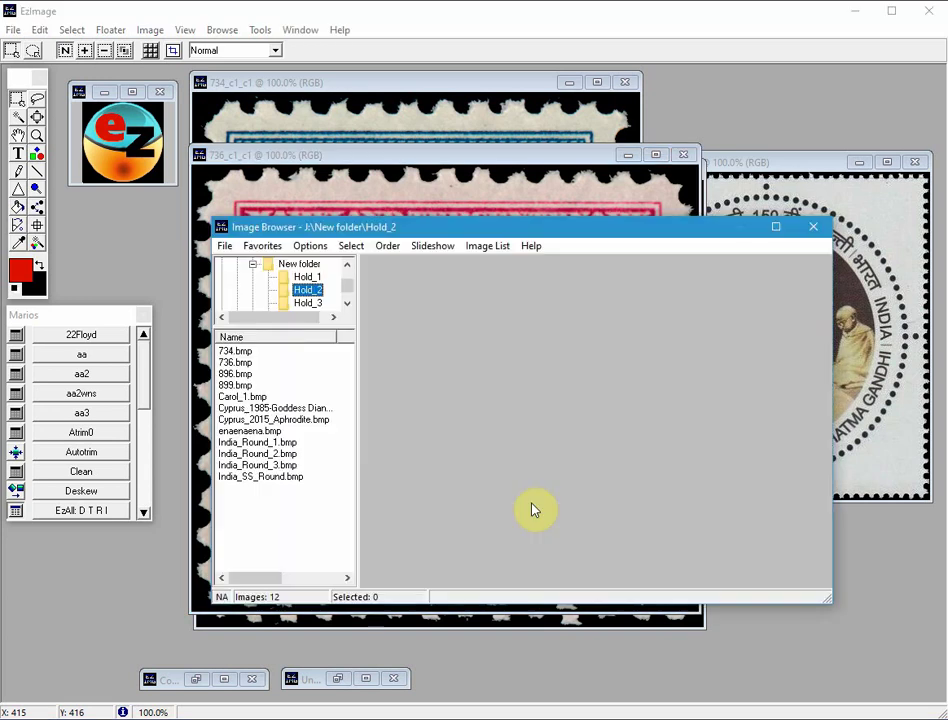
left_click(307, 276)
left_click(260, 351)
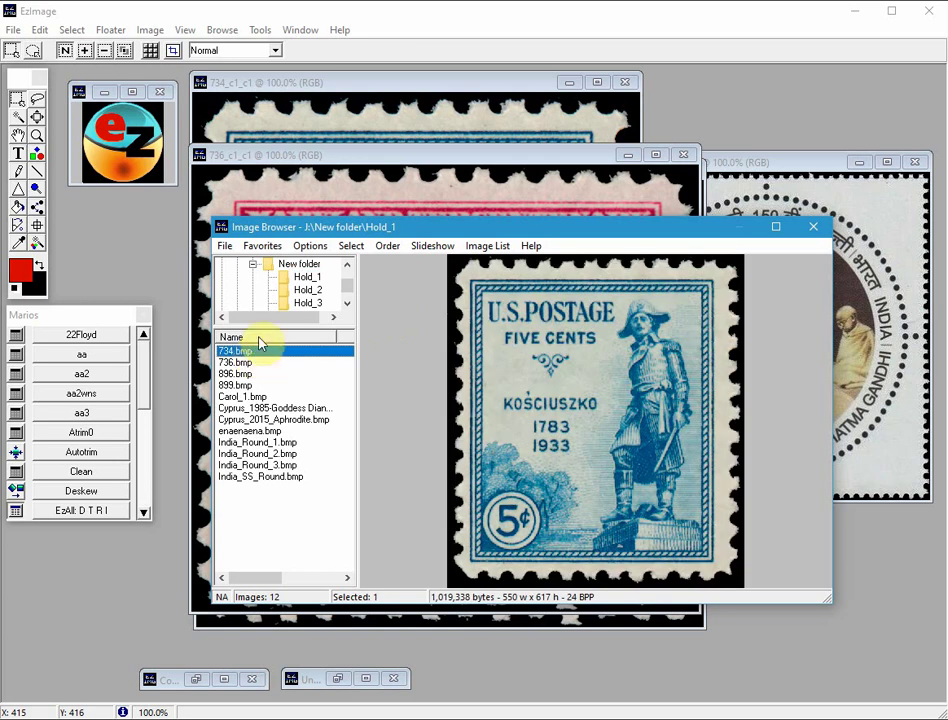
left_click(300, 289)
left_click(245, 352)
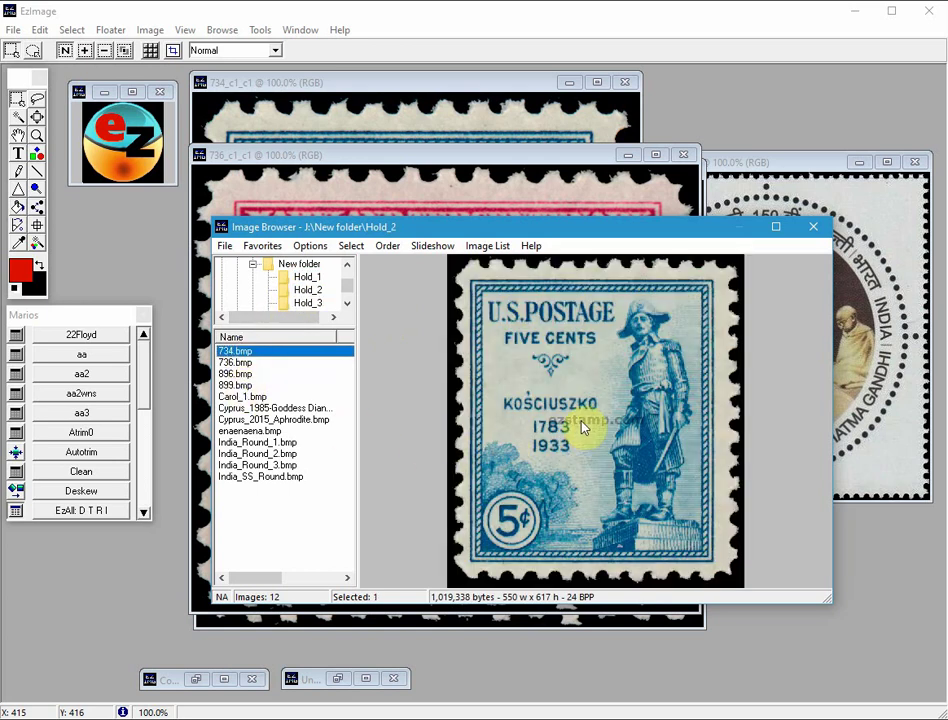
- Preview the watermarked stamps in Hold_2, including 736.bmp, 896.bmp, 899.bmp and India_Round_1/2.bmp
left_click(240, 364)
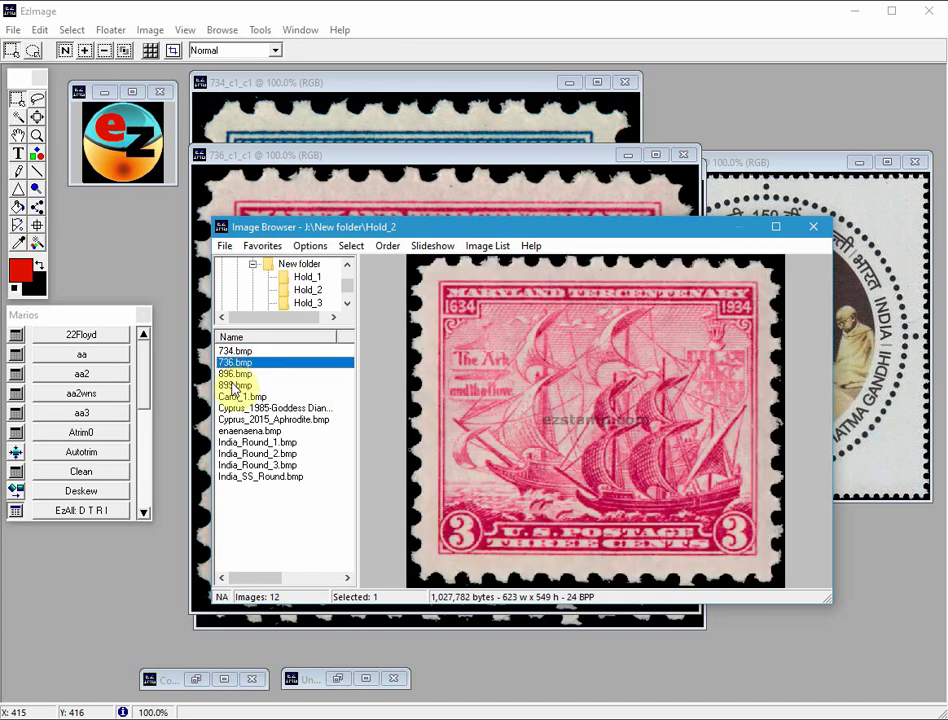
left_click(238, 375)
left_click(250, 386)
key("Down")
key("Down")
key("Down")
key("Down")
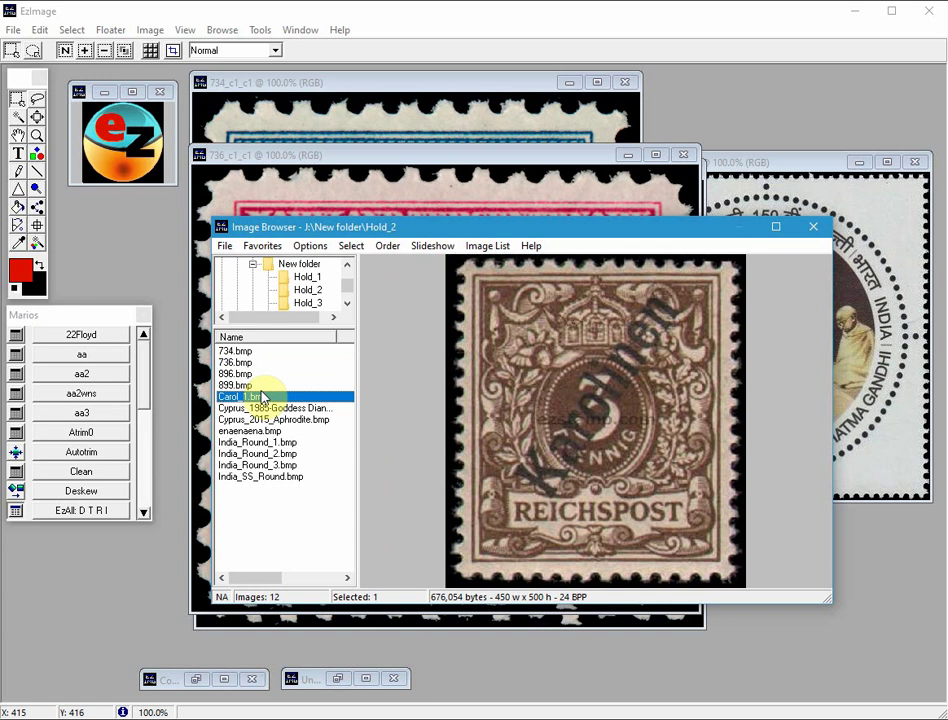
key("Down")
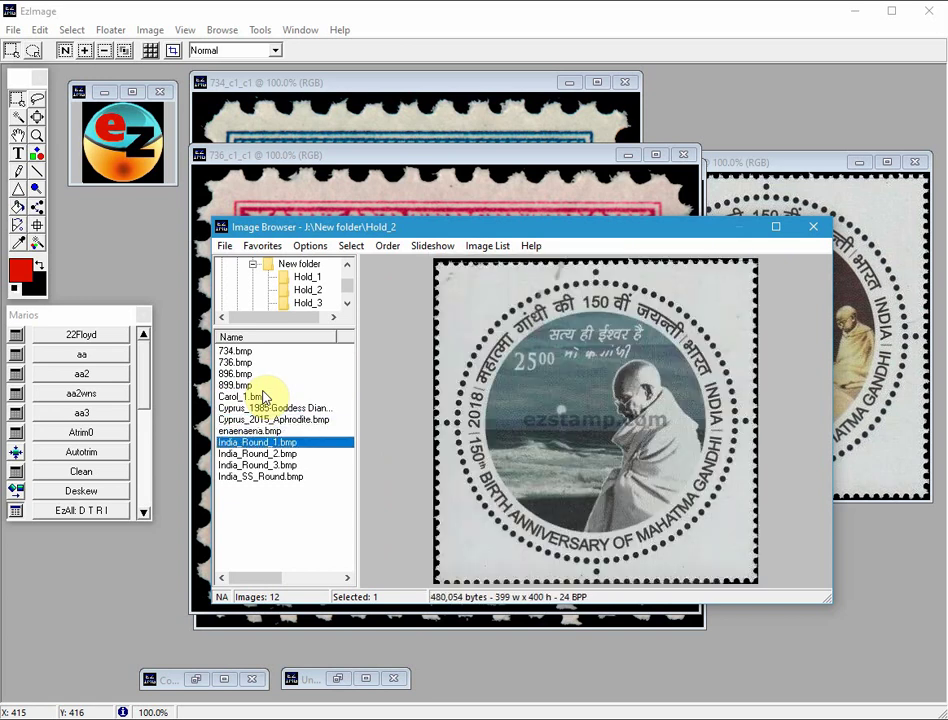
key("Down")
key("Down")
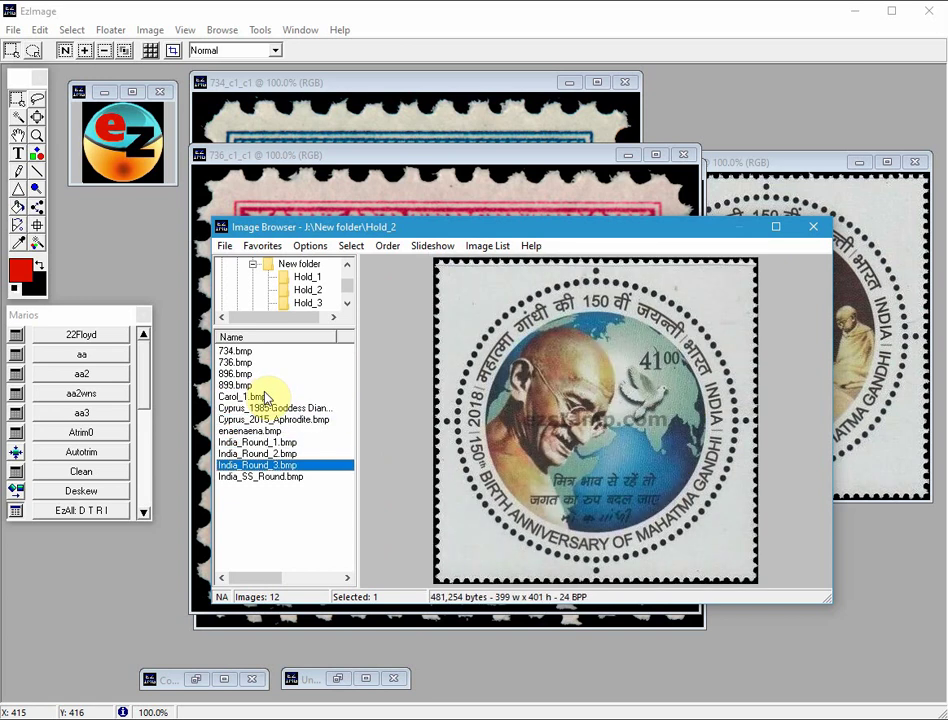
key("Down")
key("Up")
key("Up")
key("Up")
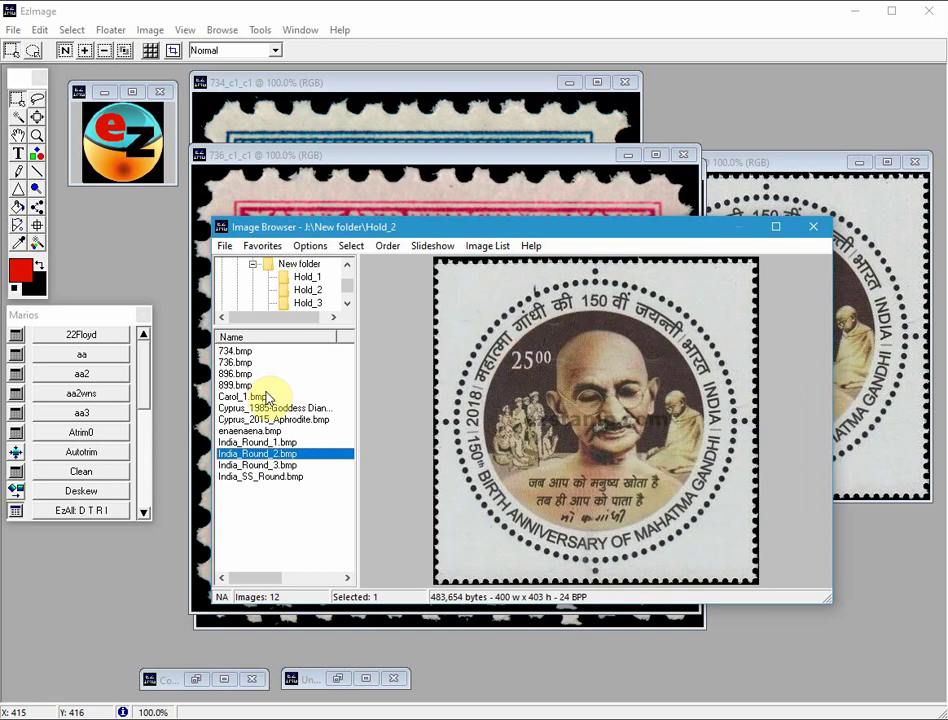
key("Home")
left_click(264, 386)
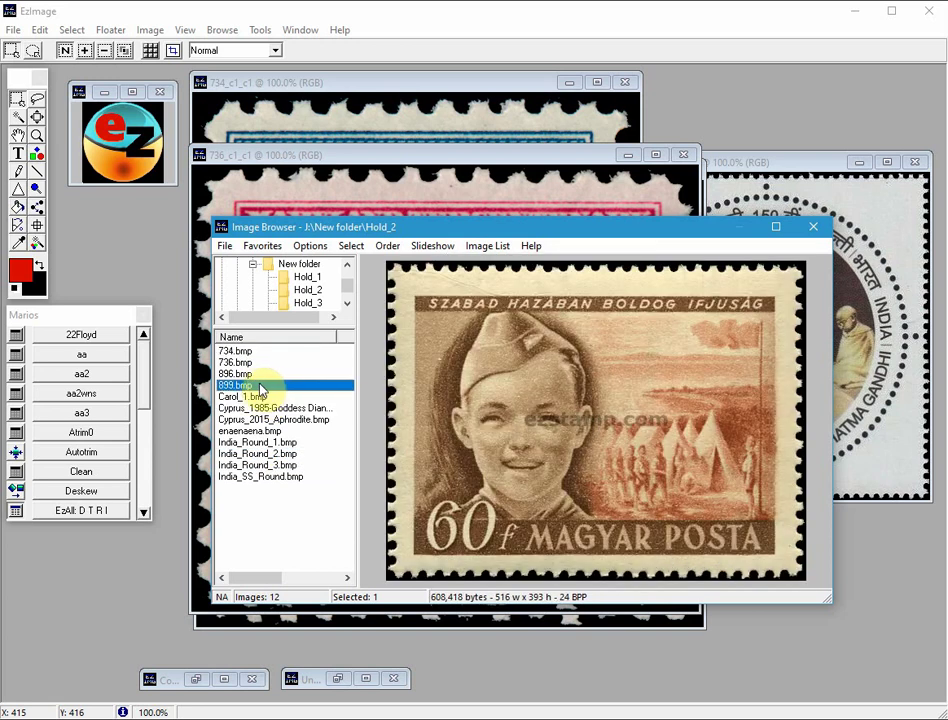
- Send all 12 Hold_2 images to the Recycle Bin and close the image browser
key("ctrl+a")
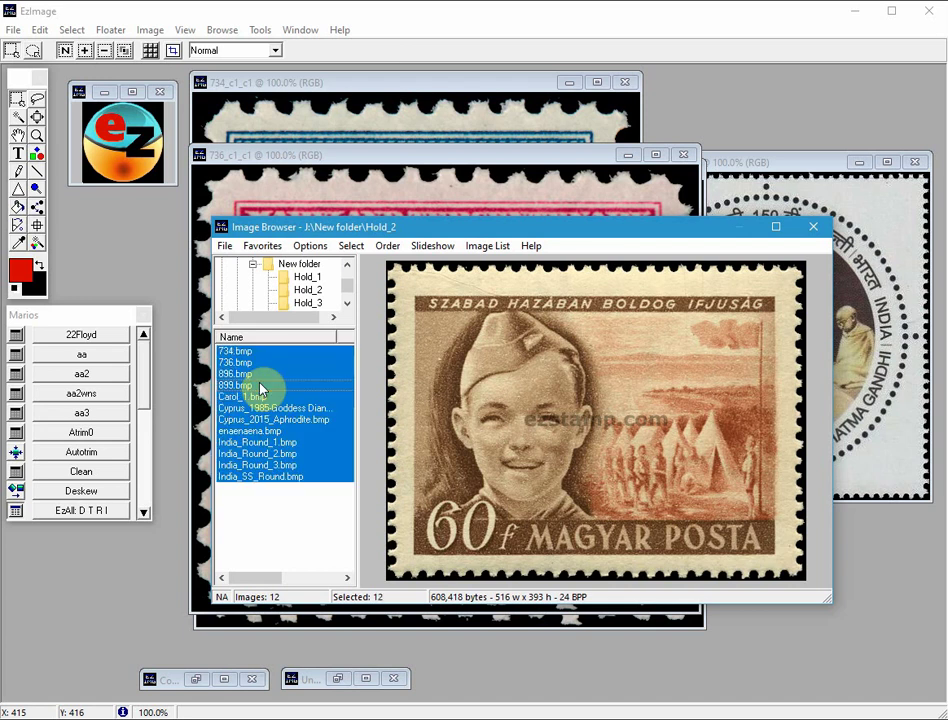
key("Delete")
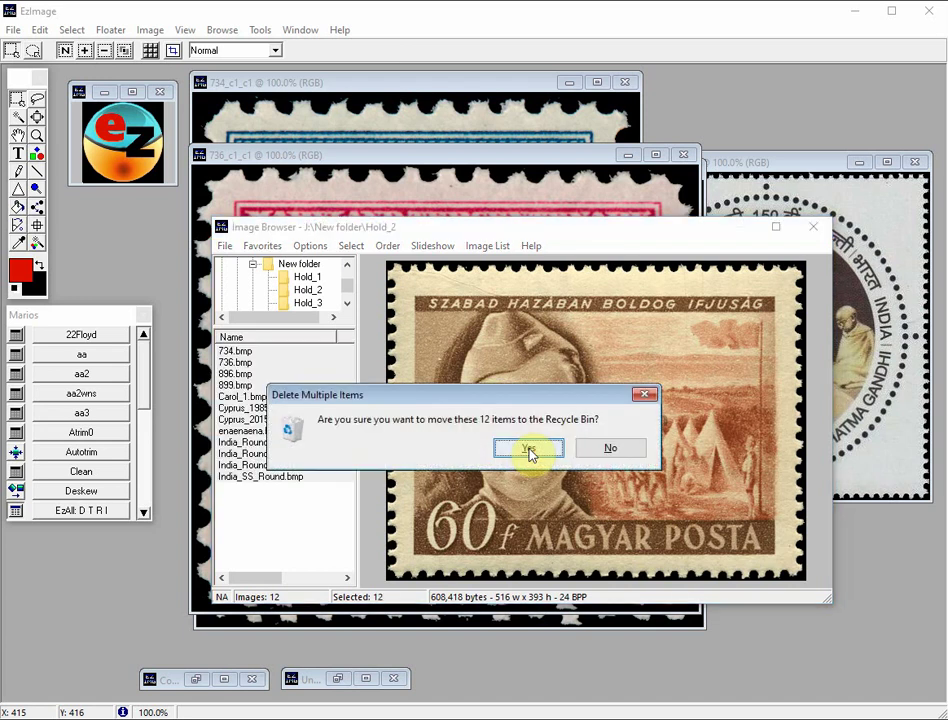
left_click(528, 449)
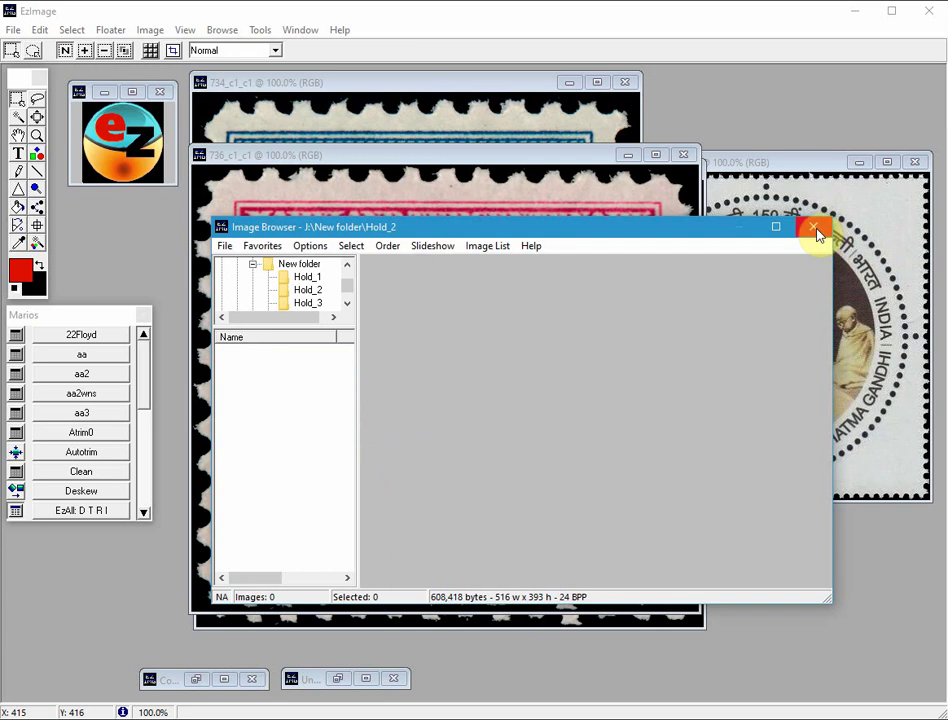
left_click(813, 227)
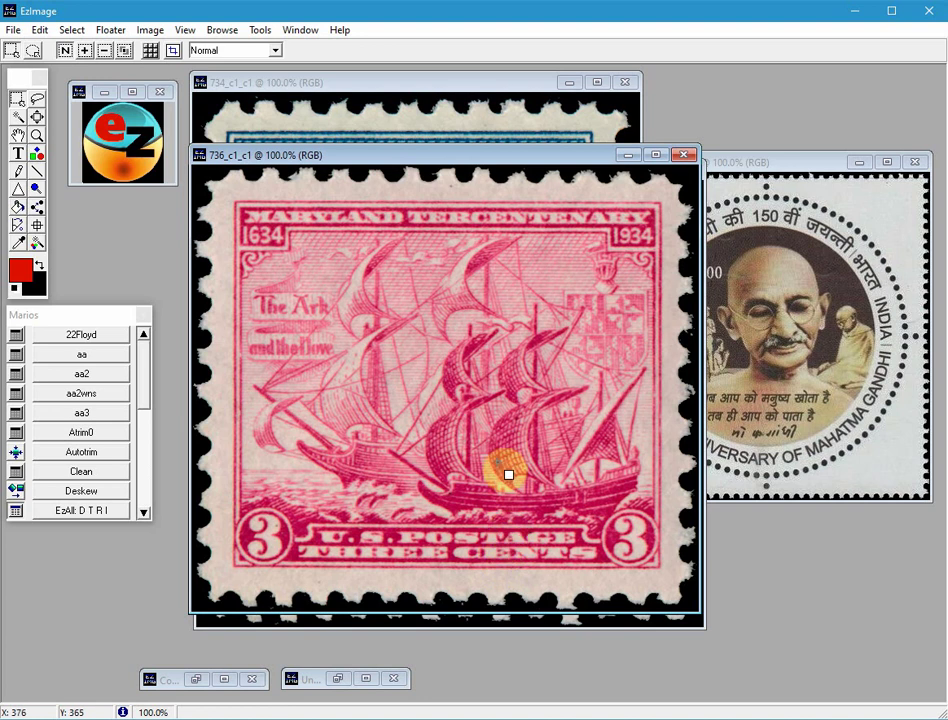
- Switch the File Conversion overlay type from text to Image Overlay and bring up its options
left_click(259, 30)
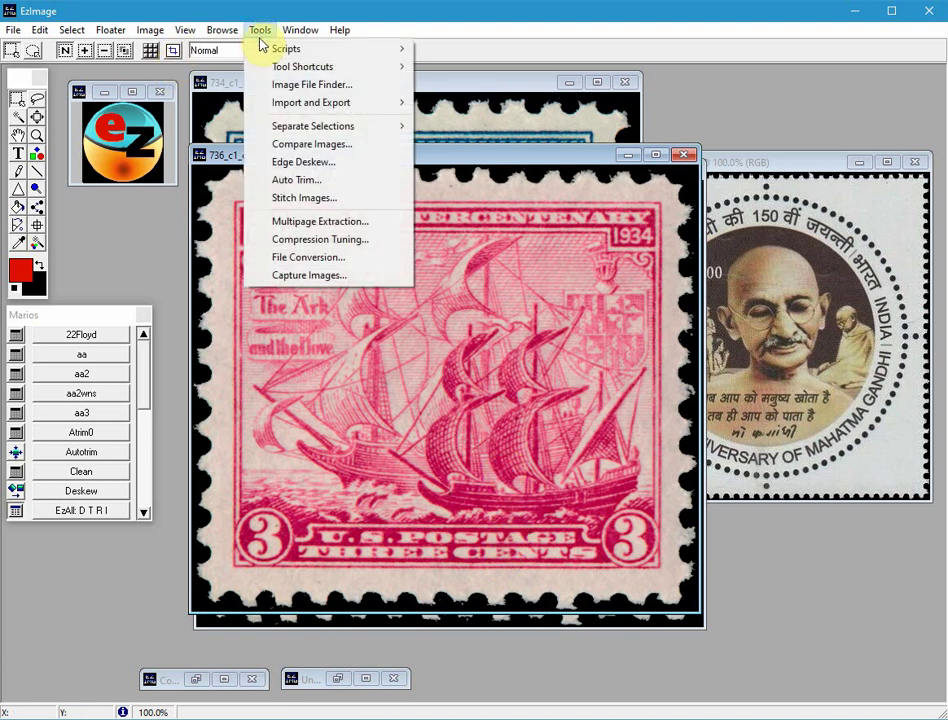
left_click(305, 258)
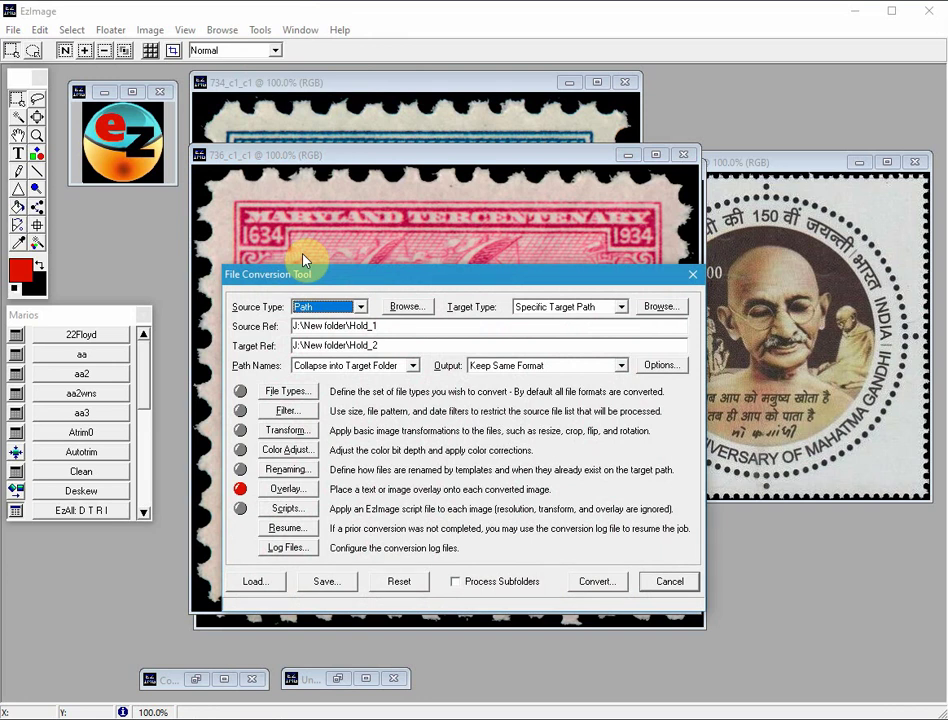
left_click(289, 489)
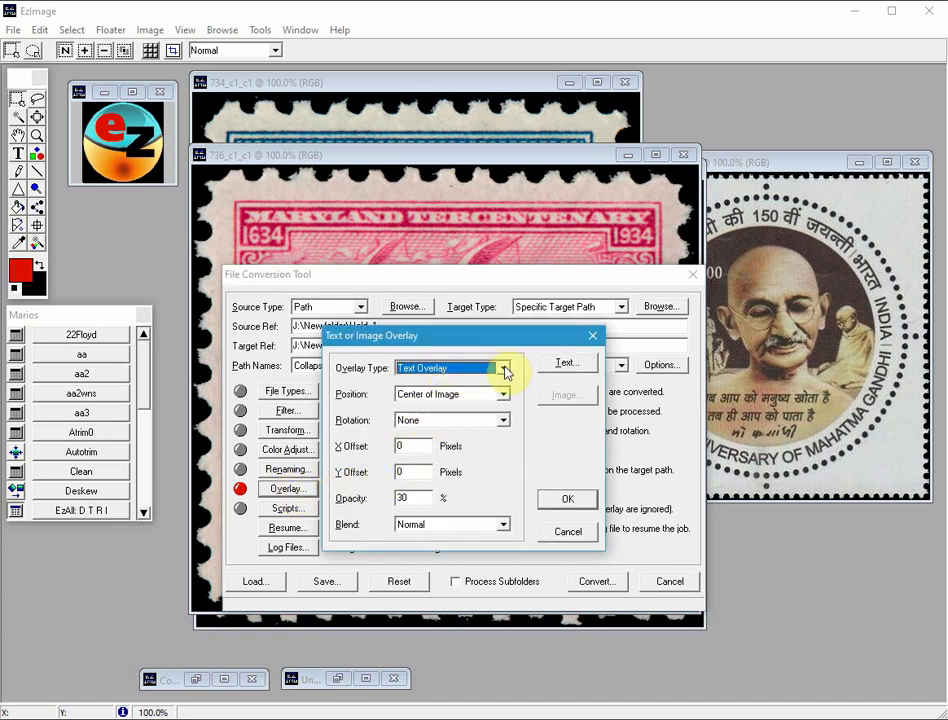
left_click(506, 373)
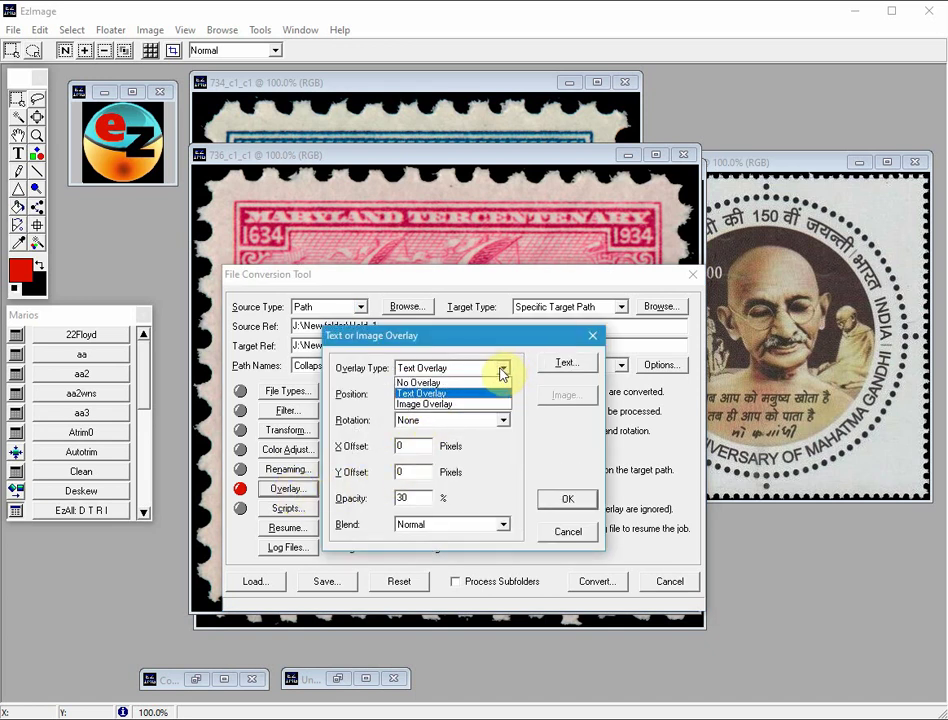
left_click(450, 405)
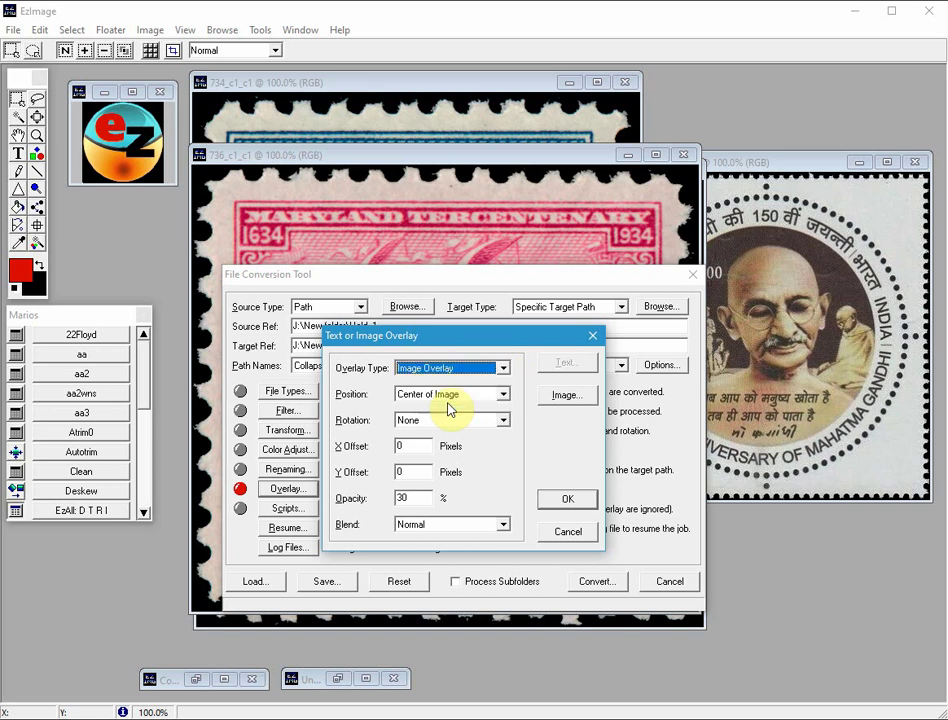
left_click(566, 399)
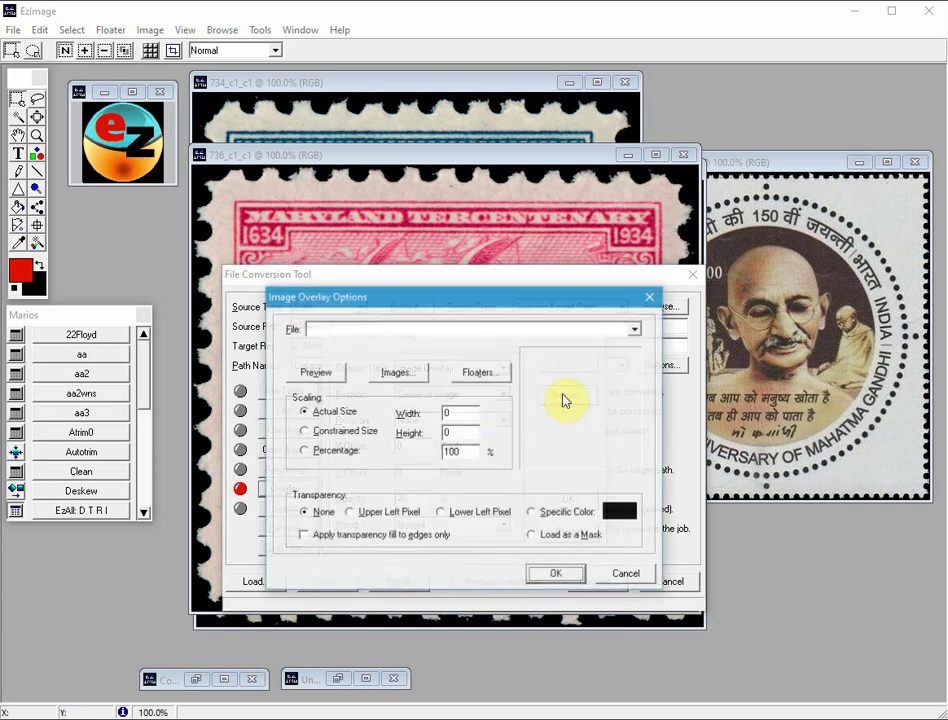
- Load Copy of sp2010.BMP as the overlay image with Upper Left Pixel transparency
left_click(397, 375)
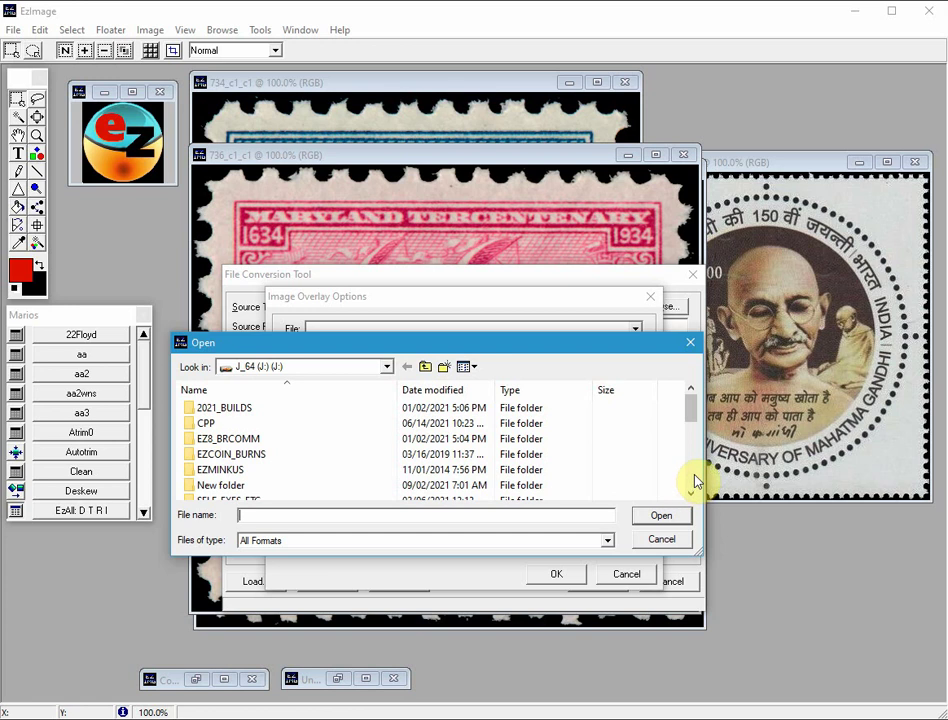
scroll(697, 482, "down", 5)
left_click(233, 468)
left_click(655, 517)
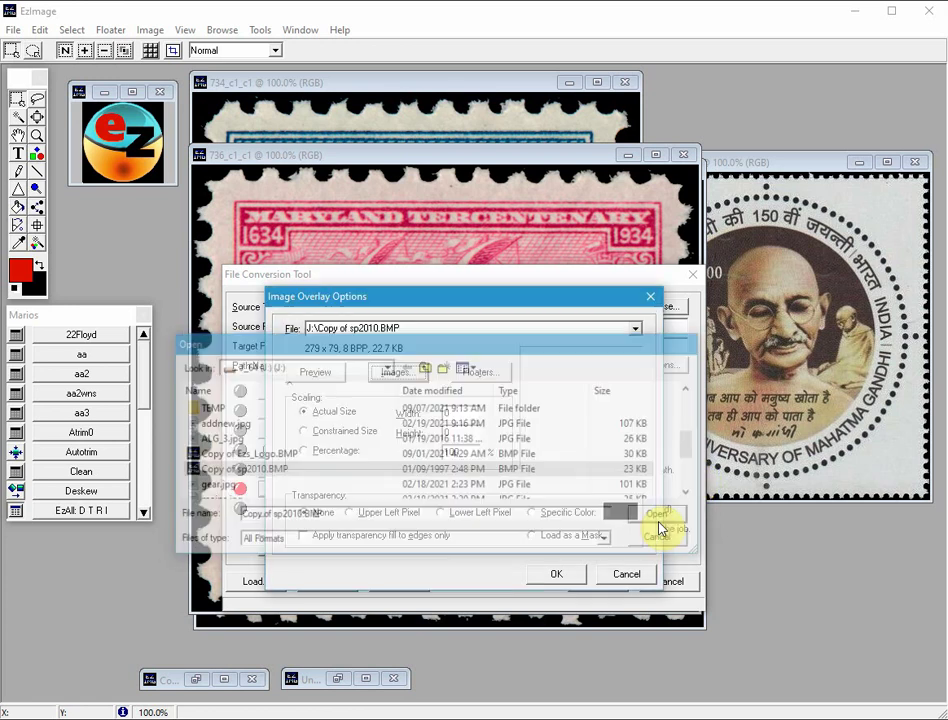
left_click(322, 376)
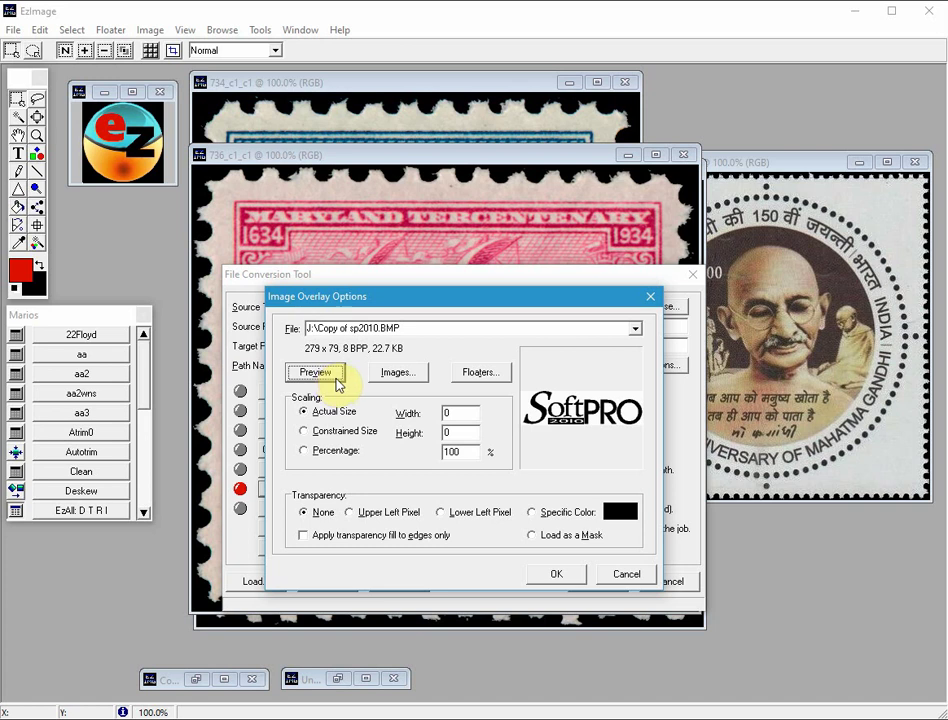
left_click(336, 378)
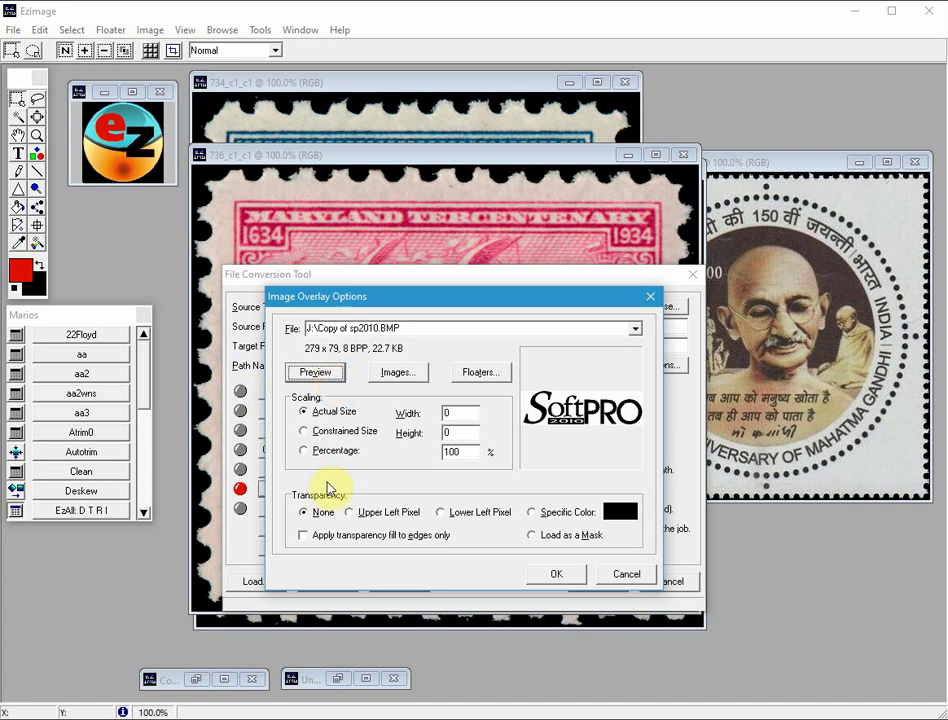
left_click(350, 513)
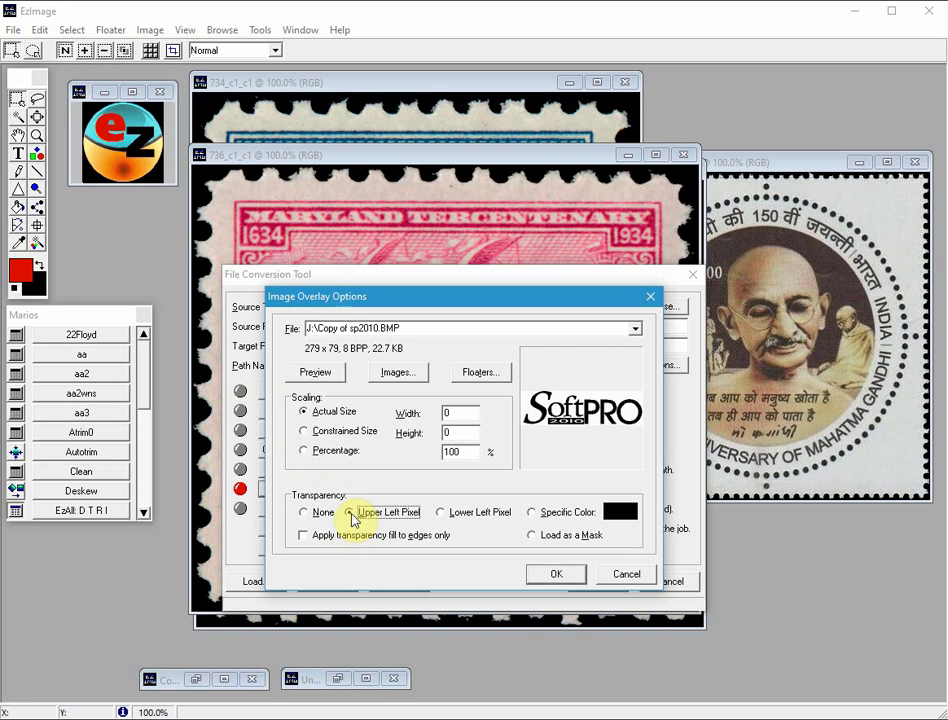
left_click(540, 582)
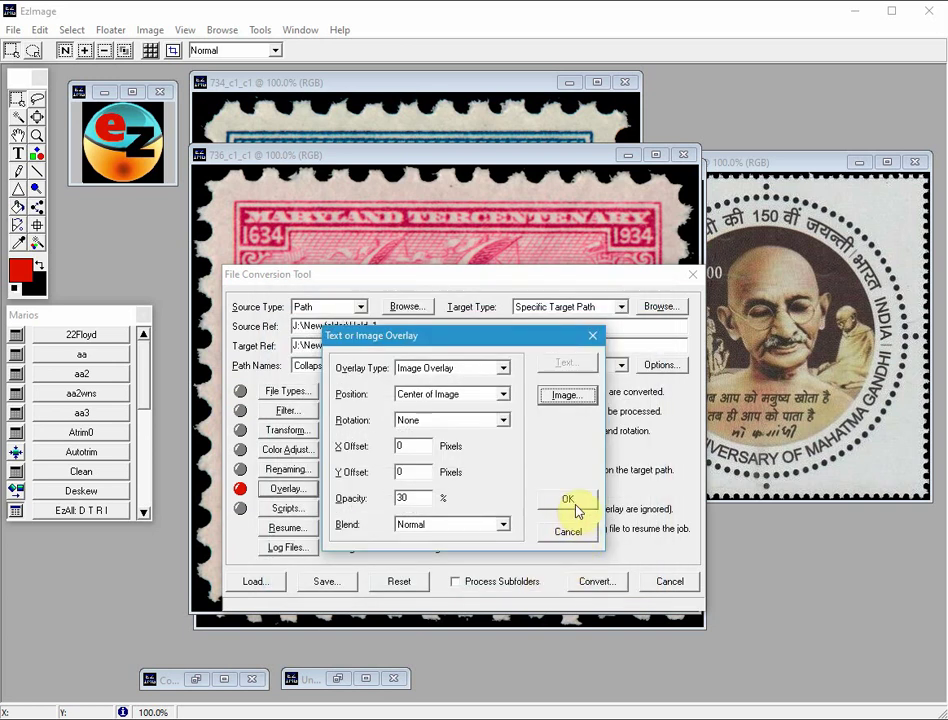
- Confirm the logo overlay, convert all 12 stamp images, and close the completion report
left_click(569, 502)
left_click(594, 582)
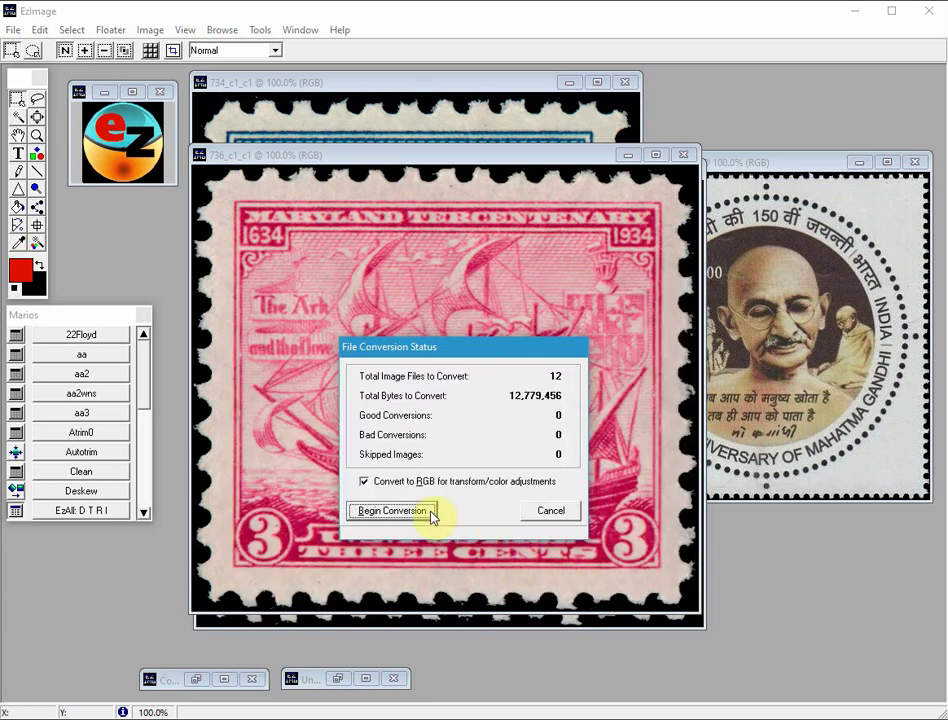
left_click(428, 513)
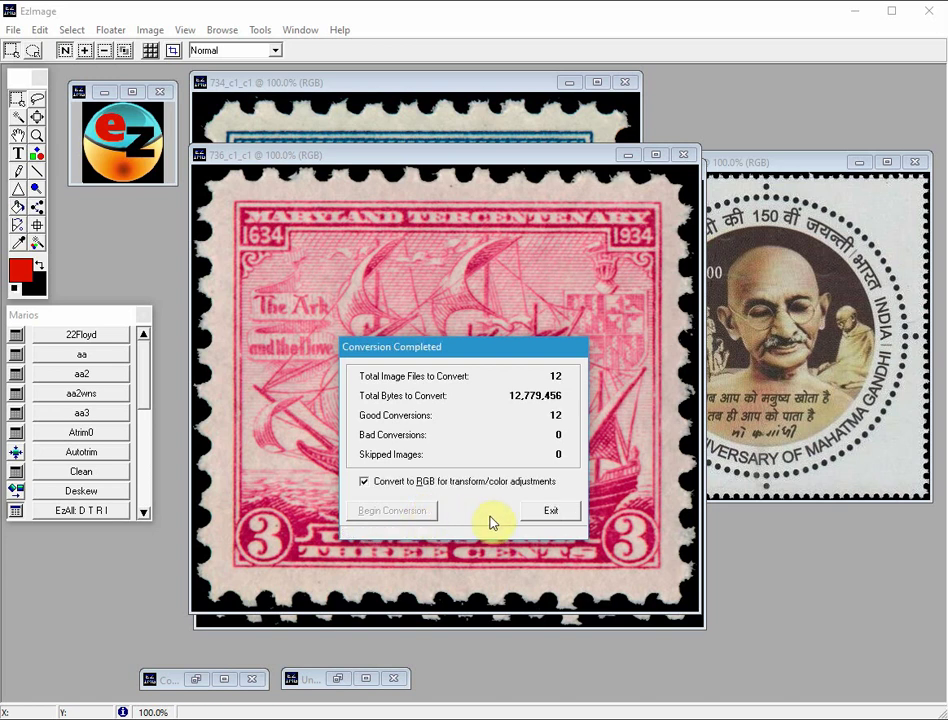
left_click(550, 512)
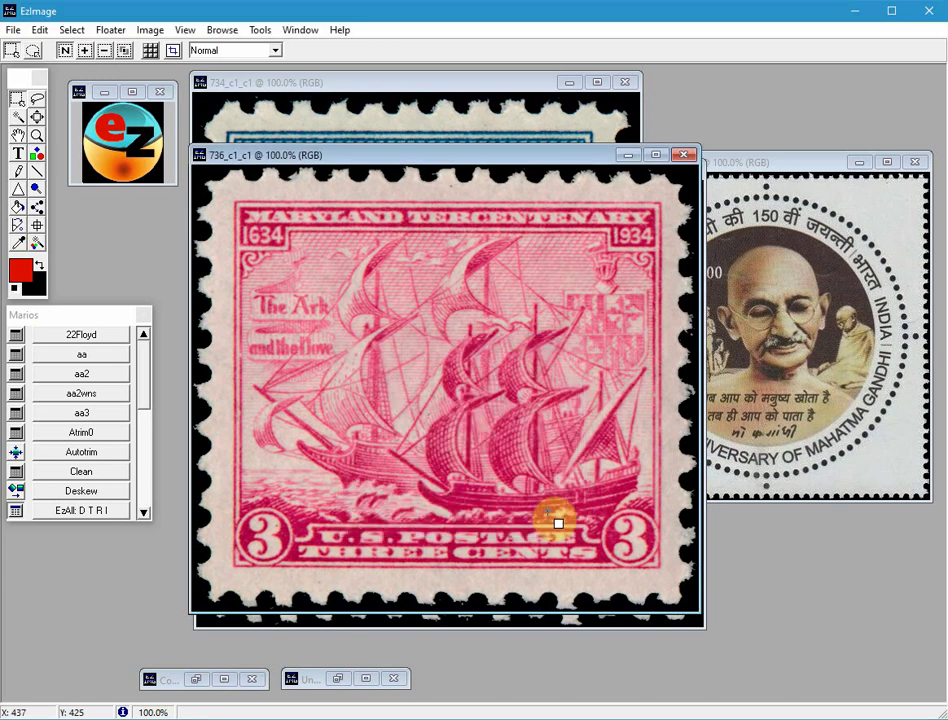
- Open Hold_2 in the image browser and preview 734.bmp, 896.bmp and India_Round_2.bmp for the logo
double_click(556, 521)
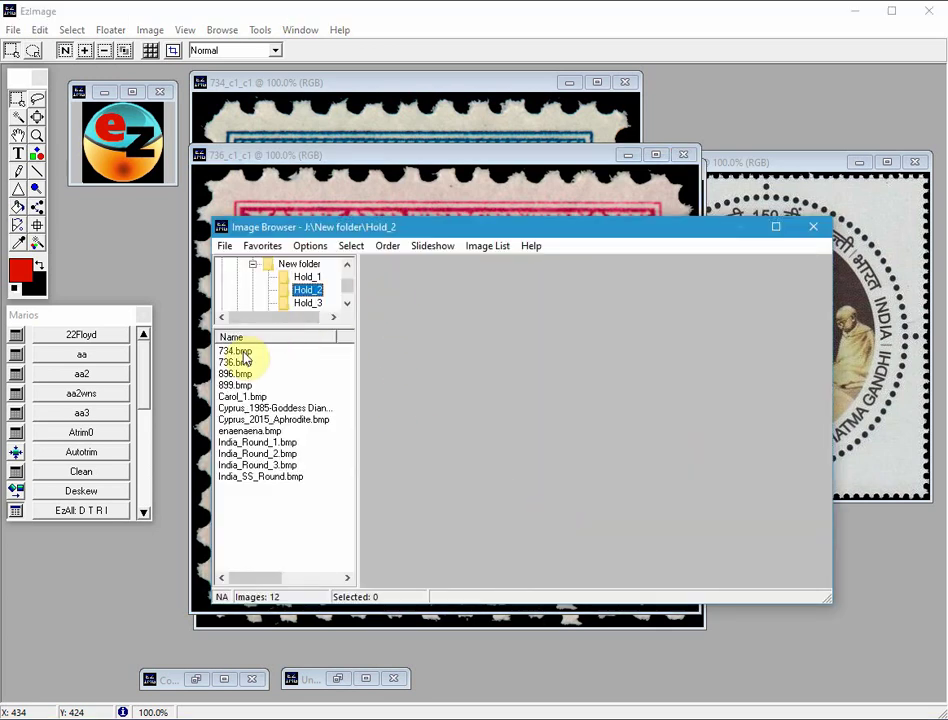
left_click(235, 351)
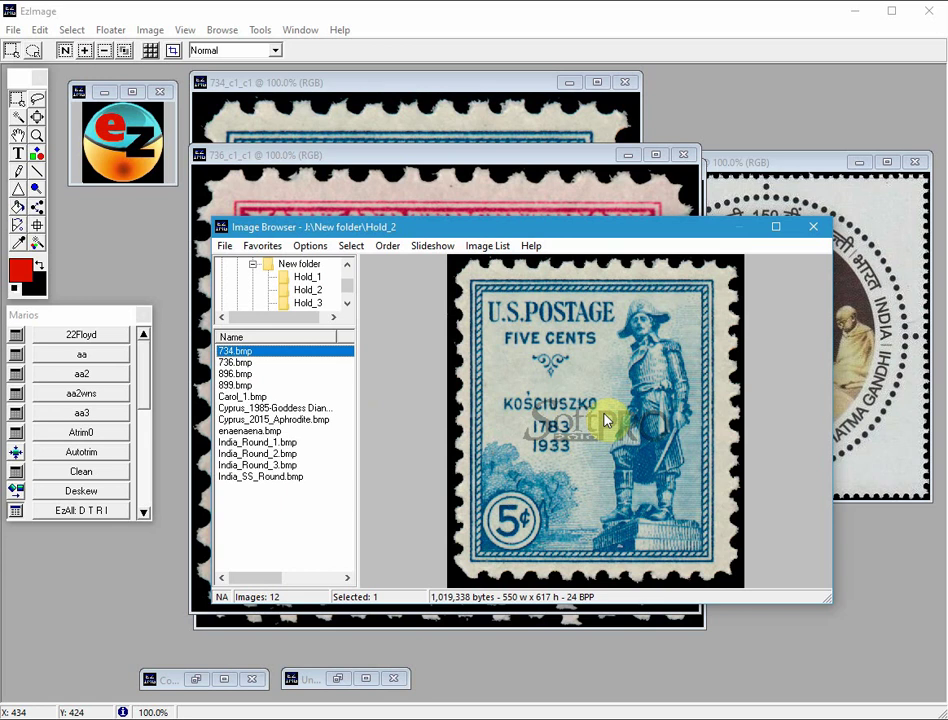
left_click(236, 374)
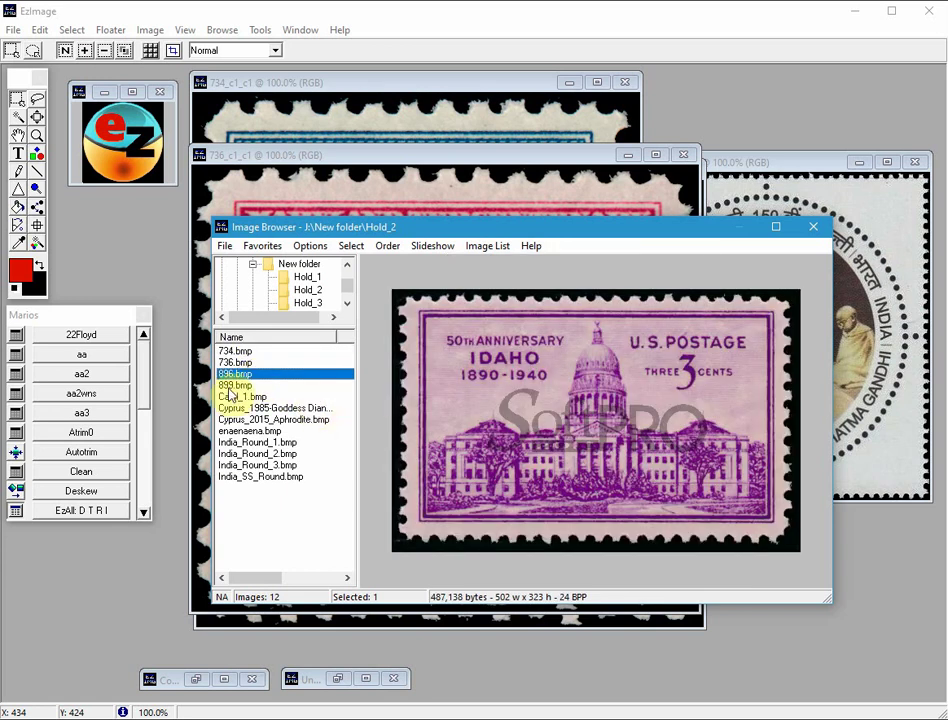
key("Down")
key("Down")
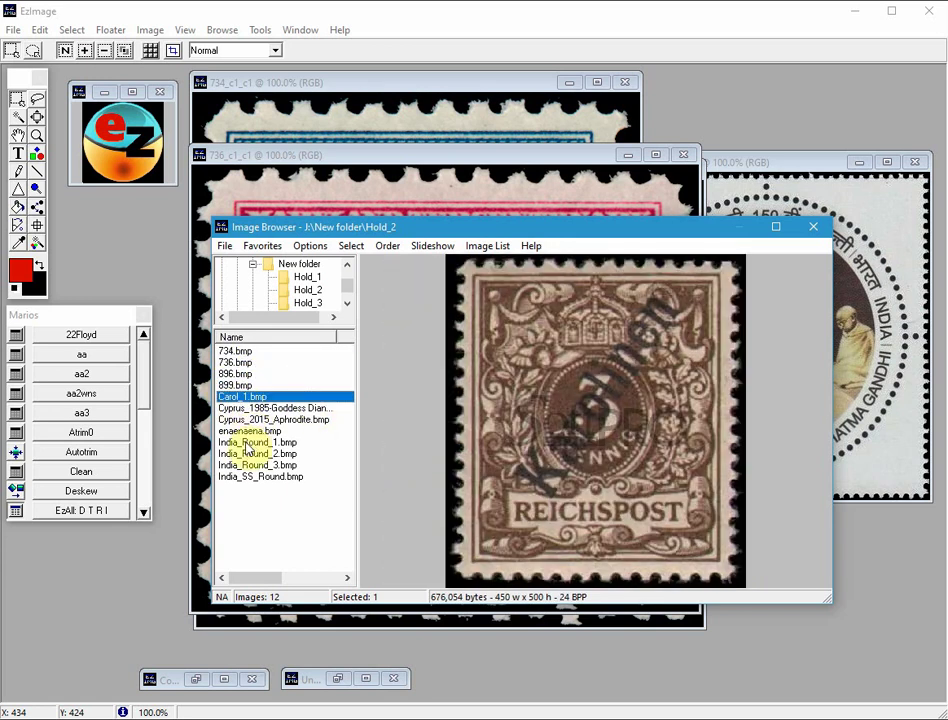
key("Down")
key("Down")
key("Down")
left_click(256, 455)
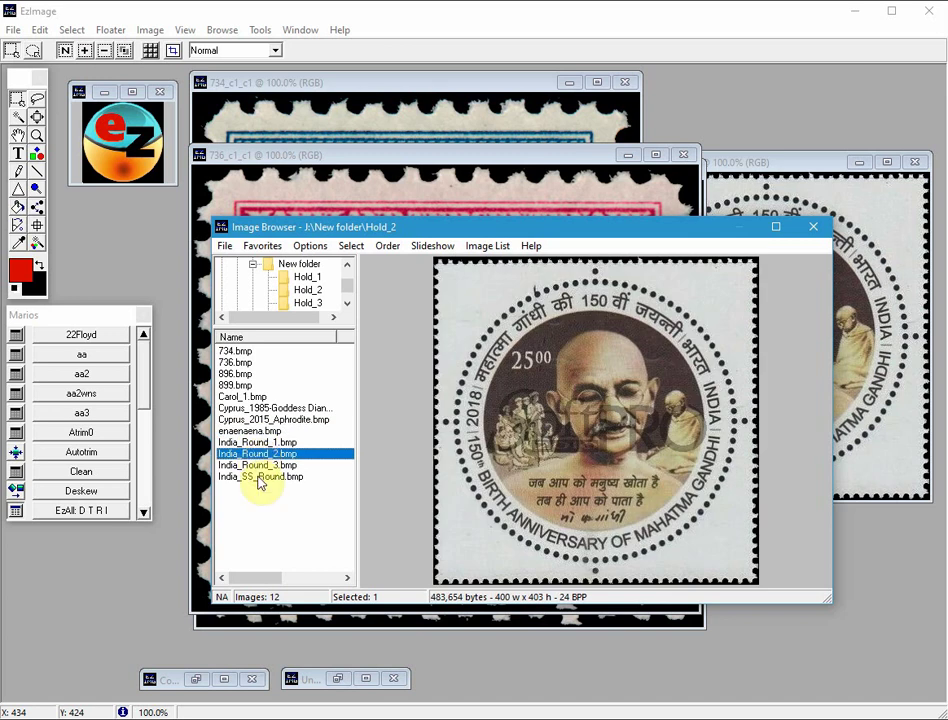
key("Down")
key("Down")
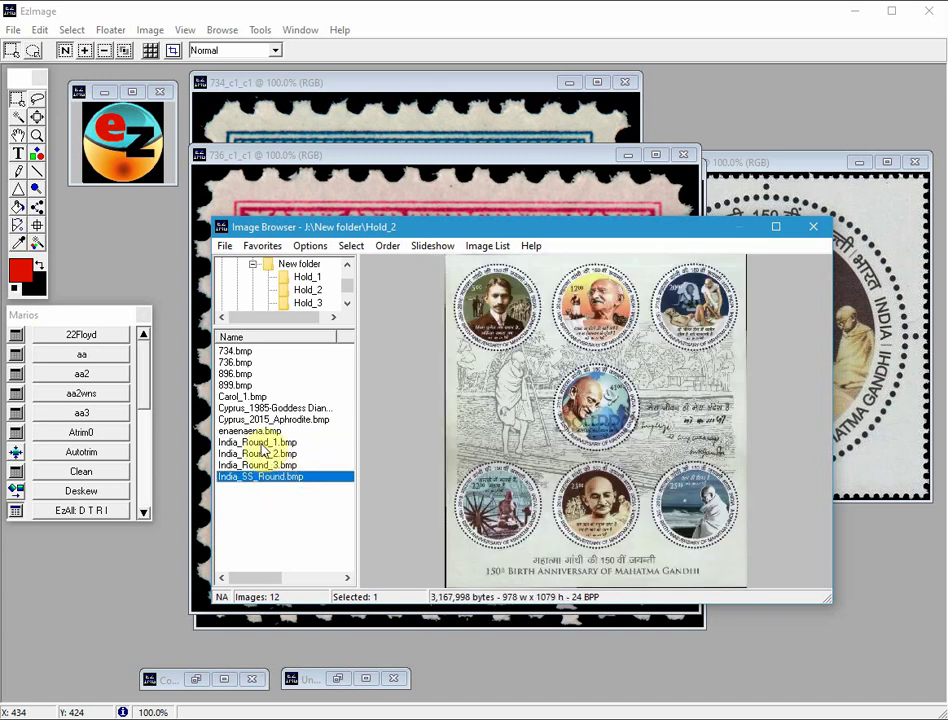
- Recheck 736.bmp, 734.bmp, India_Round_1.bmp and Cyprus_2015_Aphrodite.bmp, then select all 12 images
left_click(240, 364)
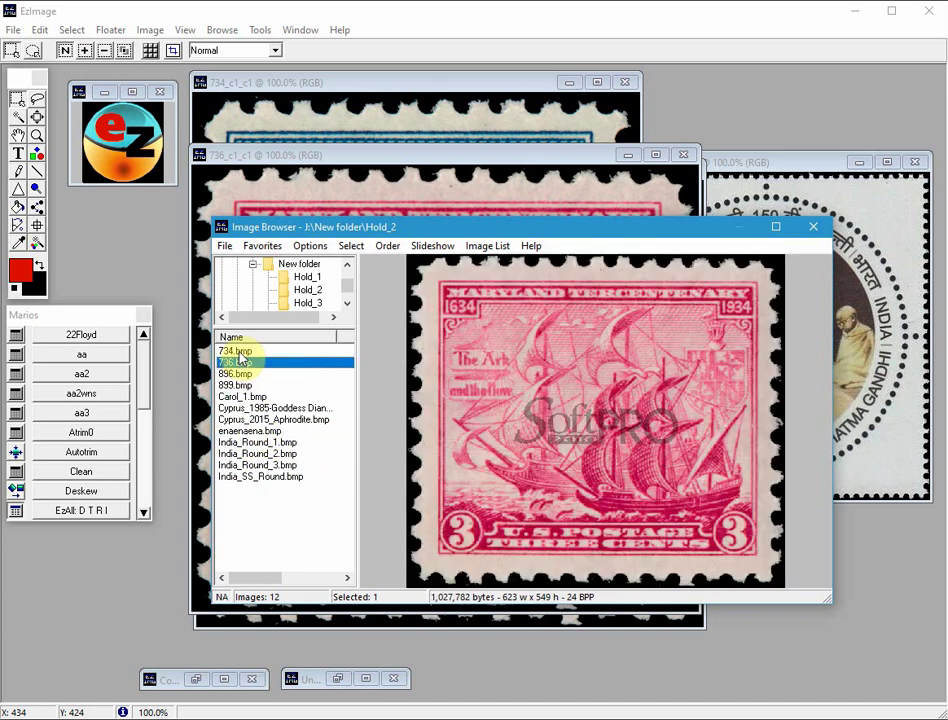
left_click(240, 354)
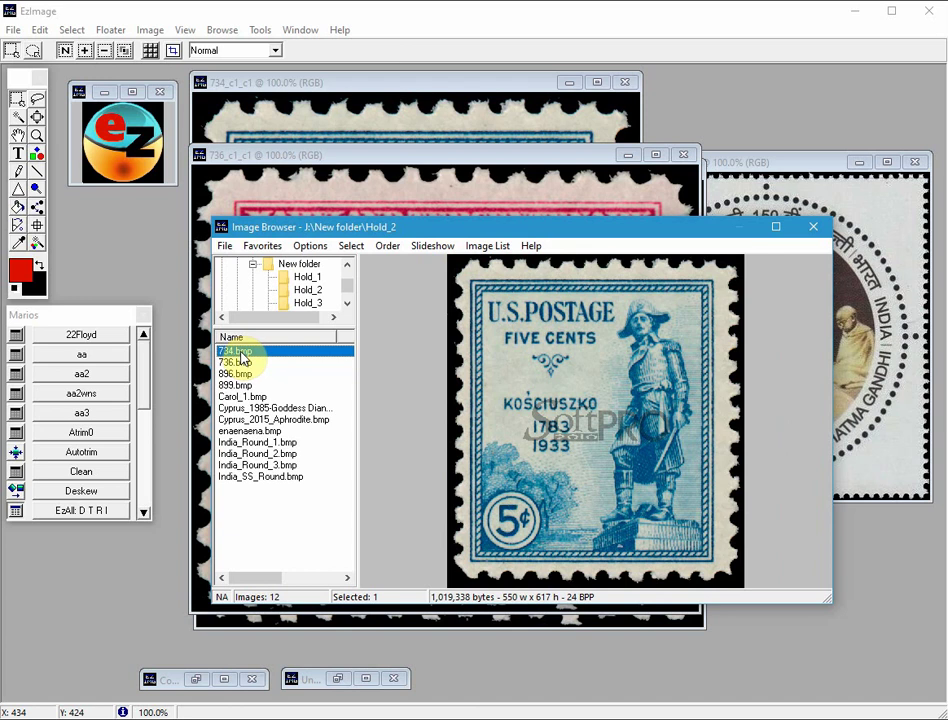
left_click(288, 443)
left_click(313, 310)
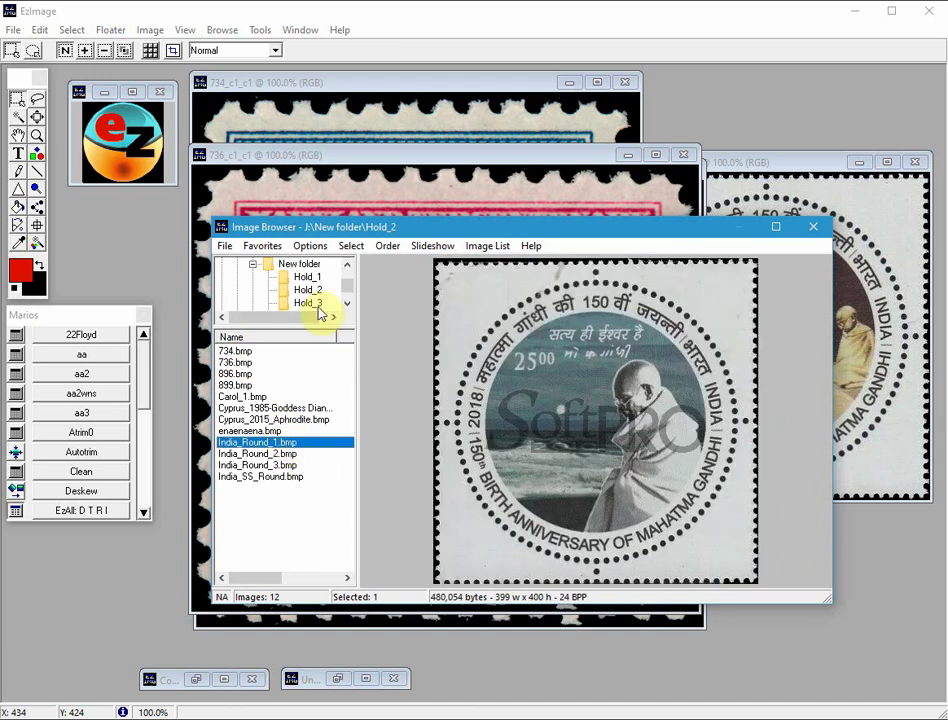
left_click(265, 420)
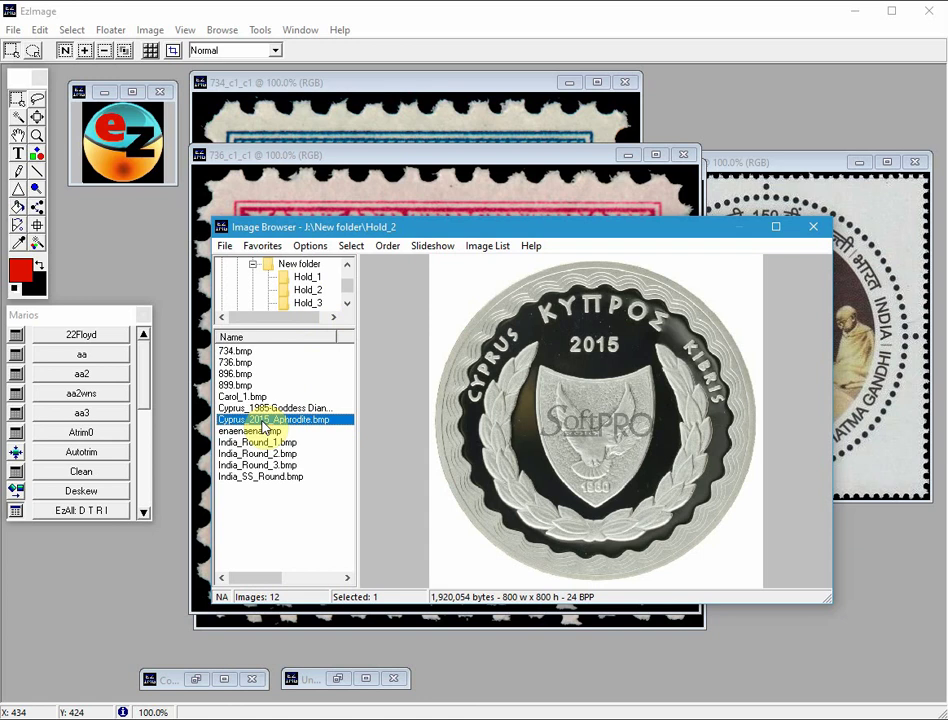
key("ctrl+a")
- Send the 12 selected images to the Recycle Bin and close the image browser
key("Delete")
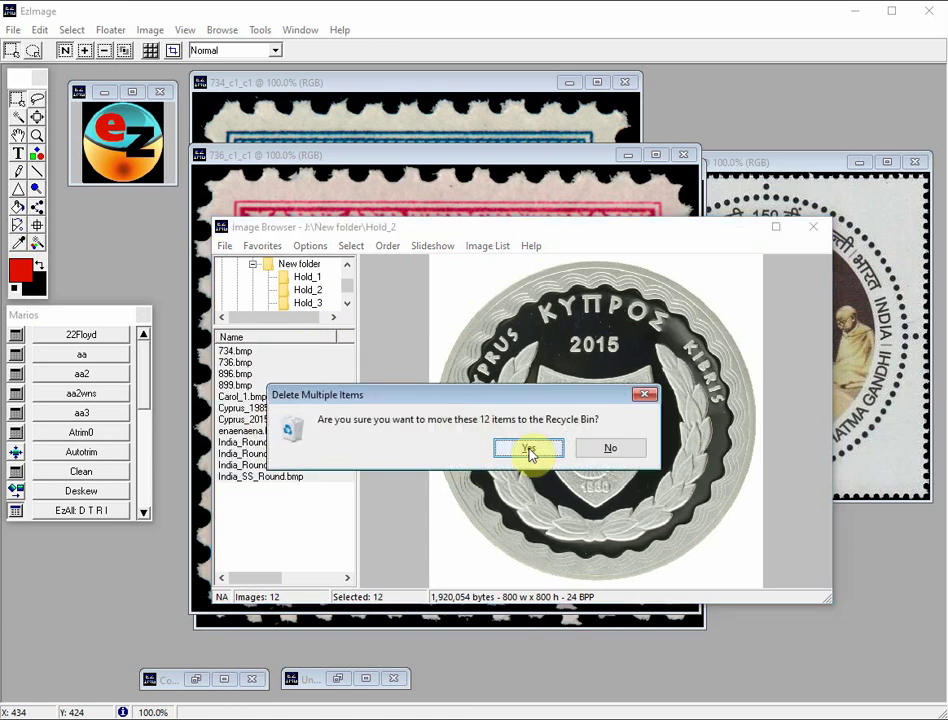
left_click(532, 450)
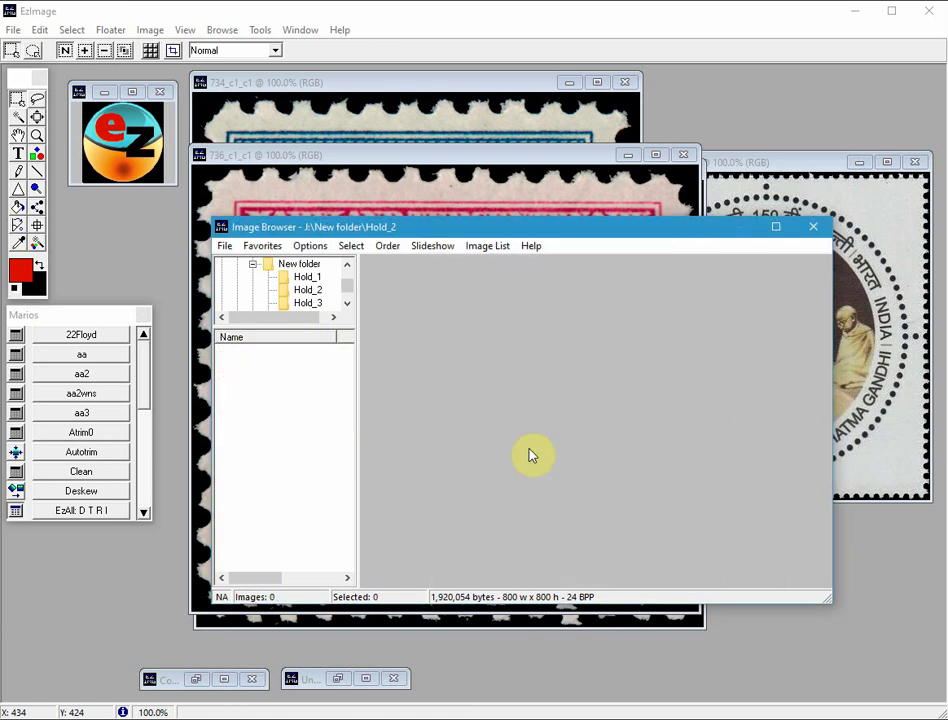
left_click(812, 226)
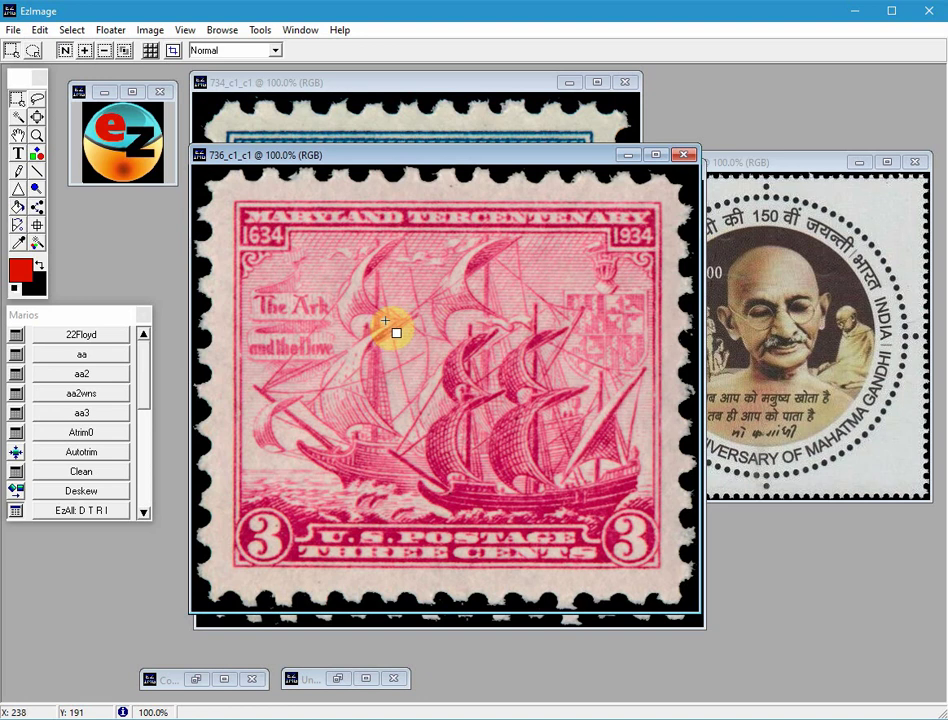
left_click(262, 35)
- Set the SoftPRO overlay image's transparency to None in the File Conversion Tool
left_click(258, 257)
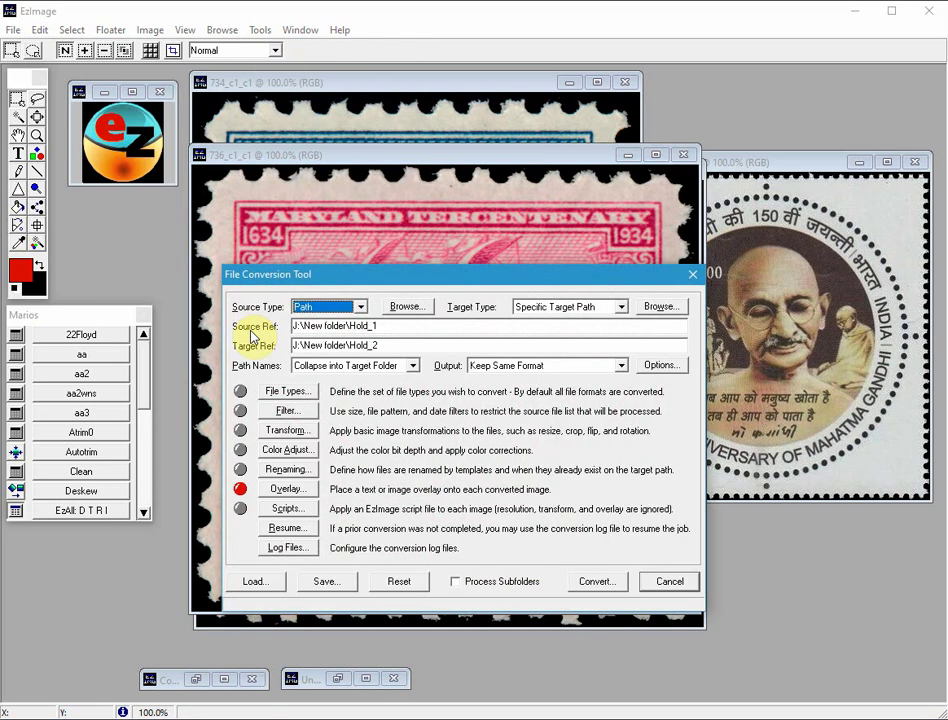
left_click(298, 492)
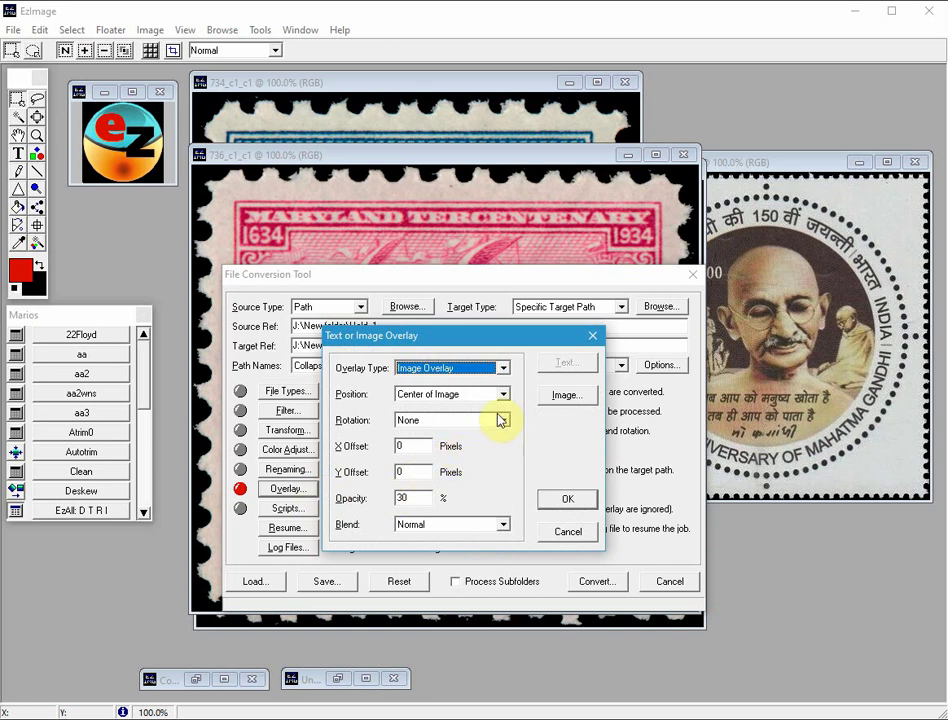
left_click(567, 397)
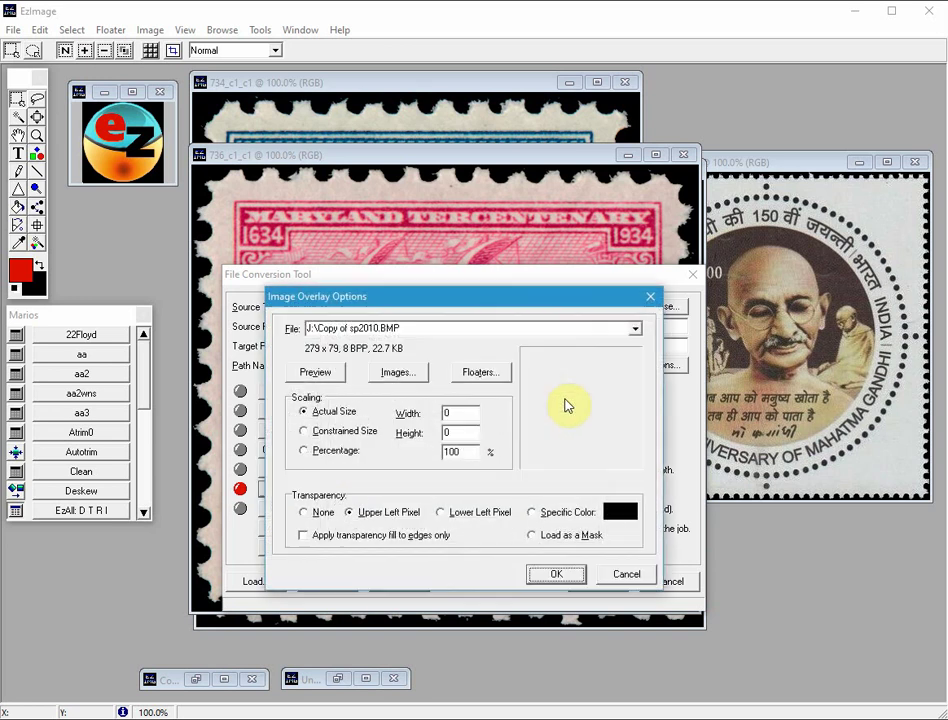
left_click(306, 514)
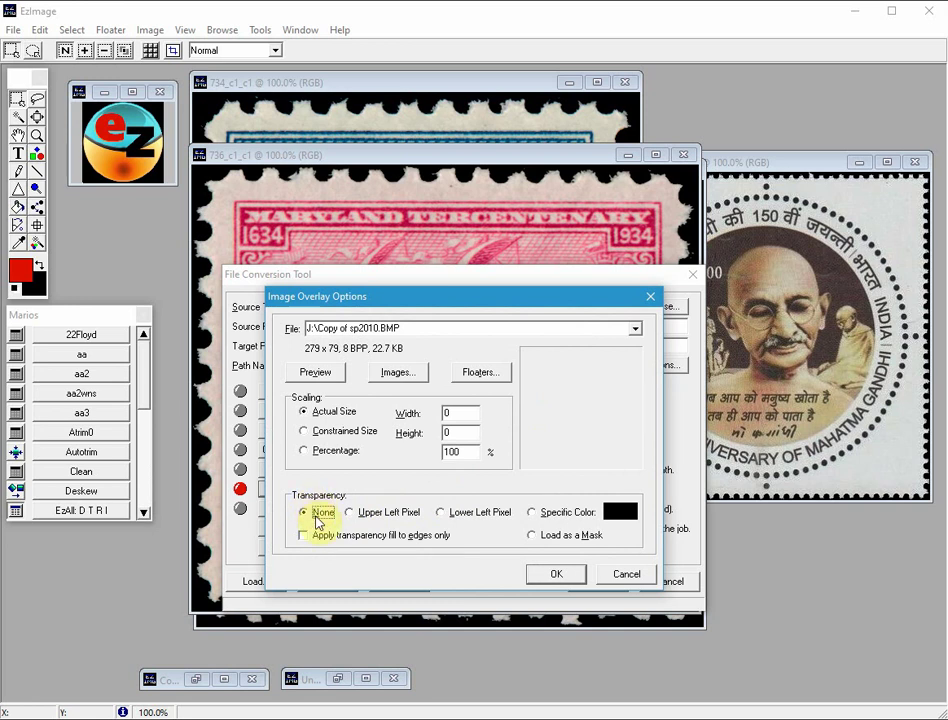
left_click(549, 577)
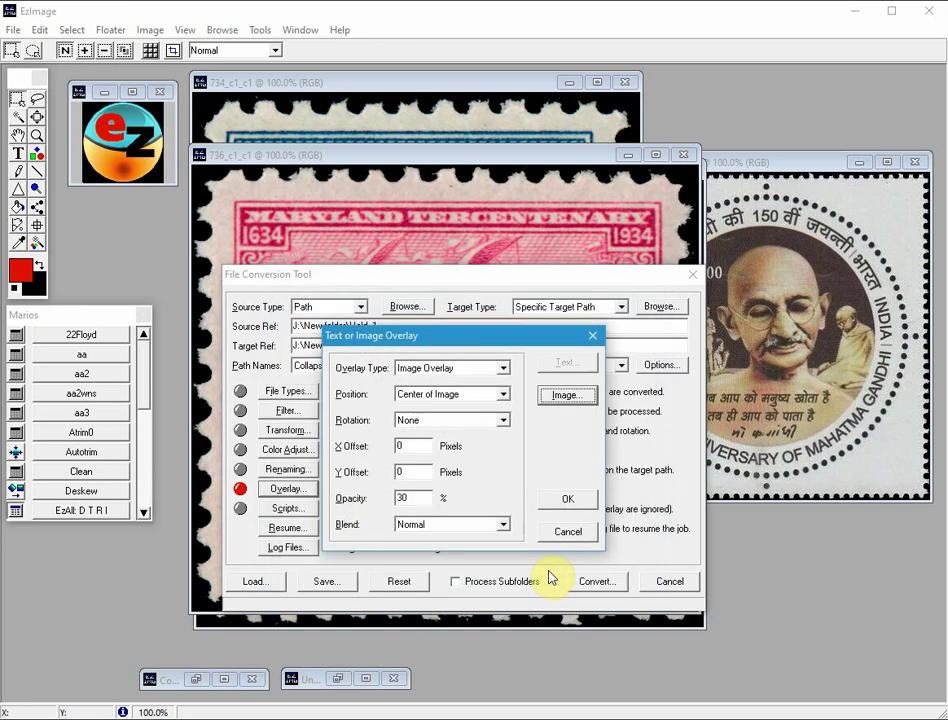
left_click(566, 497)
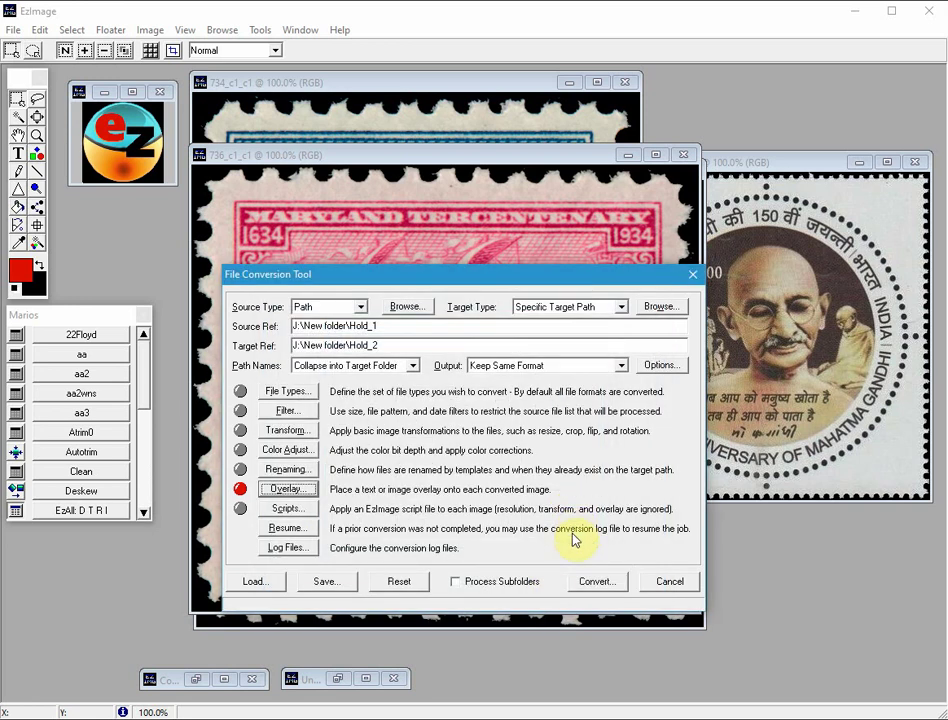
- Convert the 12 stamps from Hold_1 into Hold_2 and close the completion report
left_click(592, 586)
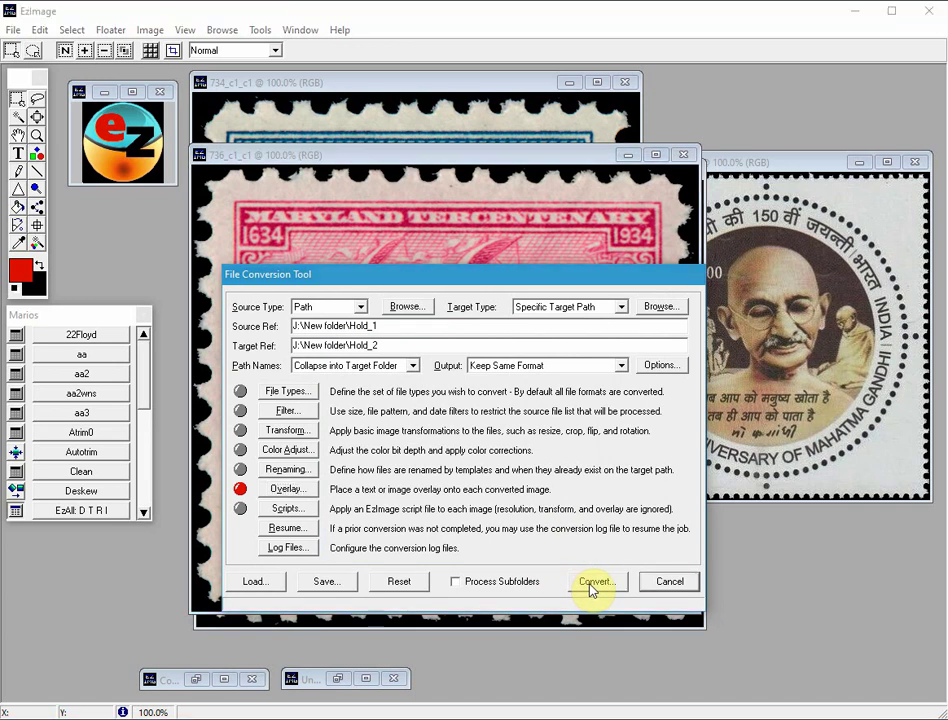
left_click(393, 510)
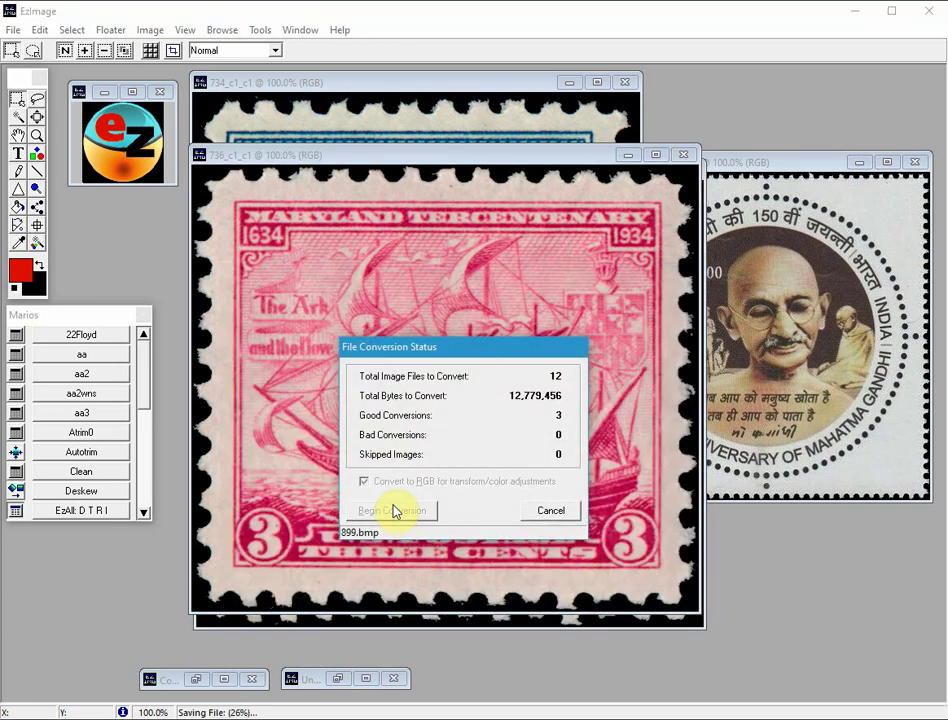
left_click(553, 513)
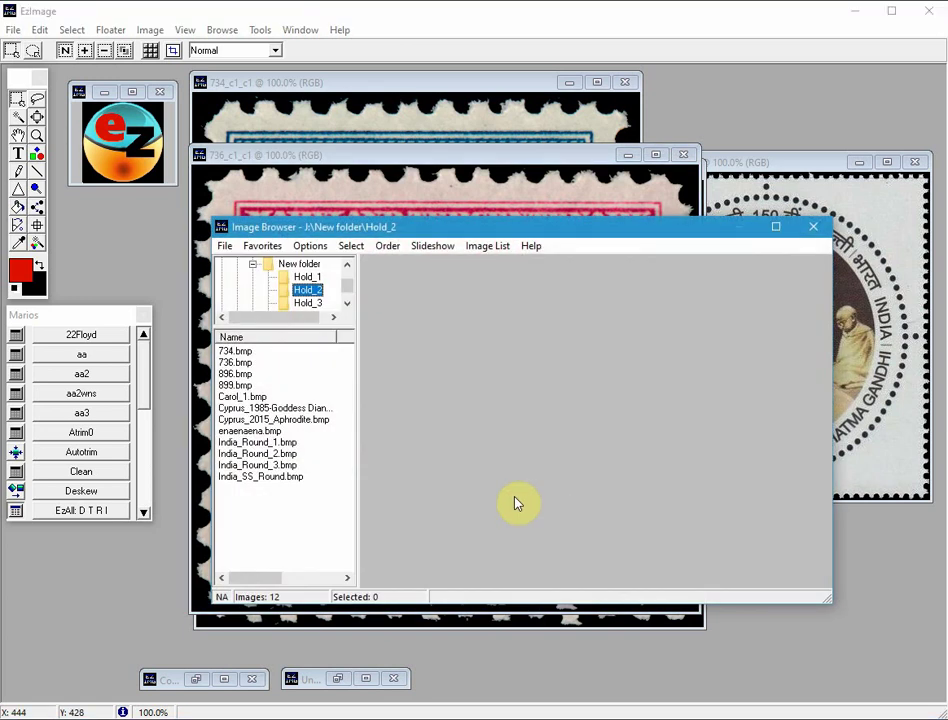
- Preview the converted 896, 734, 736, Carol_1, India_Round_3 and enaenaena stamps for the SoftPRO logo
left_click(236, 374)
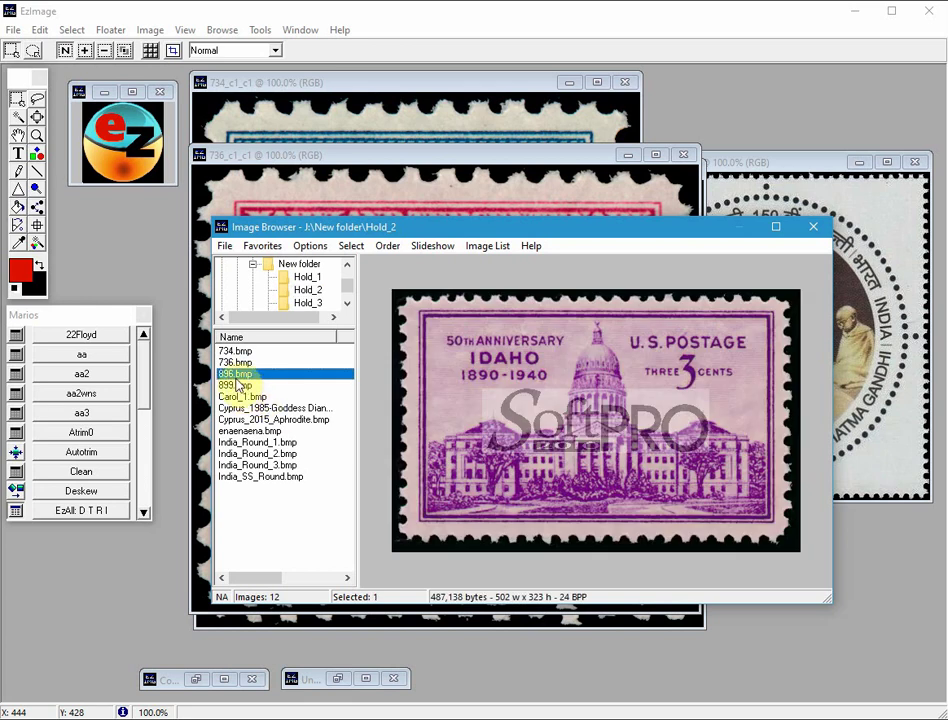
left_click(245, 352)
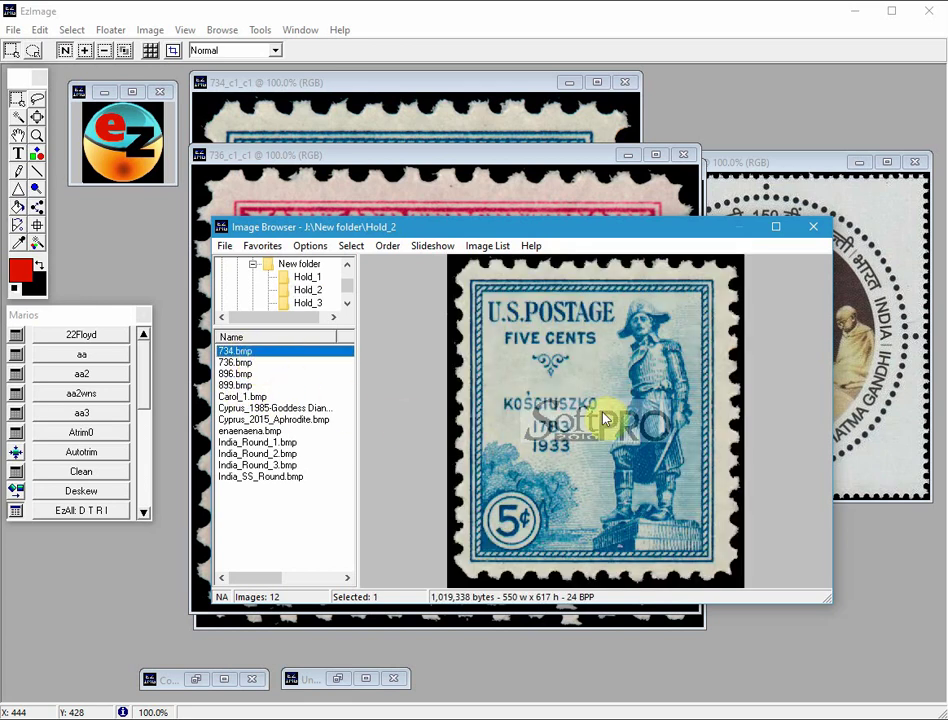
left_click(238, 363)
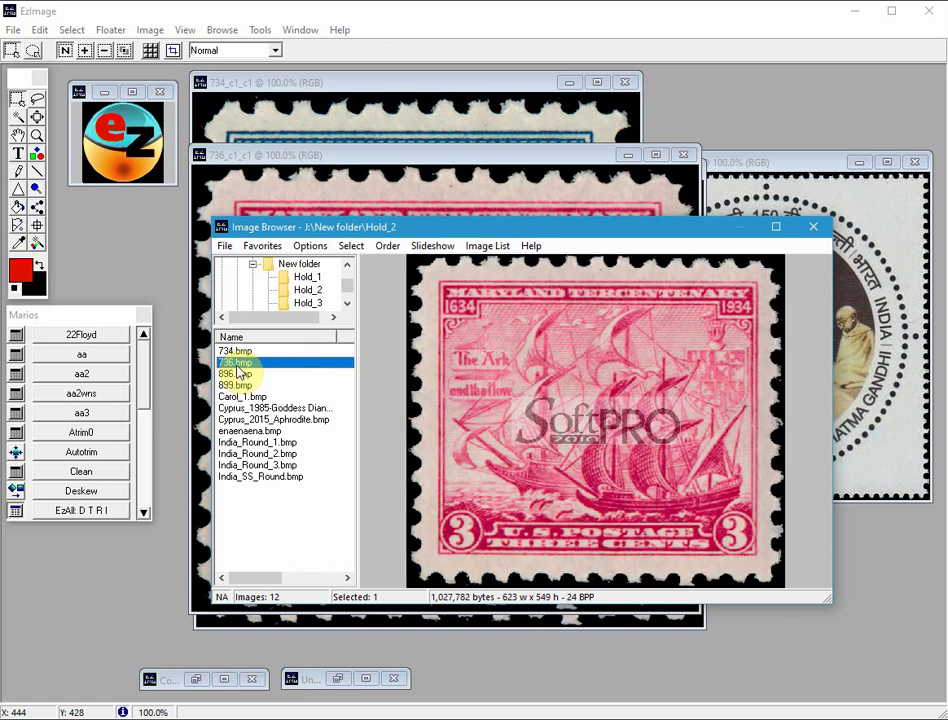
left_click(238, 374)
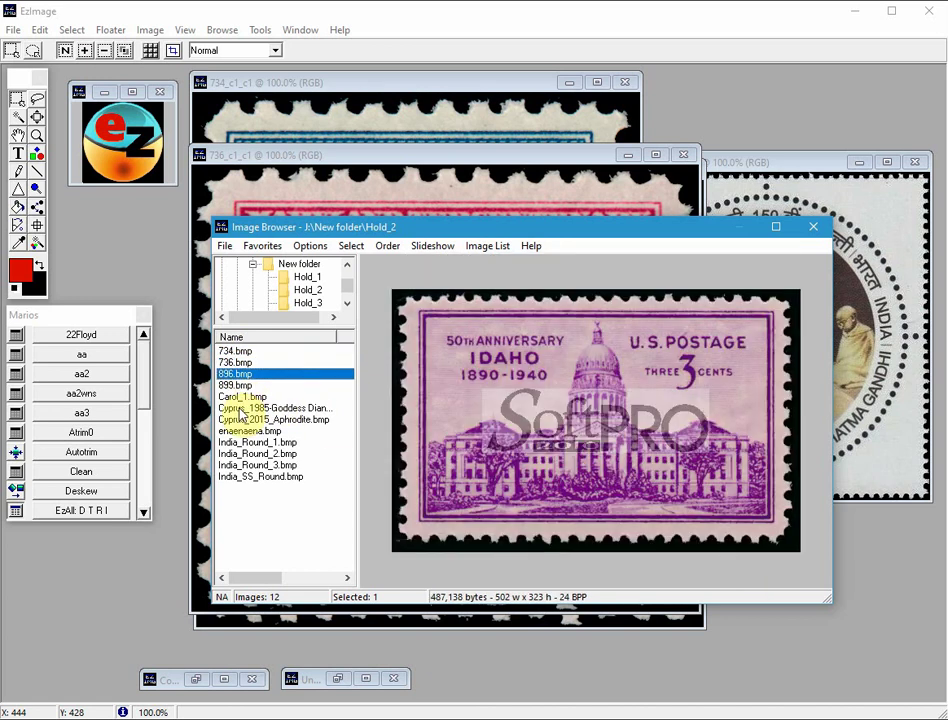
left_click(243, 397)
left_click(264, 466)
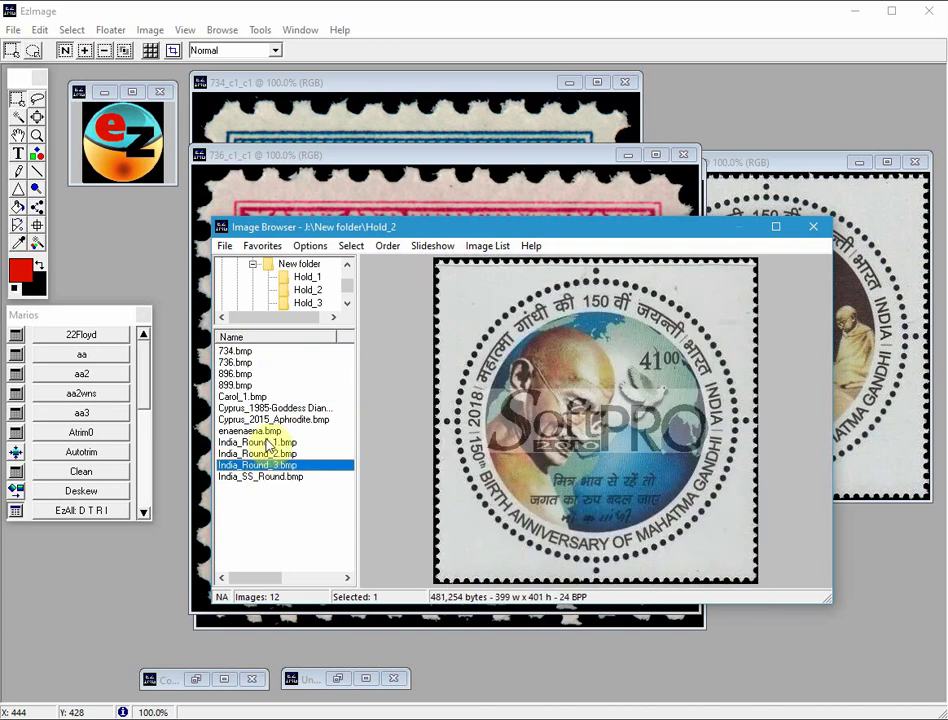
left_click(250, 431)
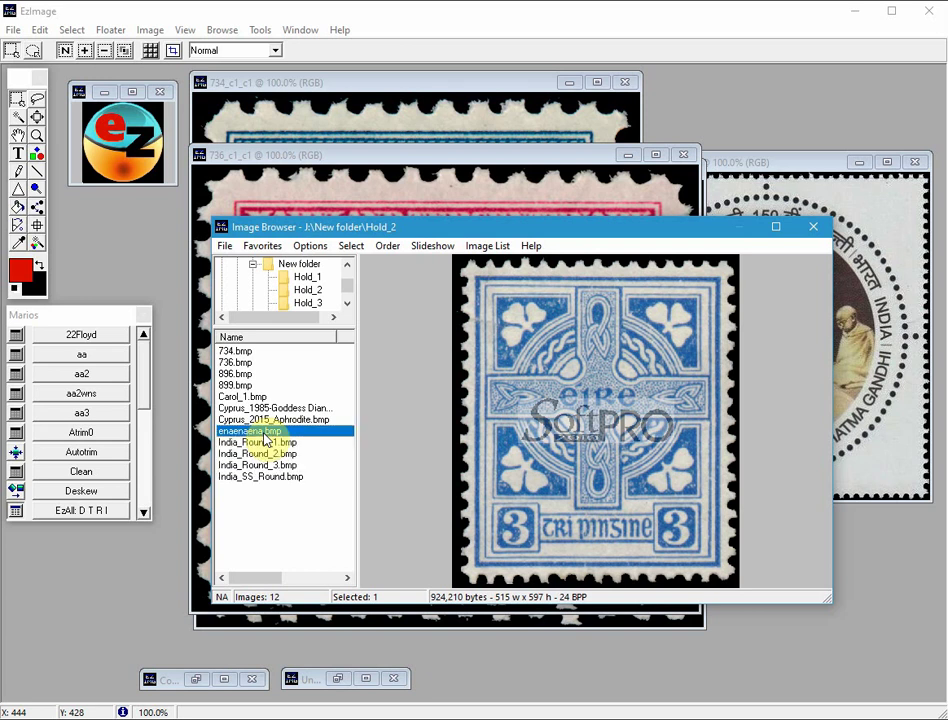
- Select all 12 watermarked files in Hold_2, send them to the Recycle Bin, and close the browser
key("ctrl+a")
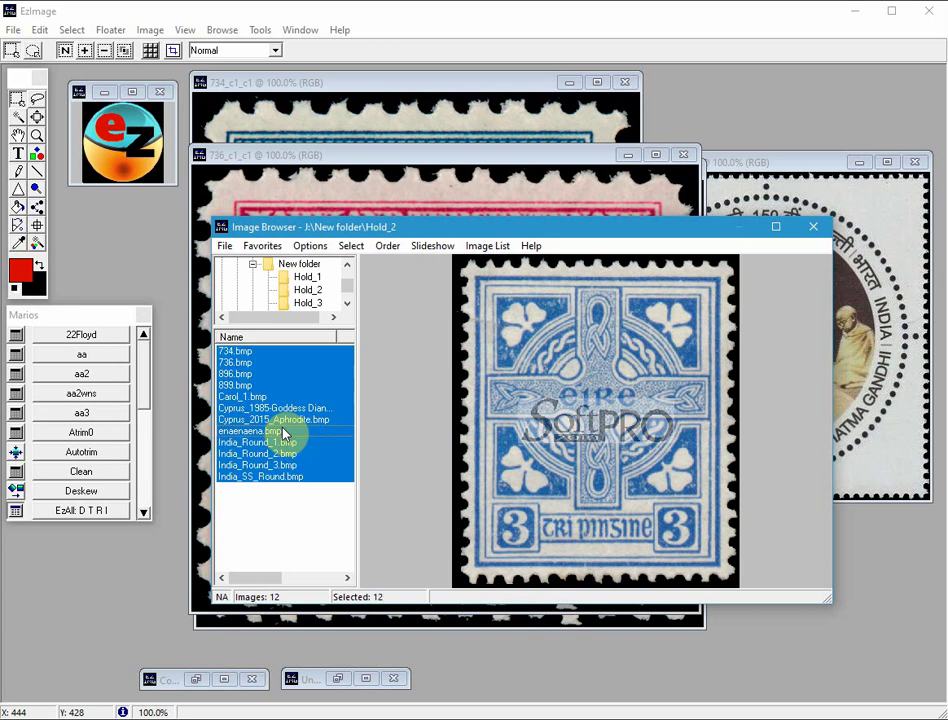
key("Delete")
left_click(529, 447)
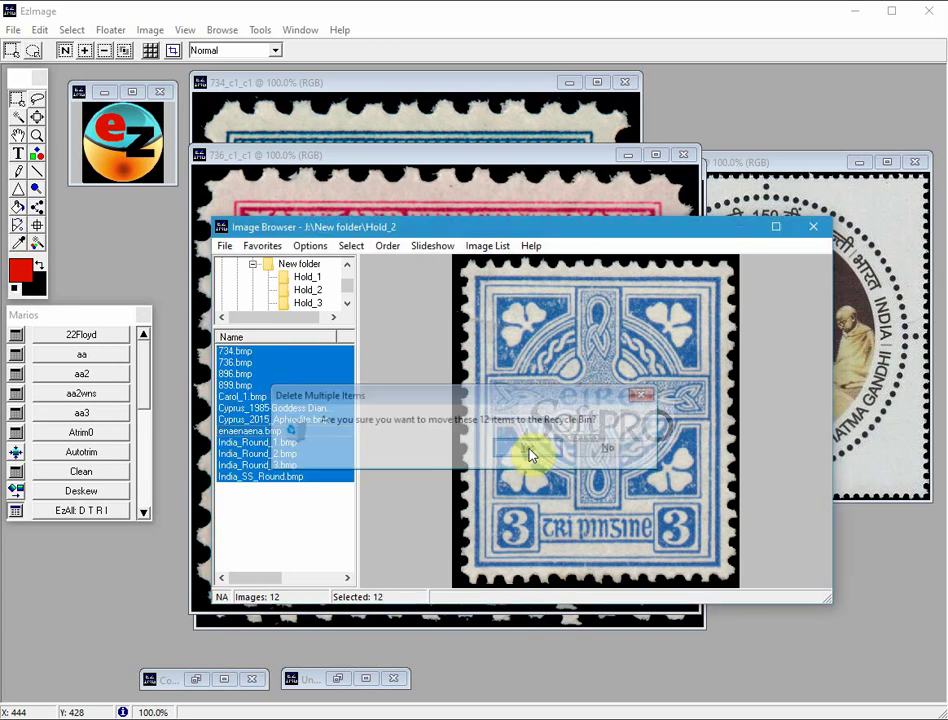
left_click(814, 232)
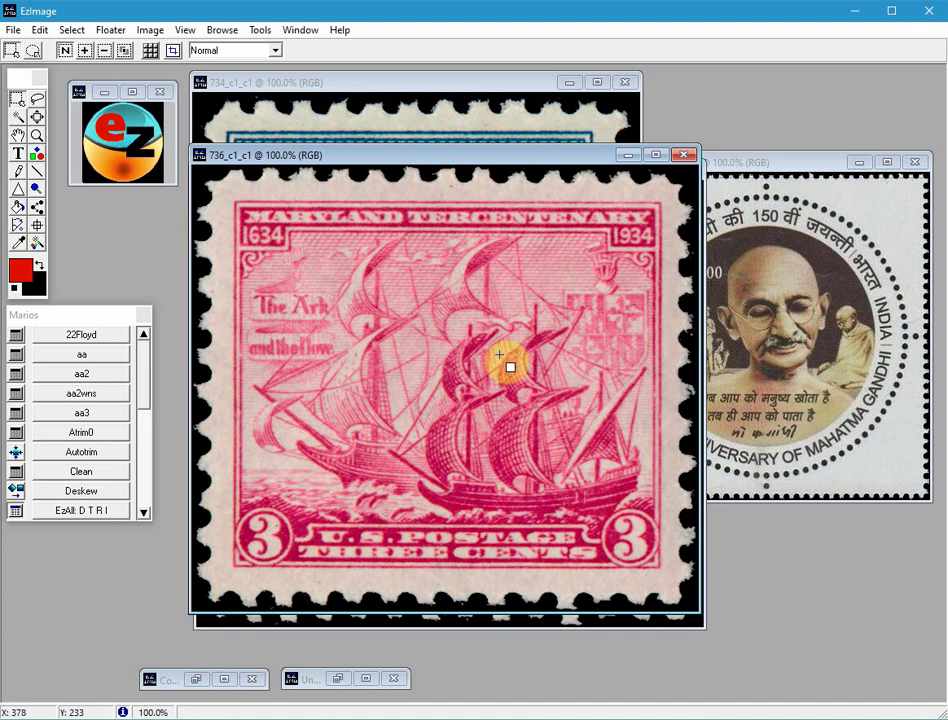
- In the File Conversion Tool's overlay settings, keep the overlay type as Image Overlay
left_click(262, 31)
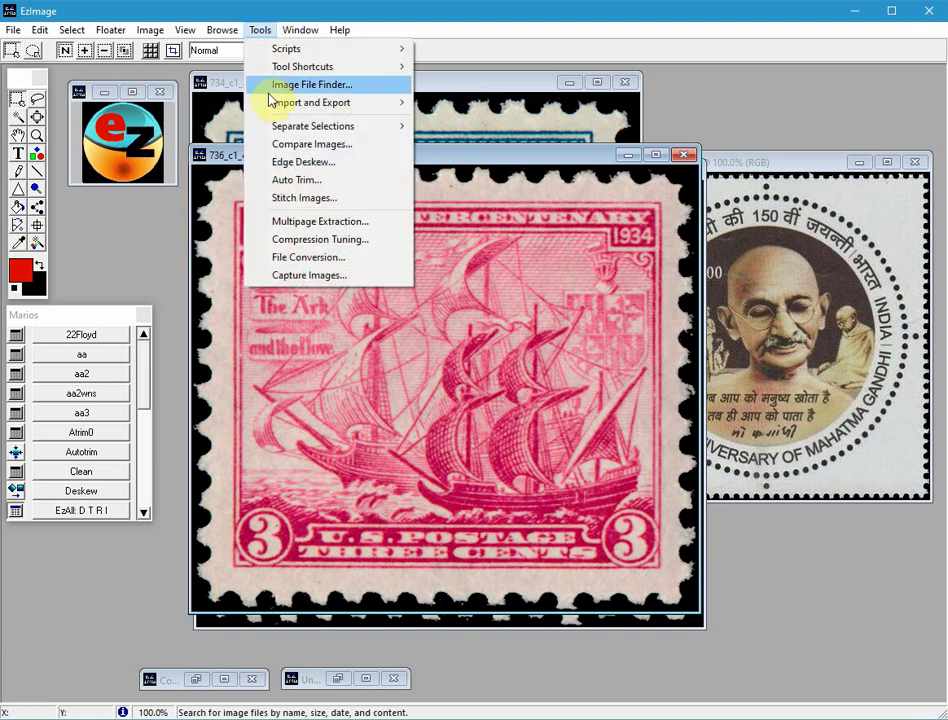
left_click(307, 257)
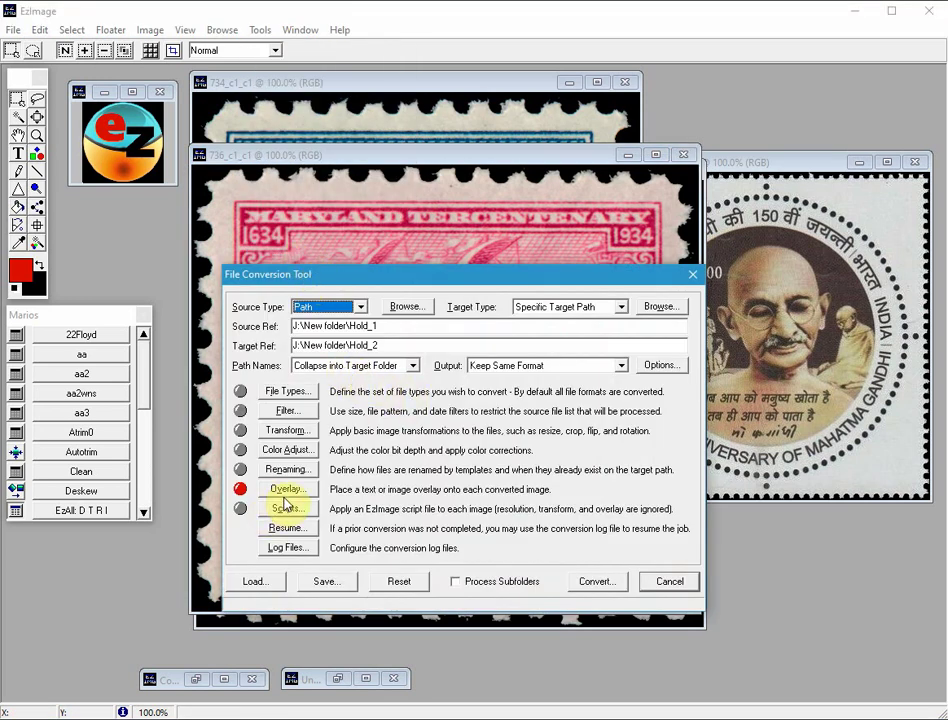
left_click(288, 489)
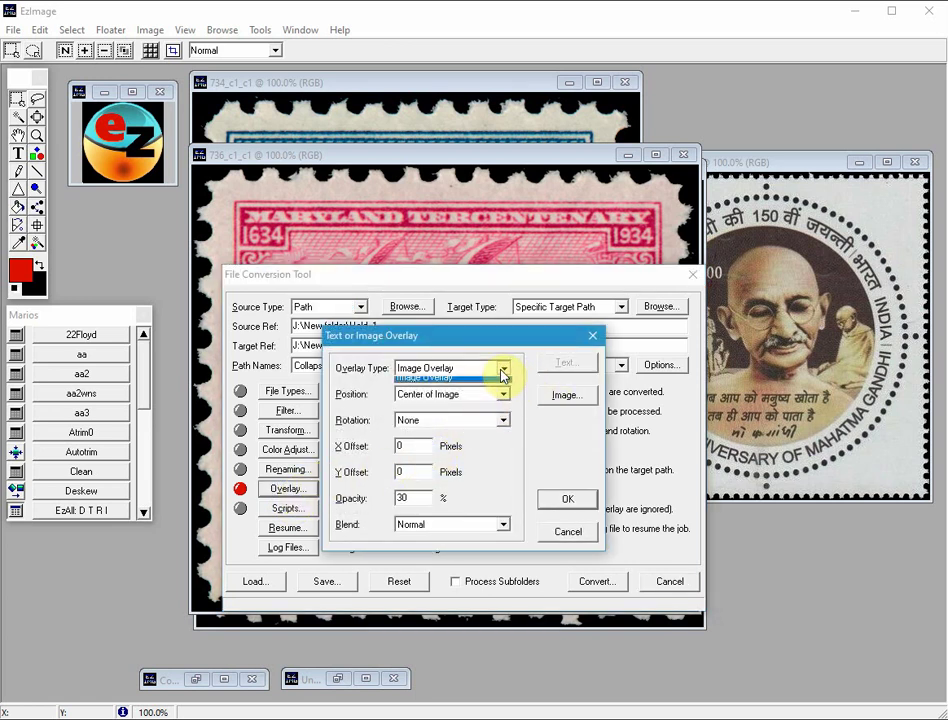
left_click(502, 370)
left_click(457, 406)
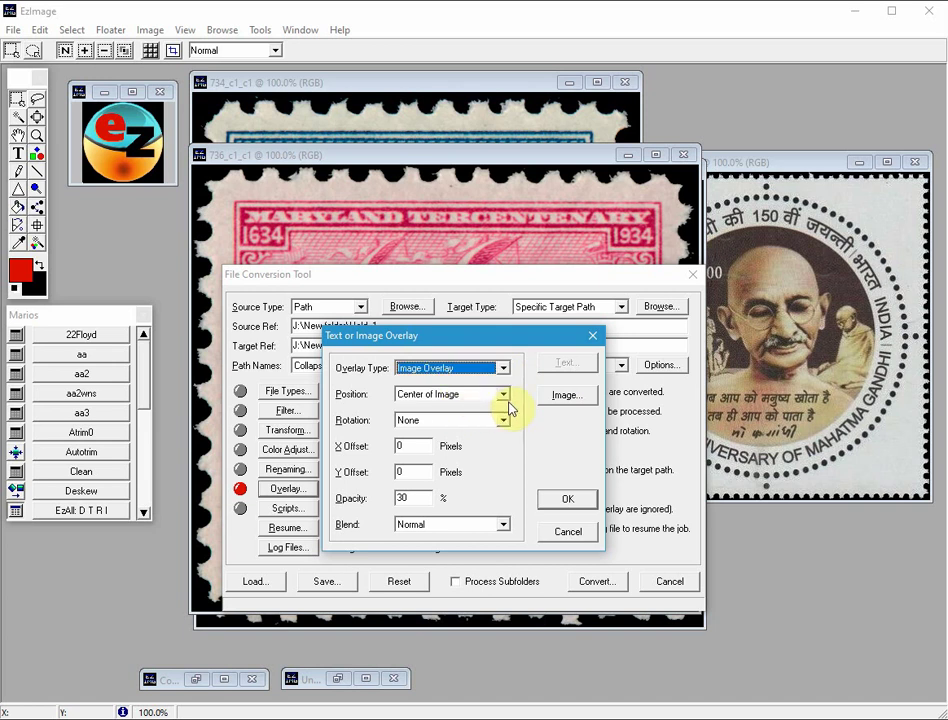
- Use floater EZS_Ball_Logo.flt as the overlay image, with Upper Left Pixel transparency
left_click(558, 397)
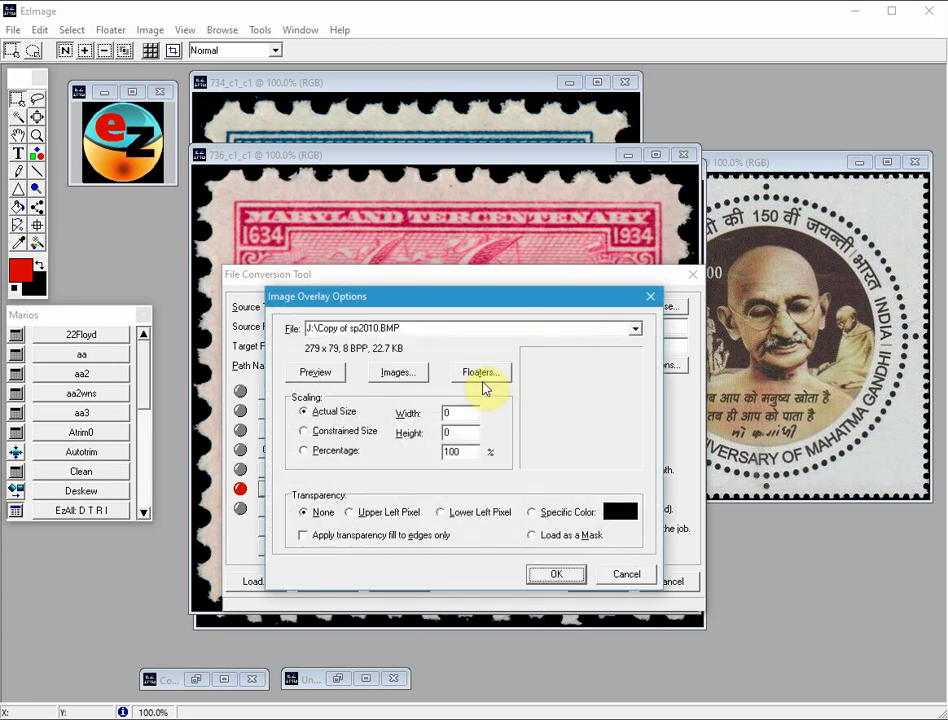
left_click(481, 374)
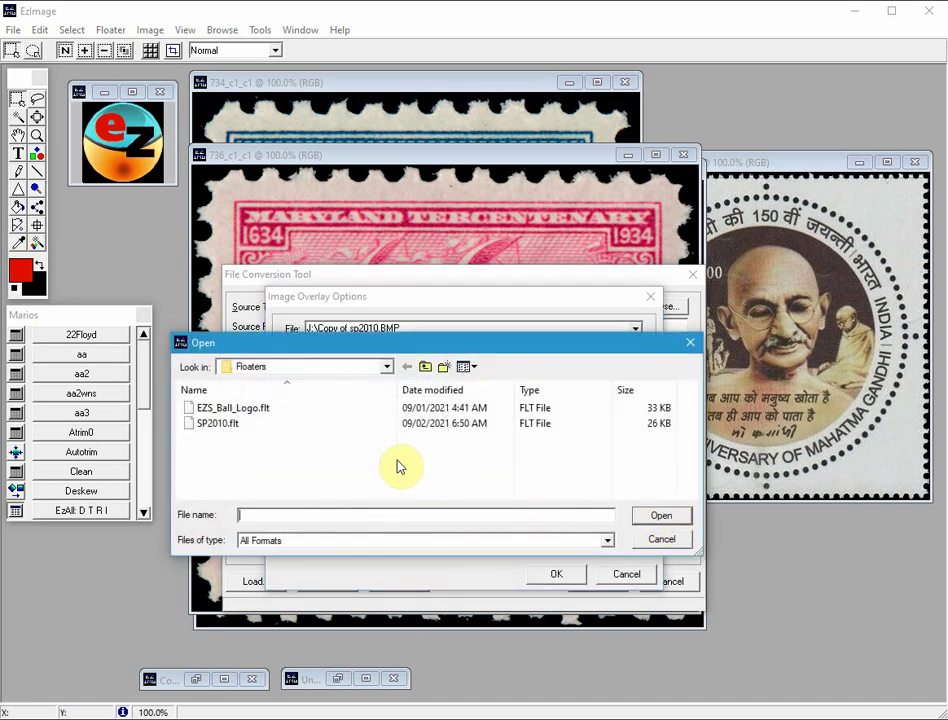
left_click(237, 408)
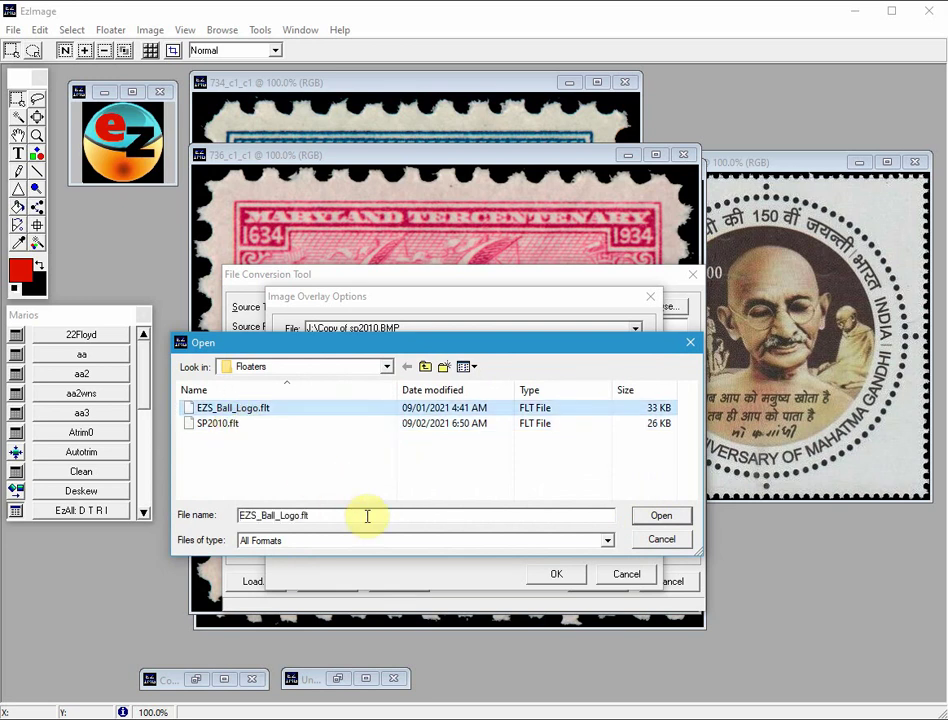
left_click(648, 527)
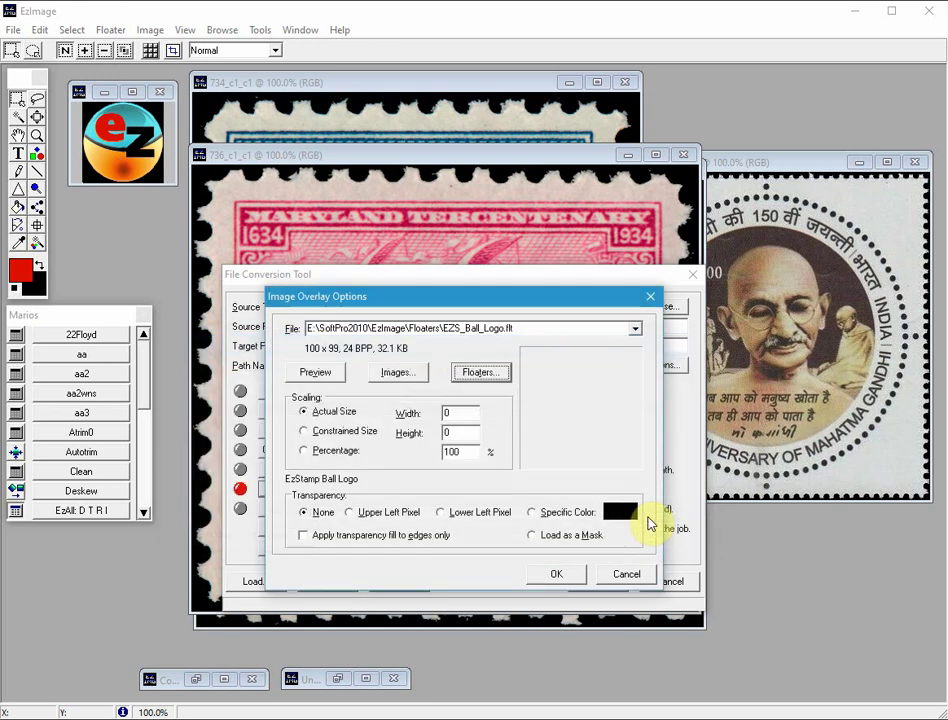
left_click(362, 514)
left_click(553, 575)
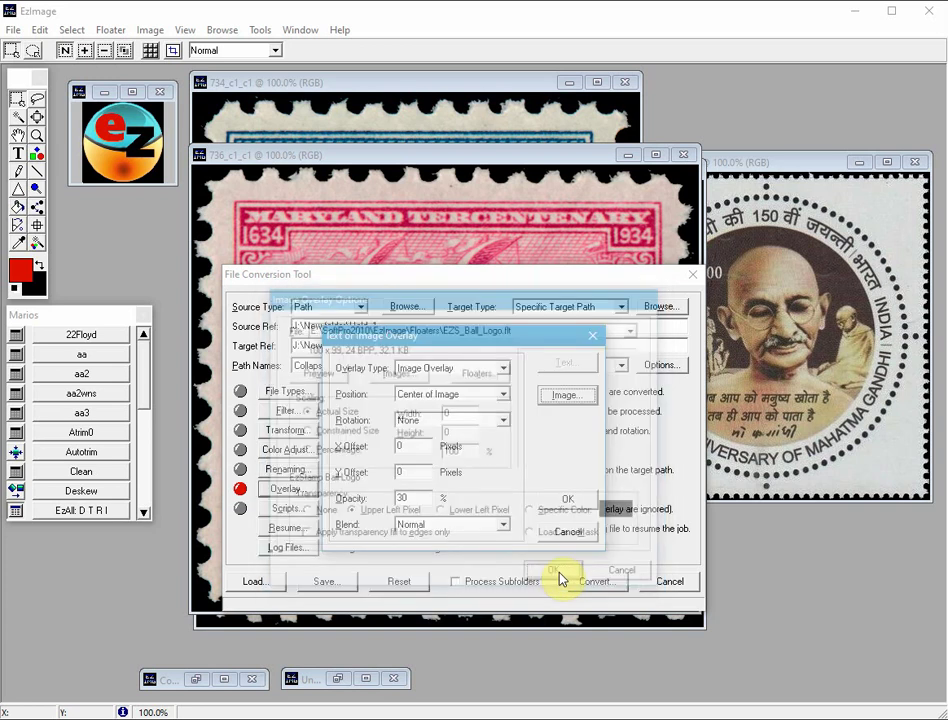
left_click(567, 500)
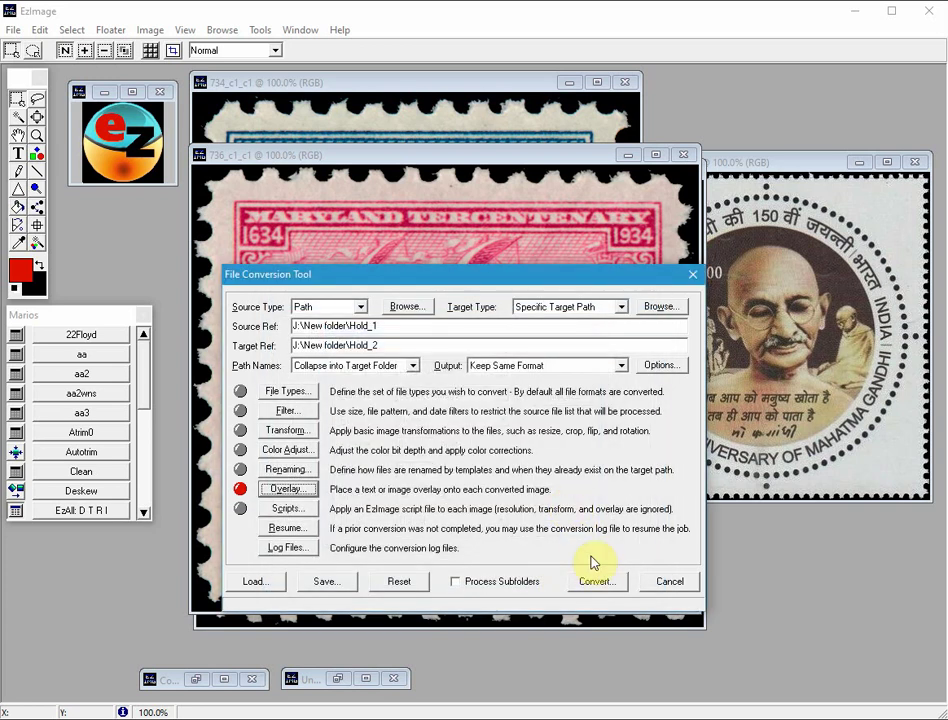
- Run the batch conversion of all 12 stamps and close the completion report
left_click(597, 582)
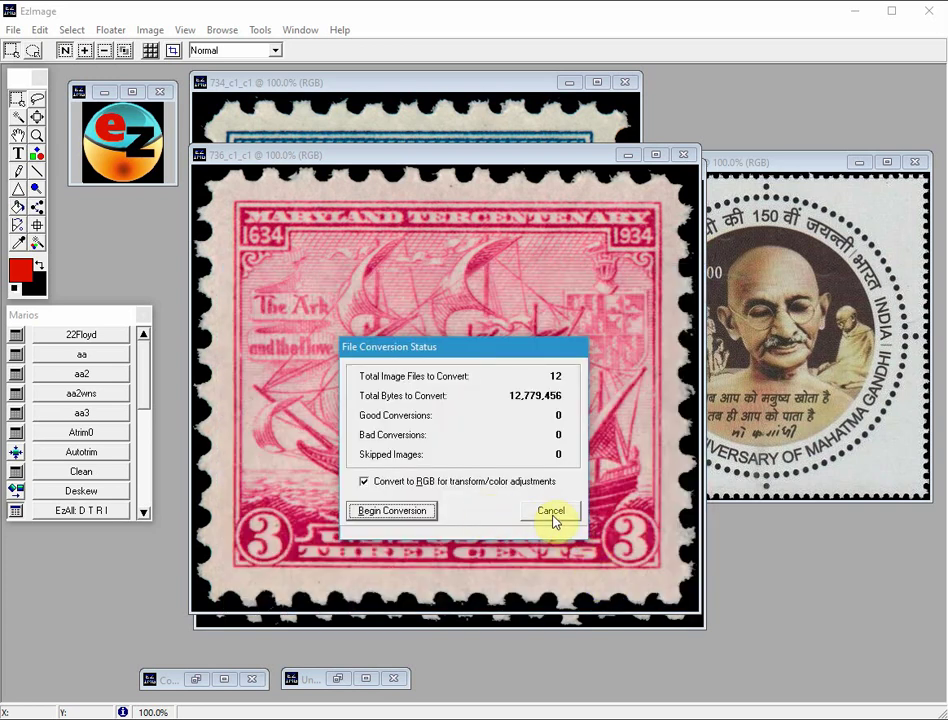
left_click(411, 515)
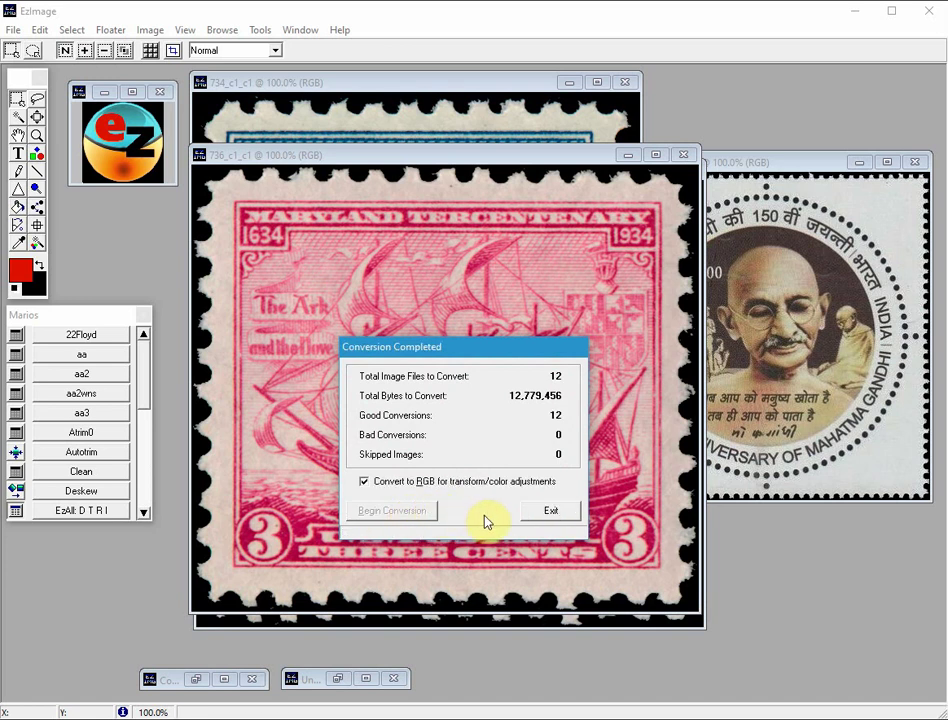
left_click(556, 513)
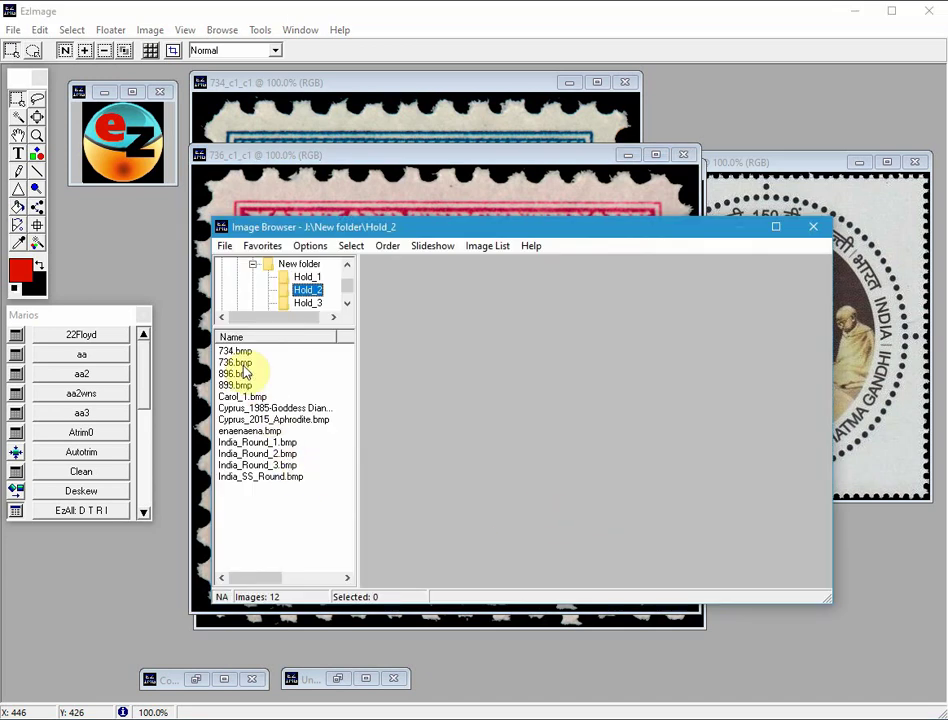
- Preview the converted 736, 734, Irish éire, round Gandhi and Cyprus coin stamps
left_click(236, 362)
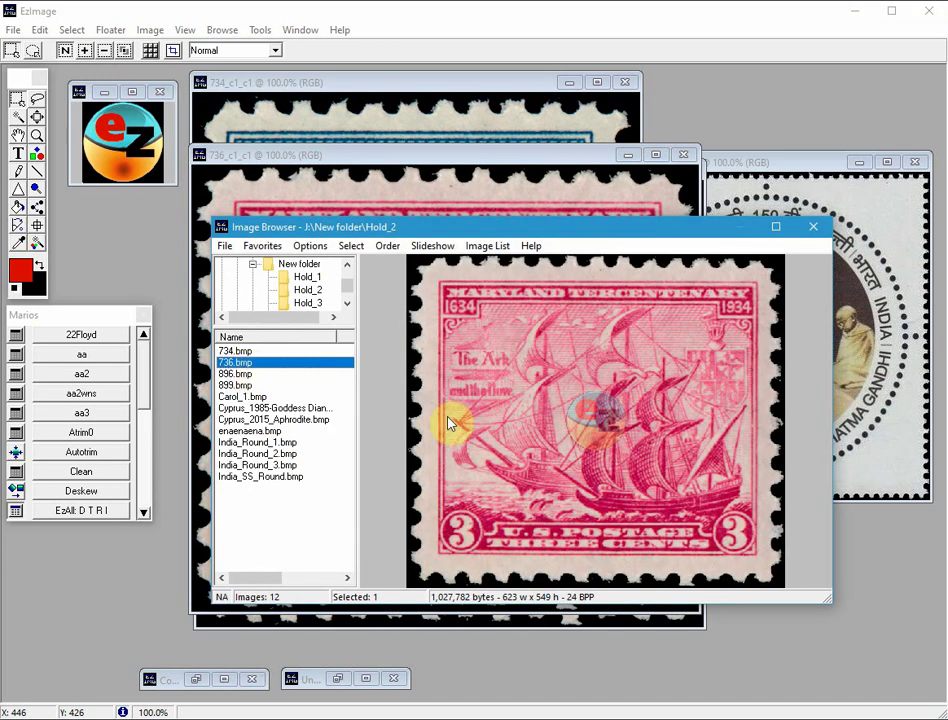
key("Up")
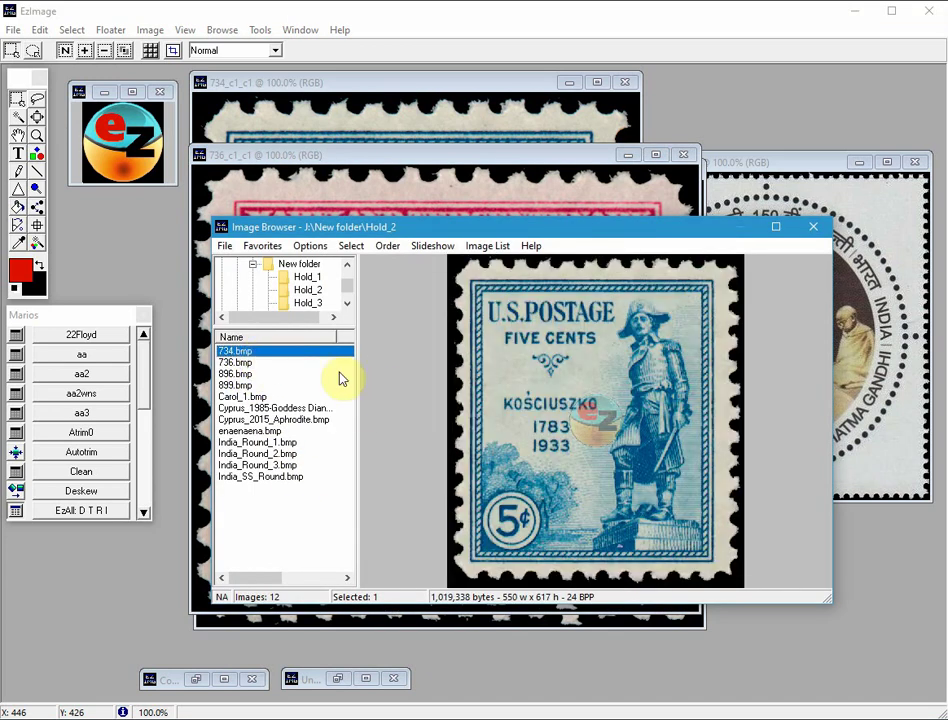
left_click(288, 431)
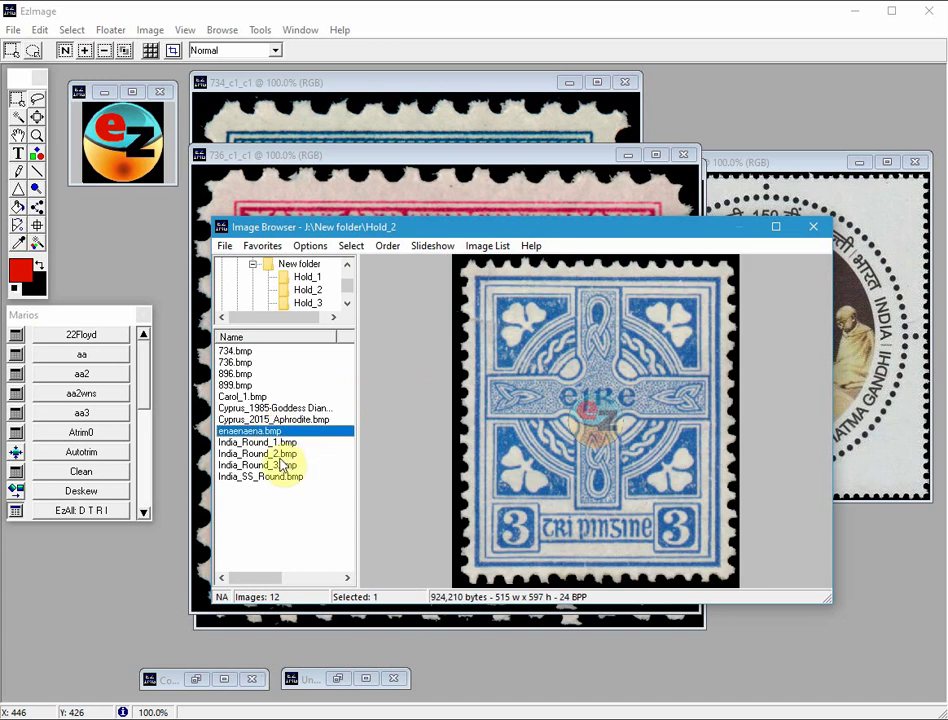
left_click(289, 453)
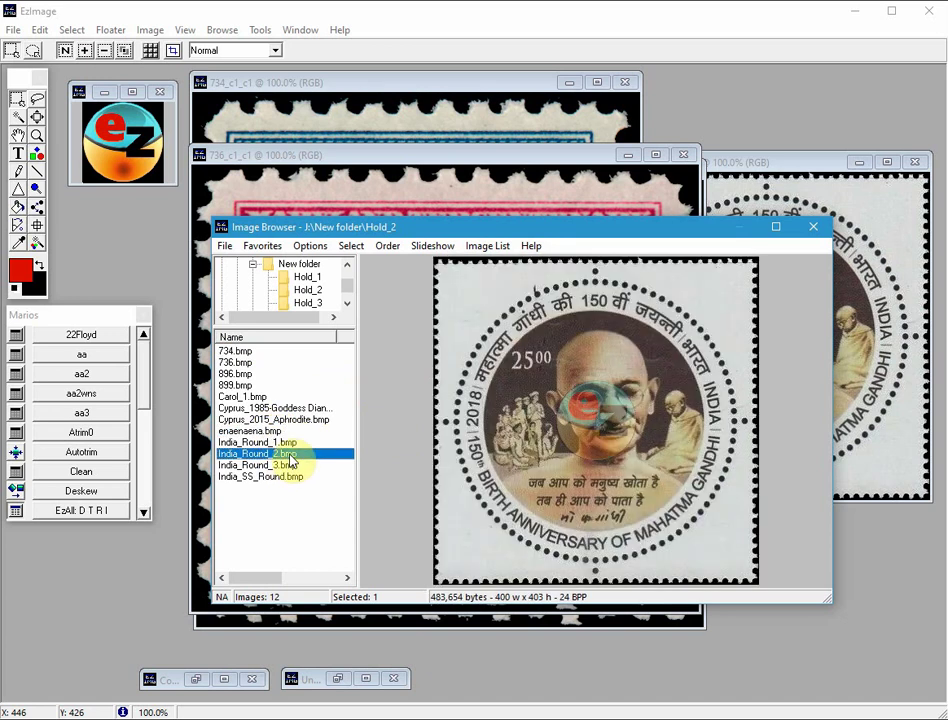
left_click(289, 421)
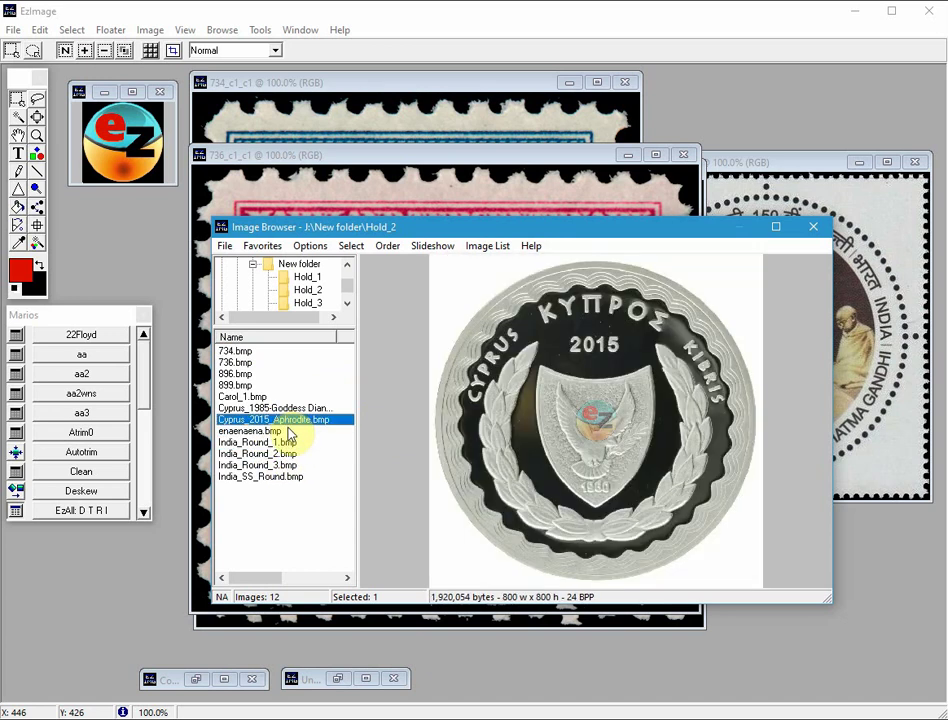
- Delete all 12 files from Hold_2, close the browser, and reopen it with Ctrl+B
key("ctrl+a")
key("Delete")
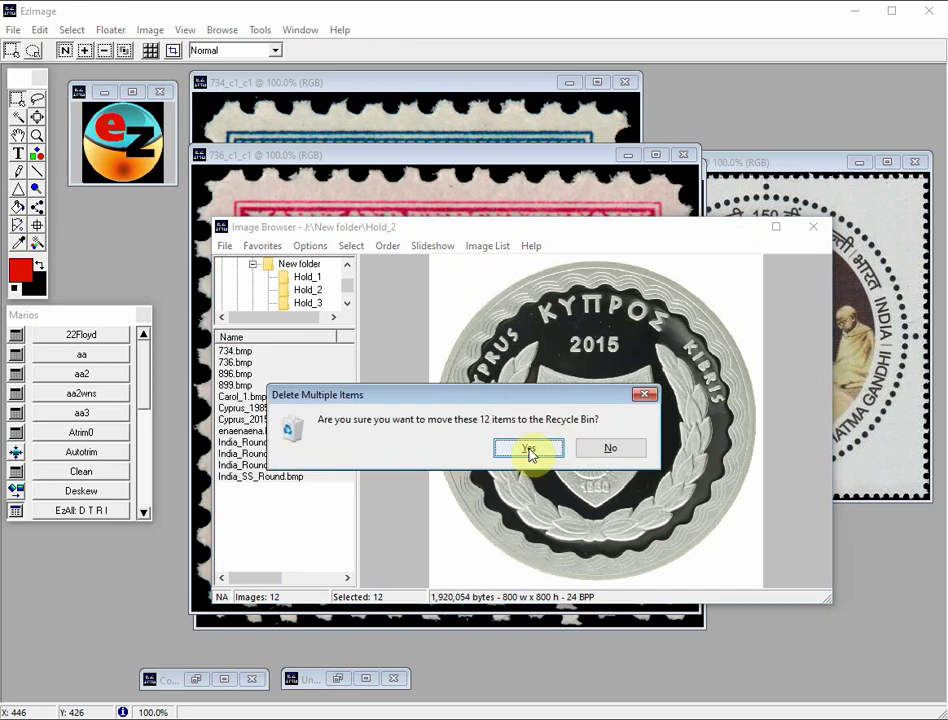
left_click(529, 451)
left_click(814, 231)
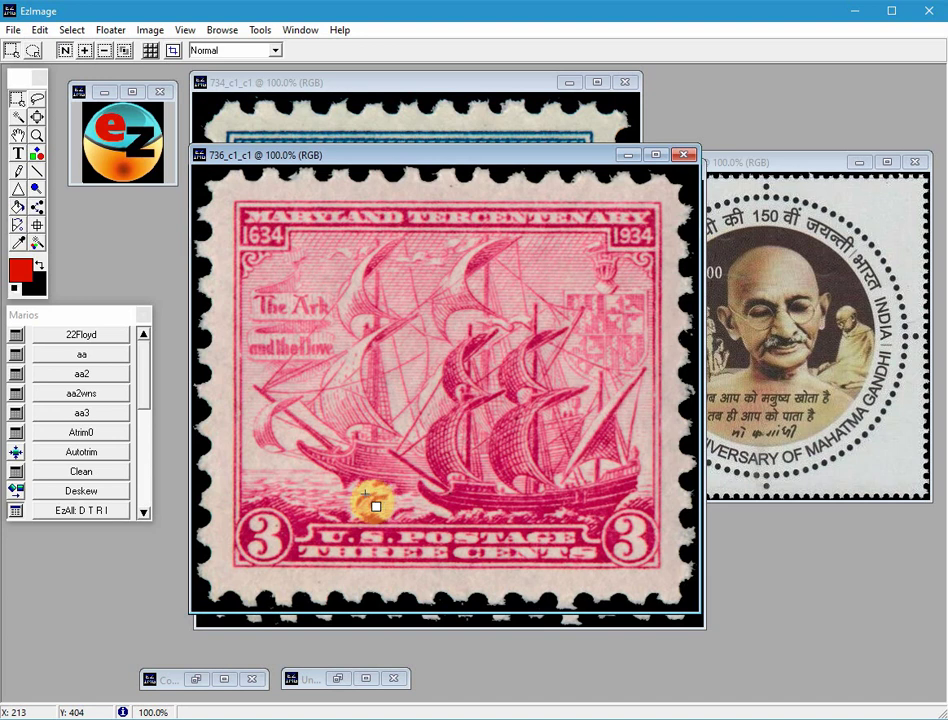
key("ctrl+b")
- Show the Hold_3 folder and preview stamps 937, 945, 959 and 970
left_click(310, 303)
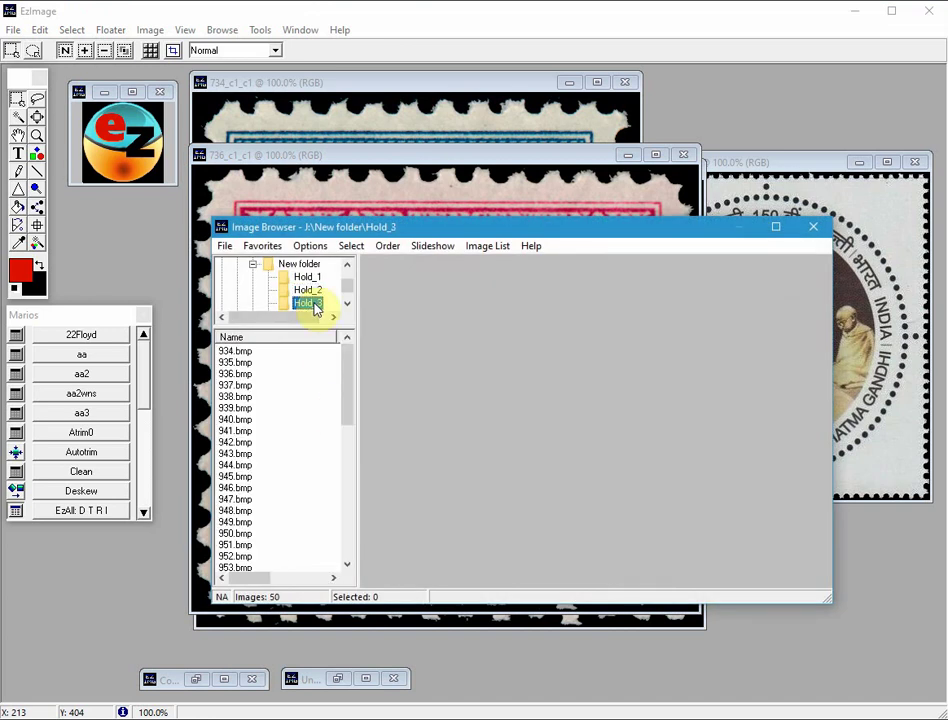
left_click(240, 385)
left_click(252, 477)
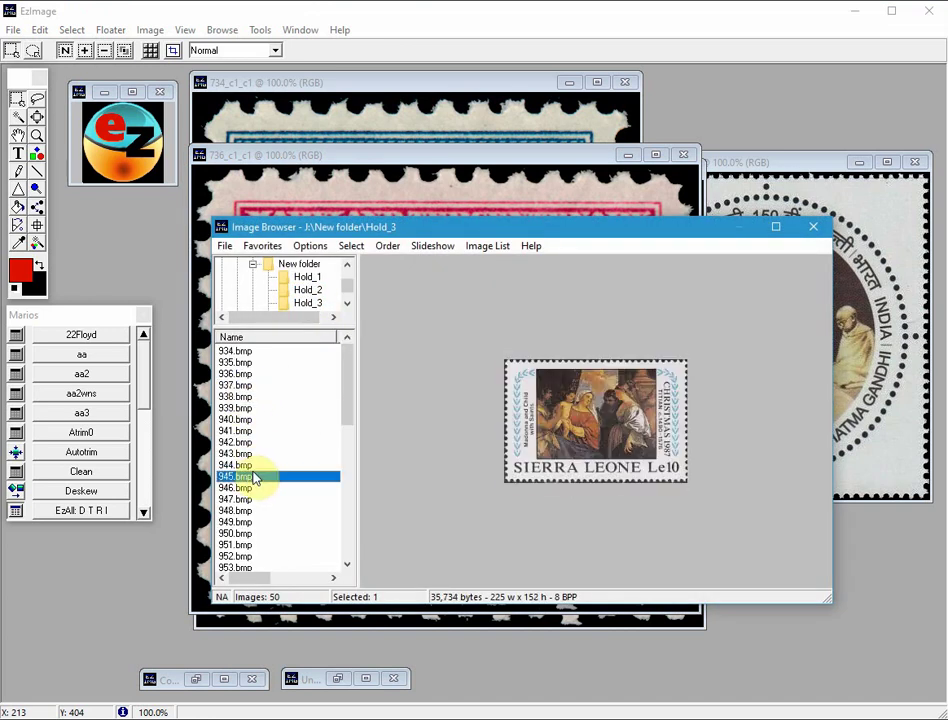
scroll(252, 477, "down", 5)
left_click(250, 457)
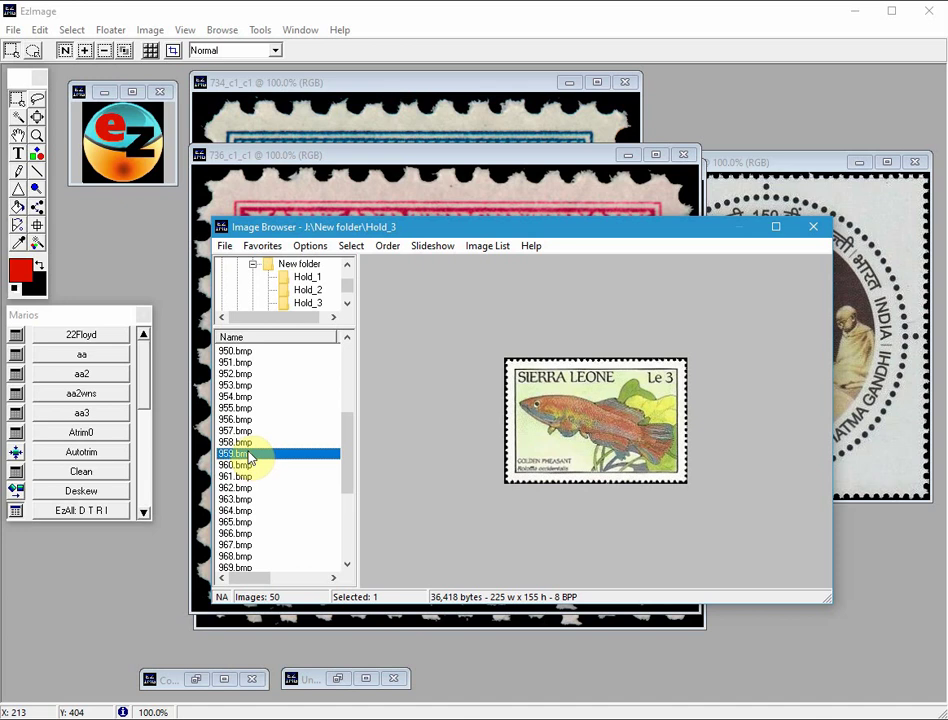
scroll(250, 457, "up", 5)
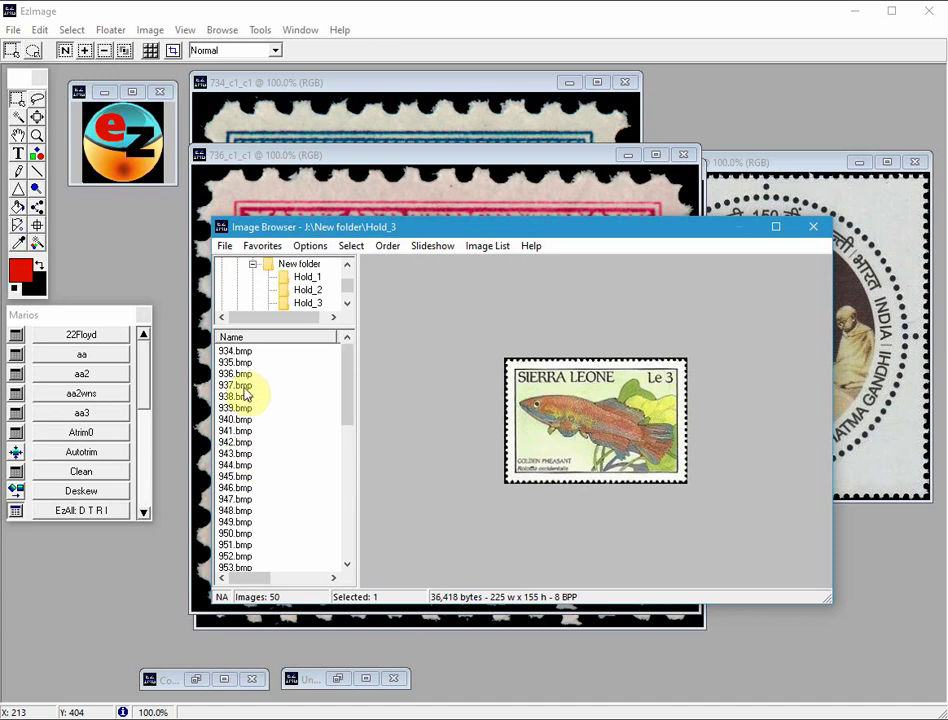
scroll(252, 414, "down", 10)
left_click(240, 408)
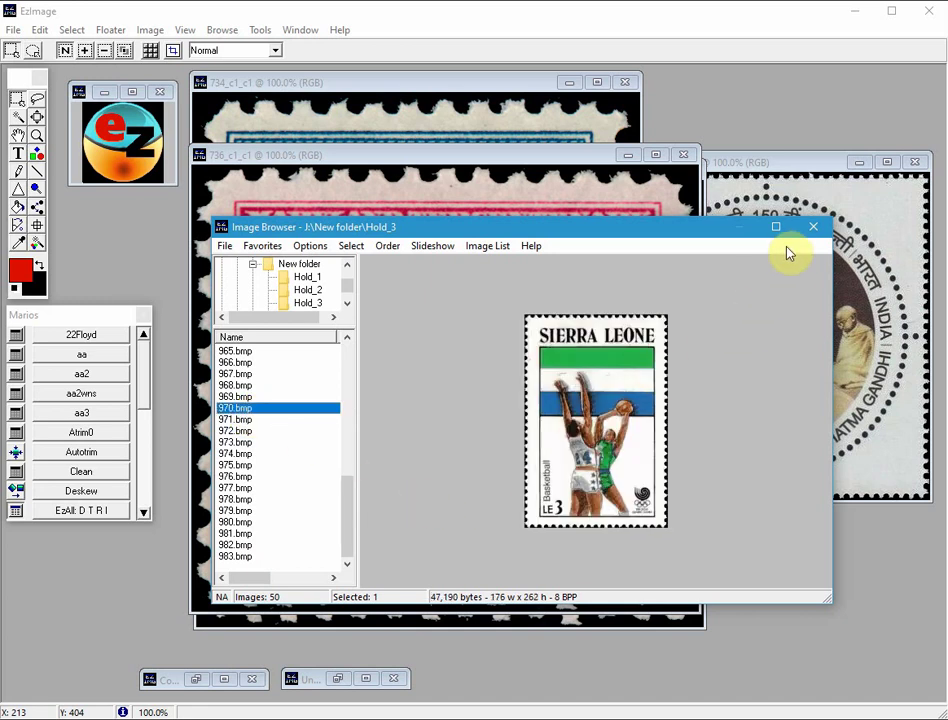
- In the File Conversion Tool, set the source folder to Hold_3 and the target to Hold_2
left_click(822, 232)
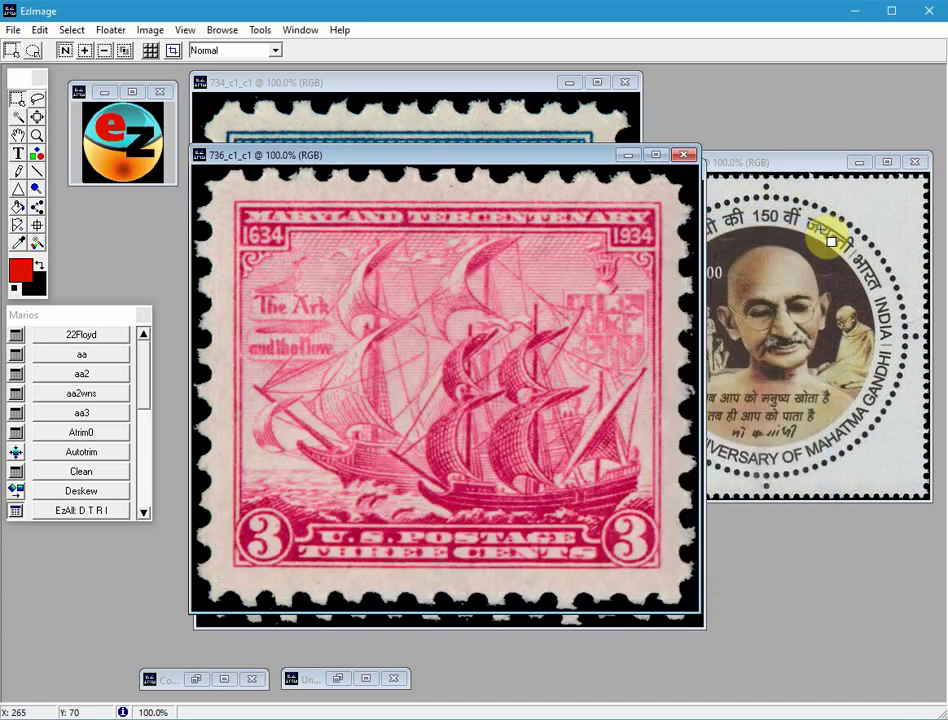
left_click(258, 31)
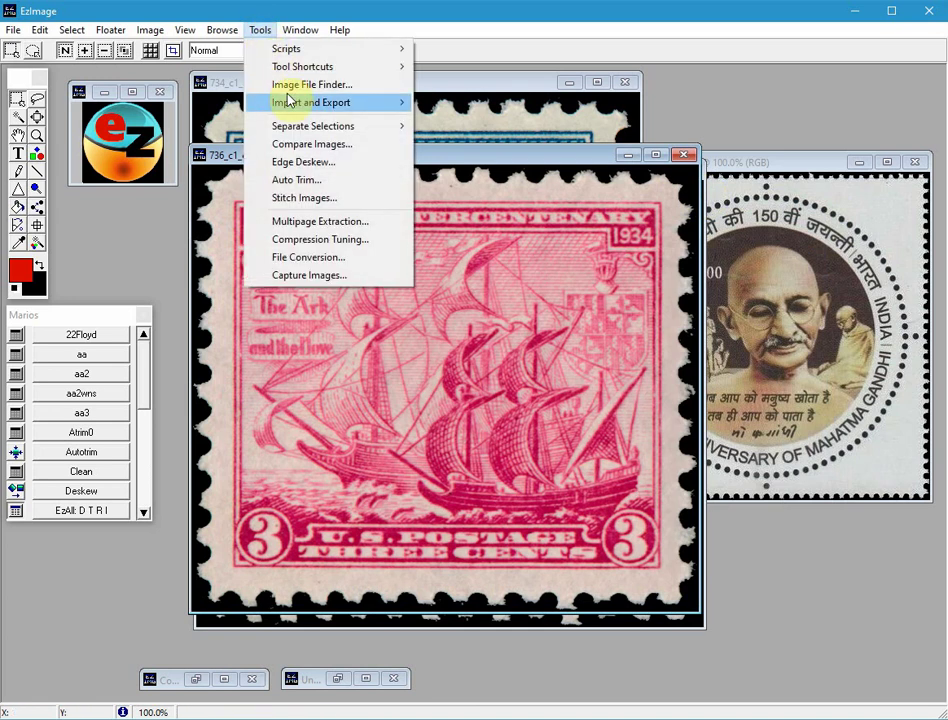
left_click(322, 264)
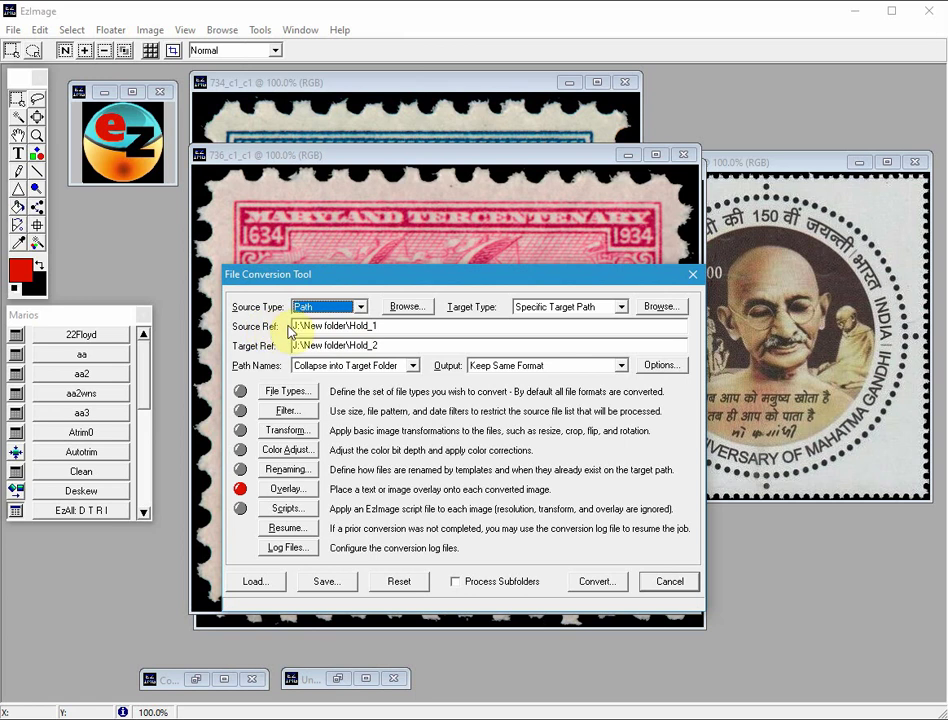
double_click(374, 327)
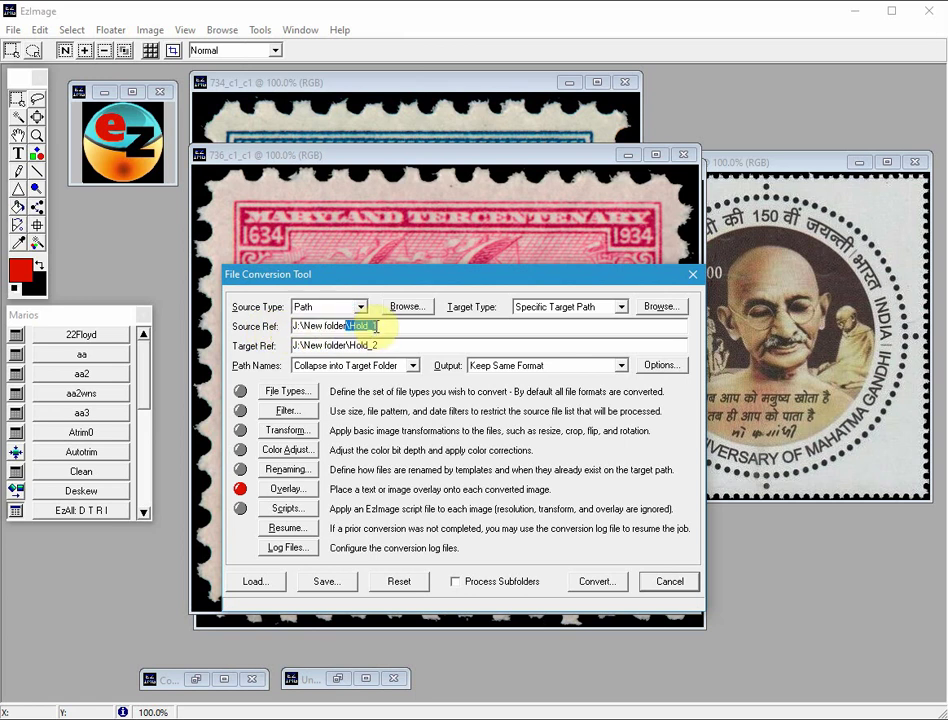
left_click(389, 326)
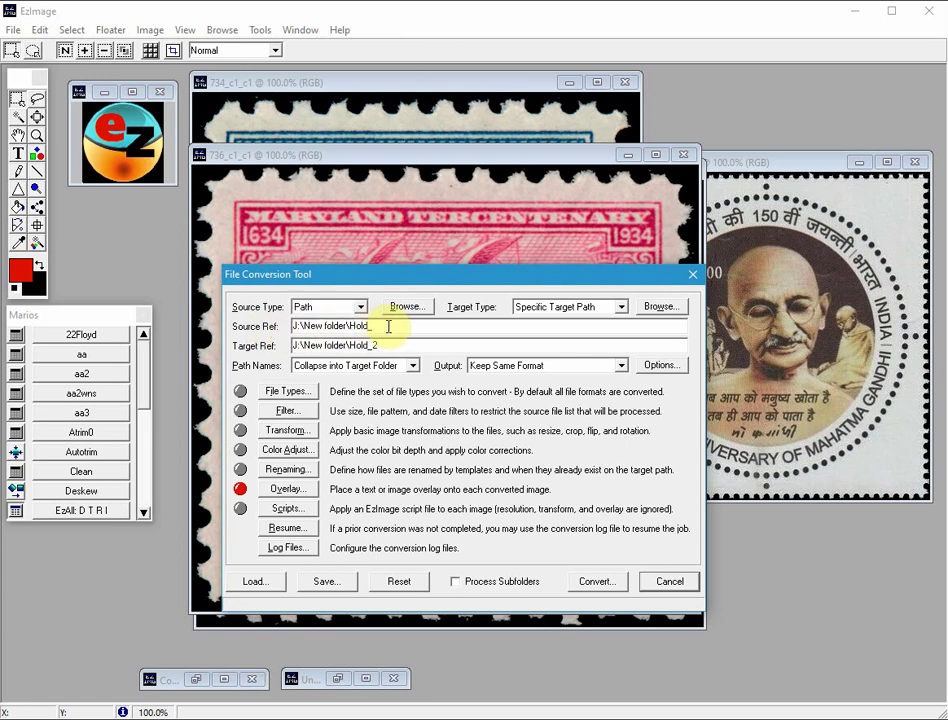
type("3")
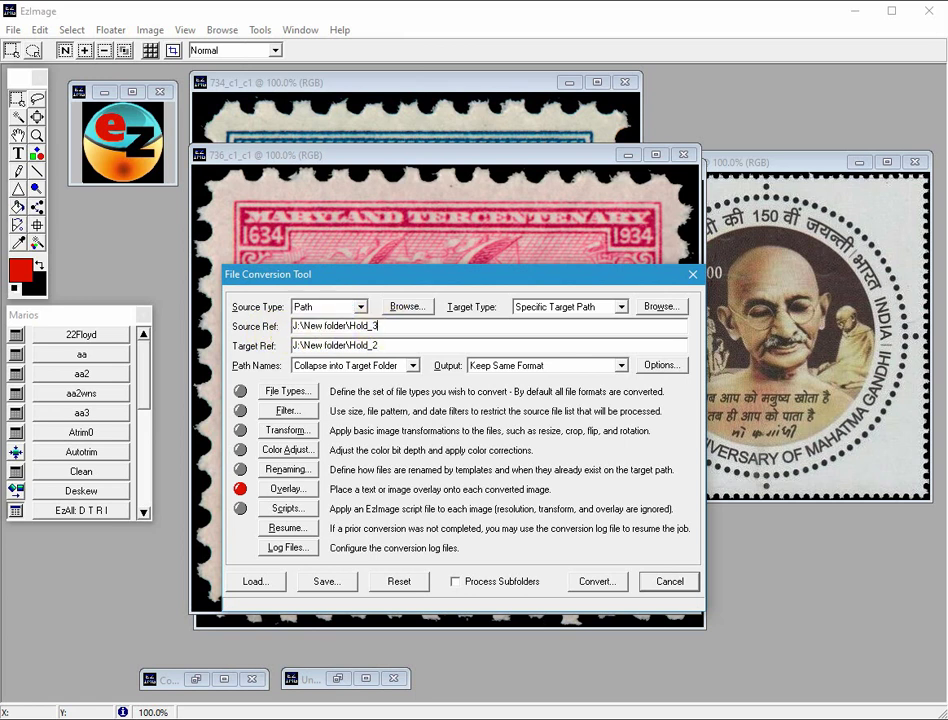
left_click(374, 346)
key("BackSpace")
type("2")
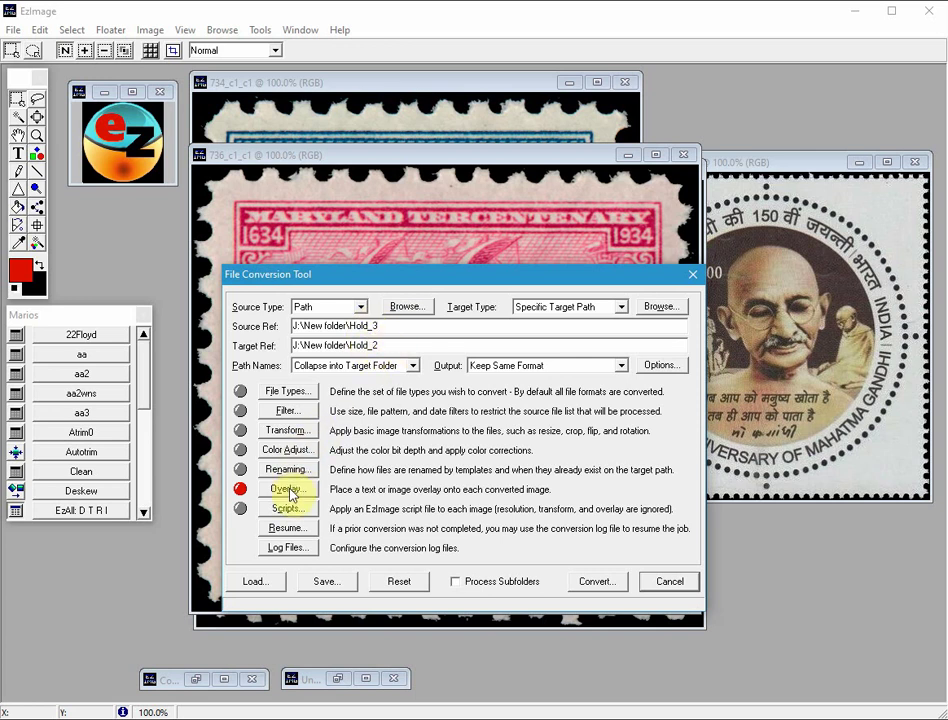
- Set an anti-aliased ezstamp.com Text Overlay for the conversion
left_click(288, 489)
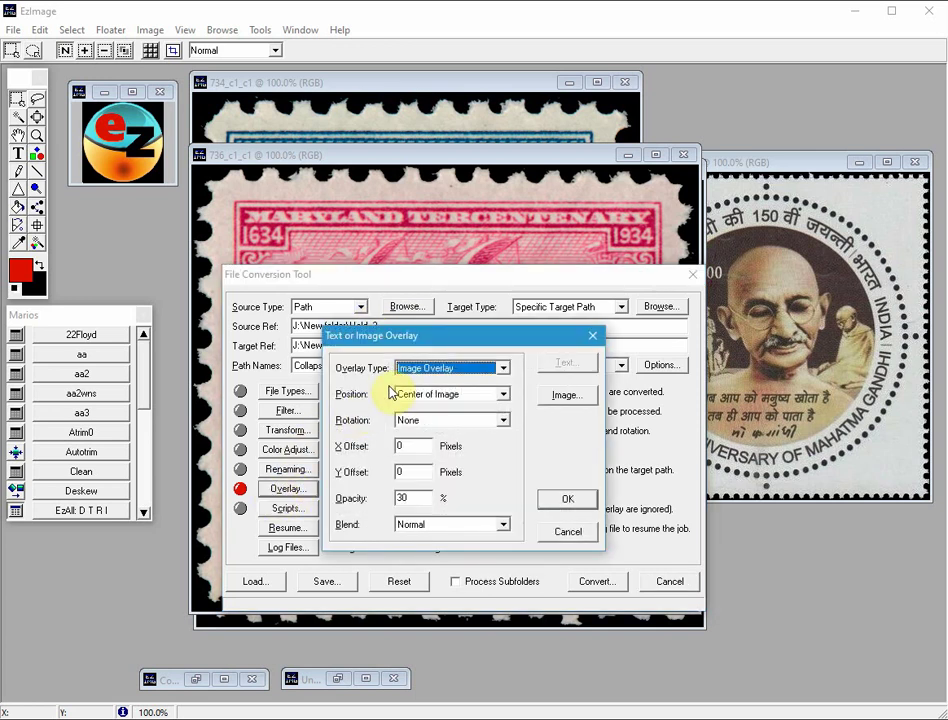
left_click(420, 369)
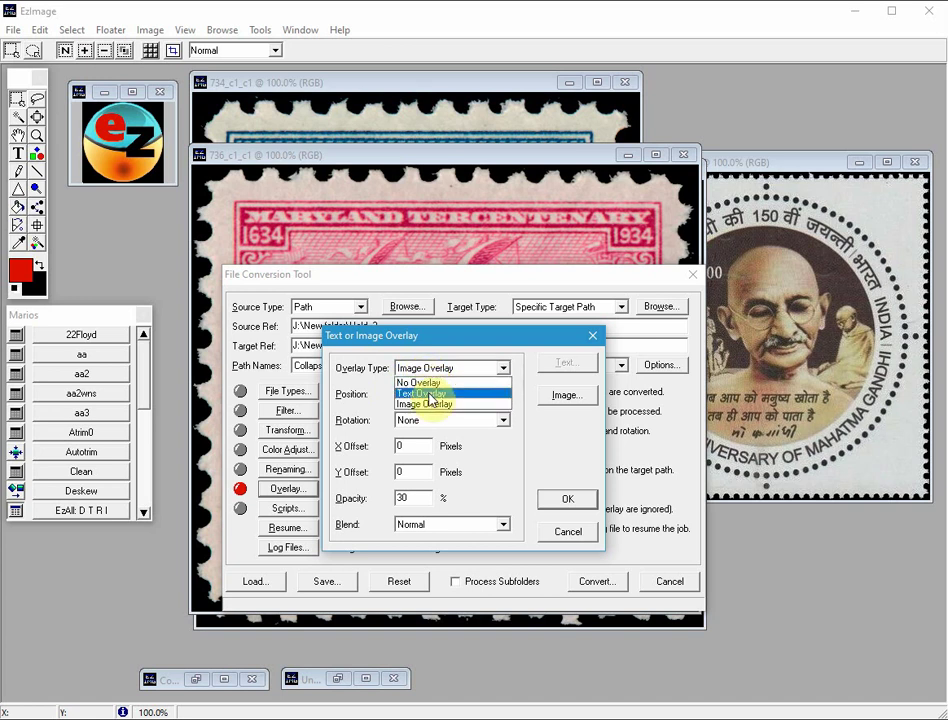
left_click(429, 394)
left_click(565, 364)
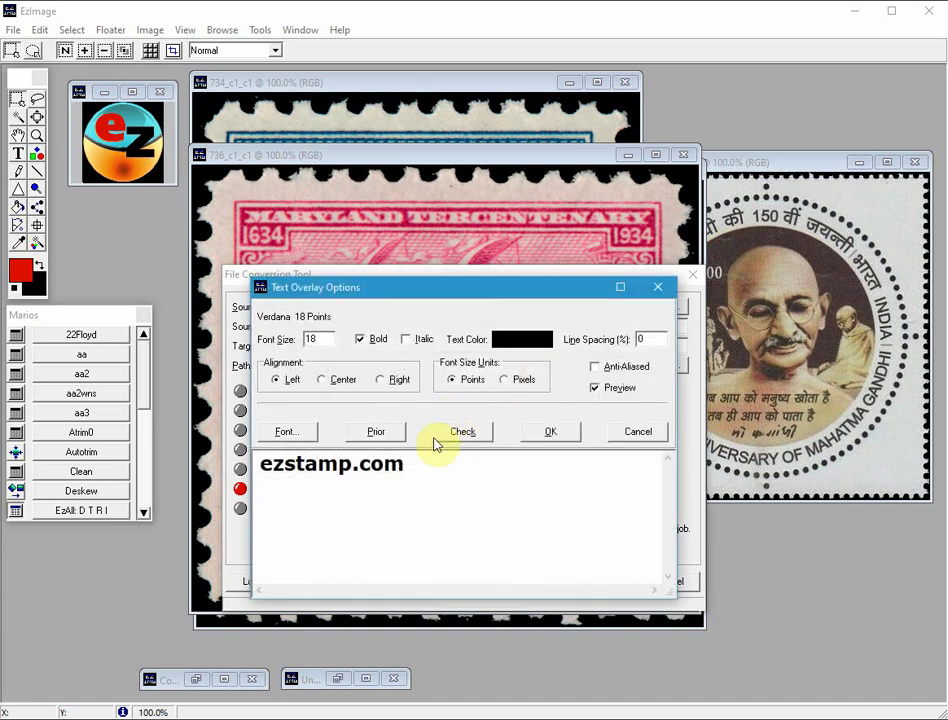
left_click(598, 368)
left_click(565, 432)
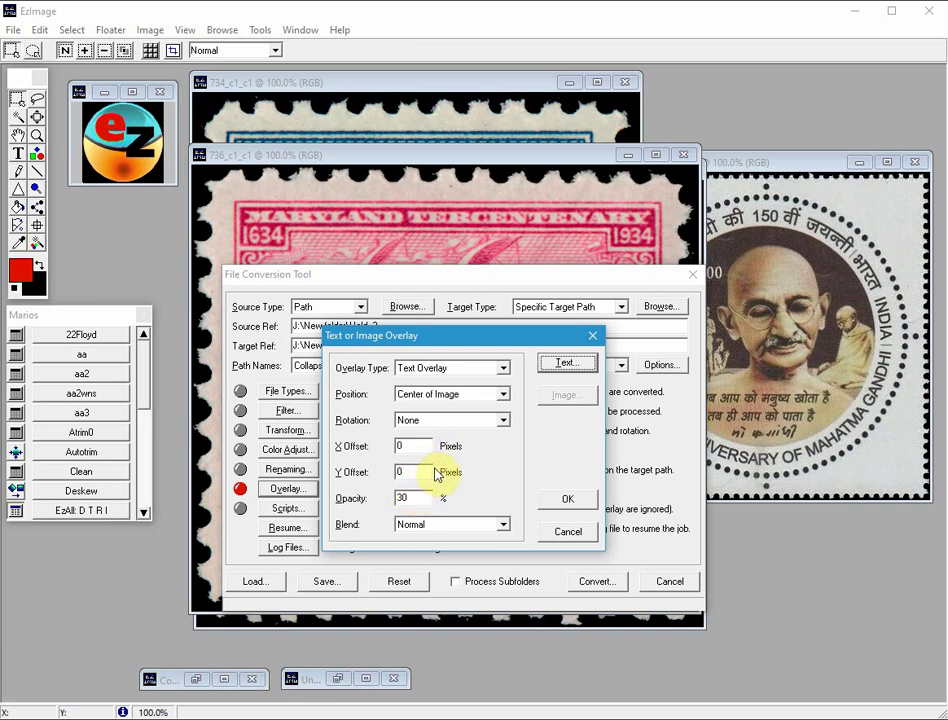
left_click(562, 498)
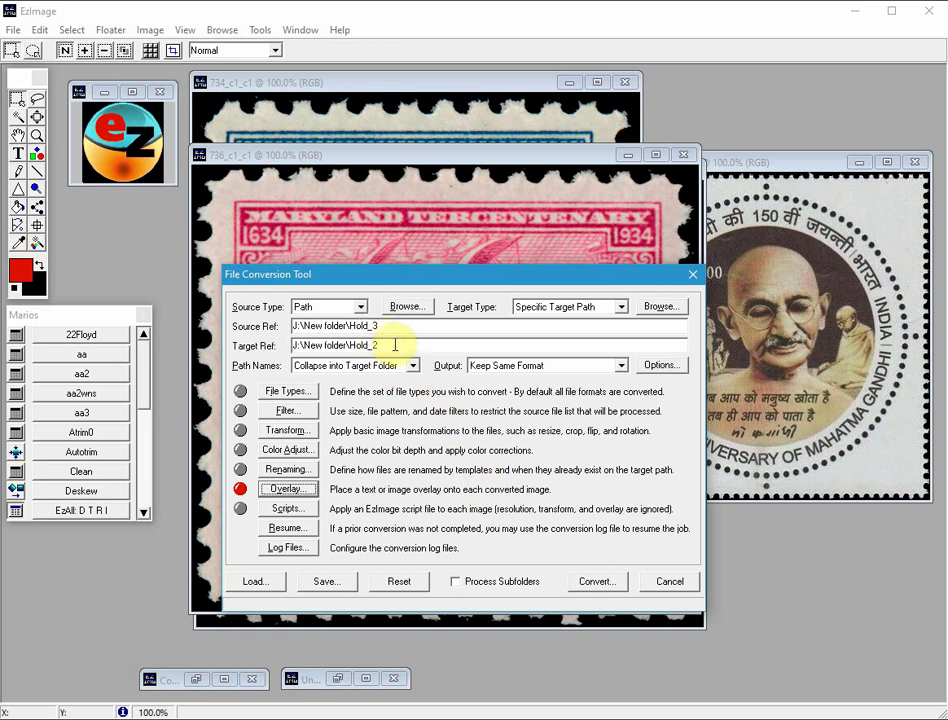
- Convert all 50 Hold_3 stamps into Hold_2 and dismiss the completion summary
left_click(590, 585)
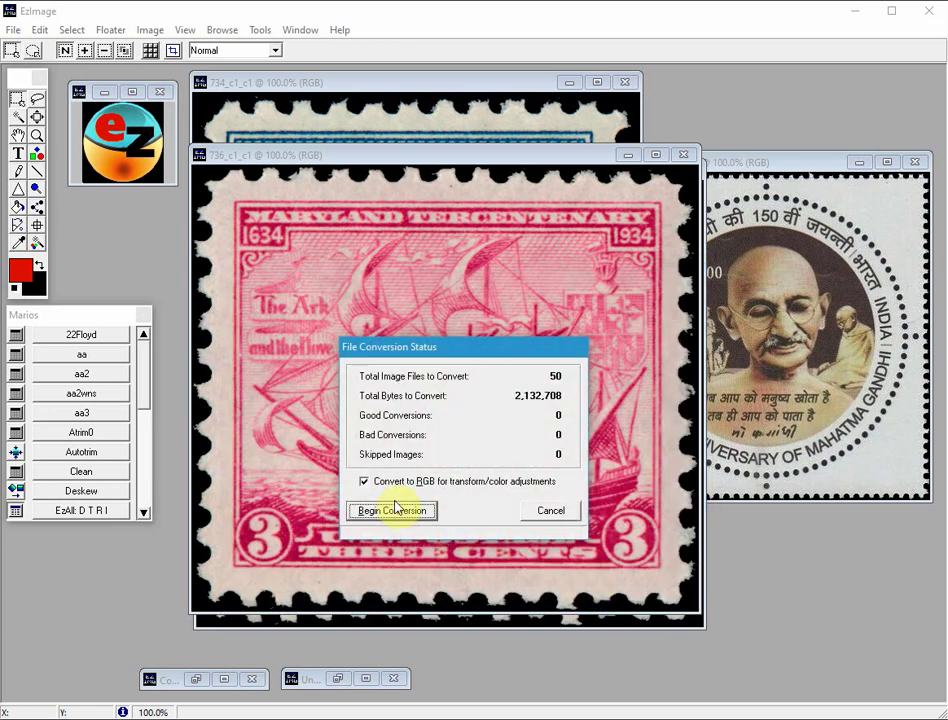
left_click(396, 510)
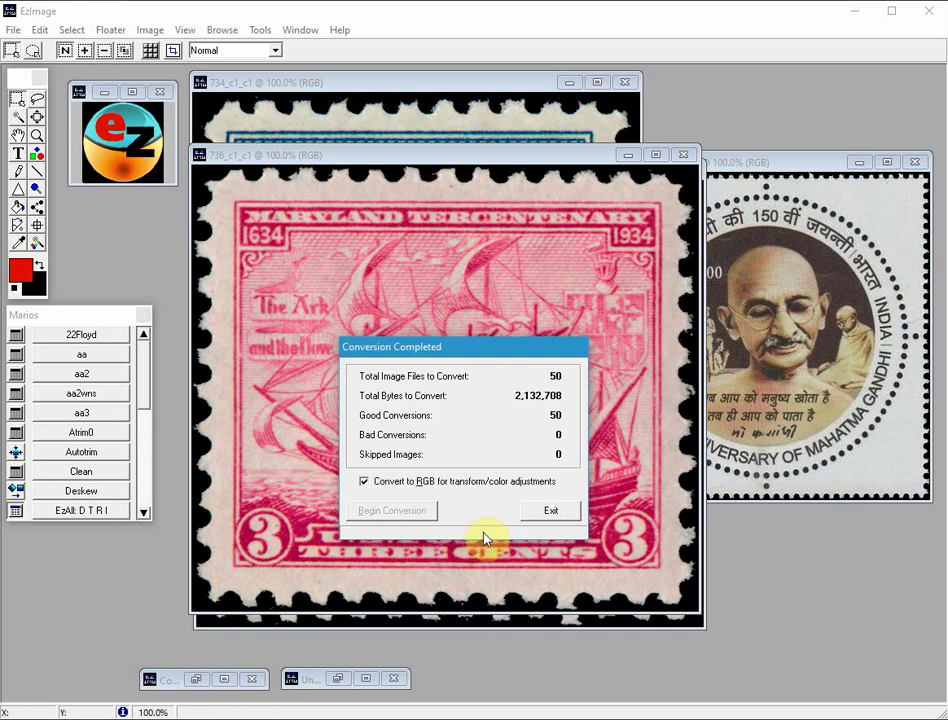
left_click(551, 512)
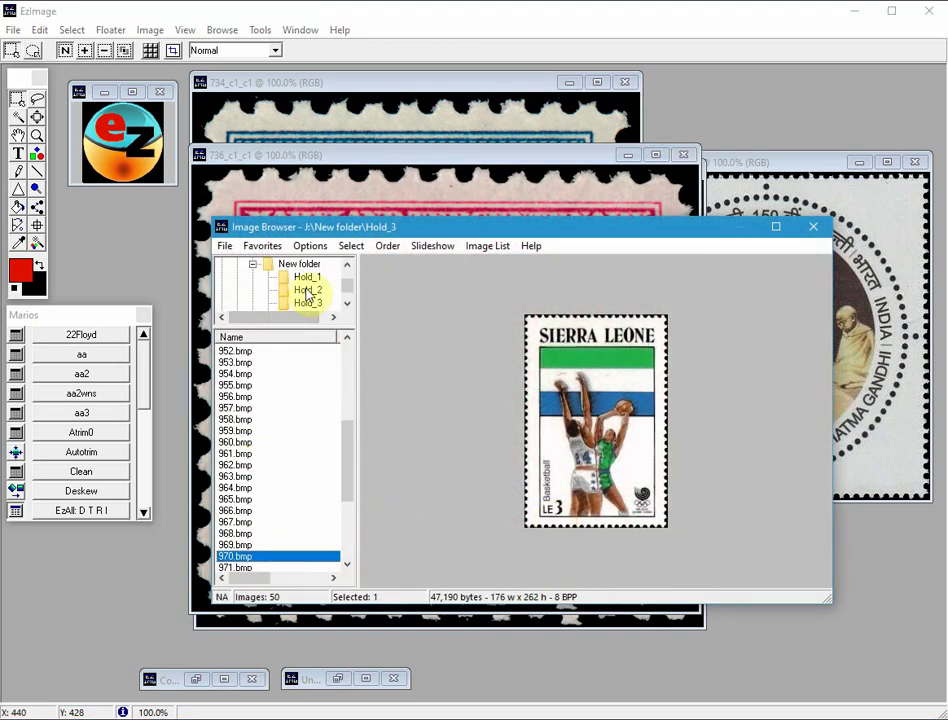
- In Hold_2, preview the watermarked 937, Disney castle, Queen Elizabeth and mushroom stamps
left_click(316, 487)
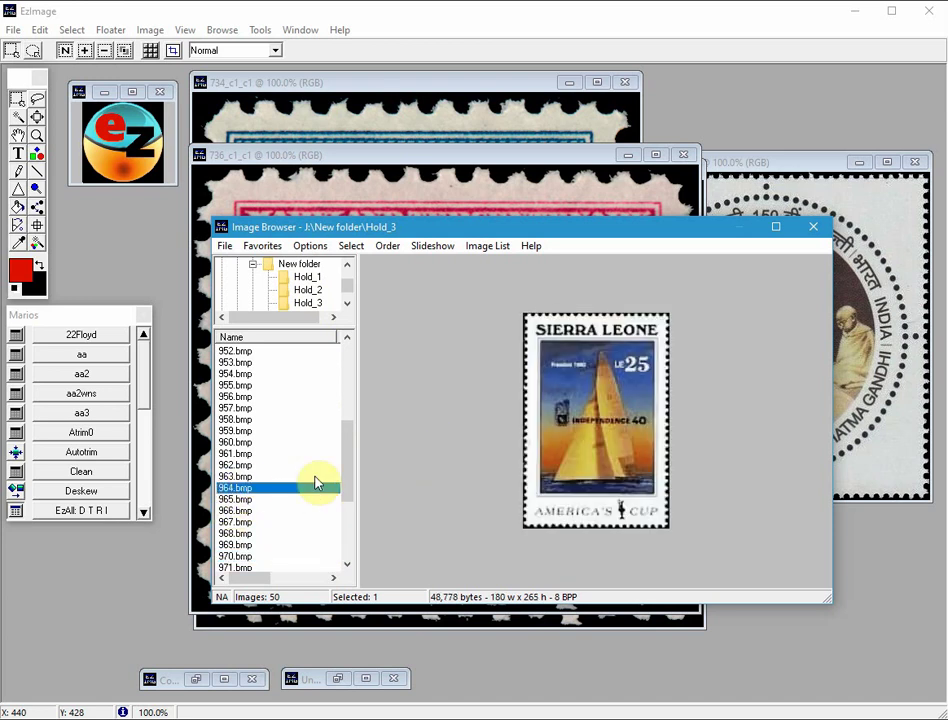
left_click(307, 289)
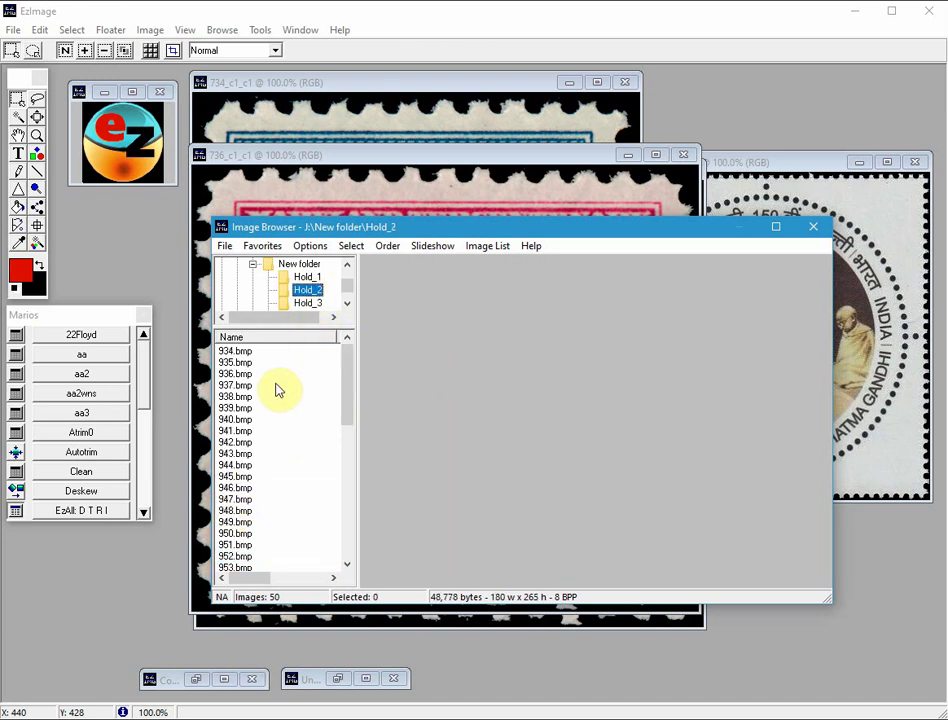
left_click(278, 386)
left_click(255, 455)
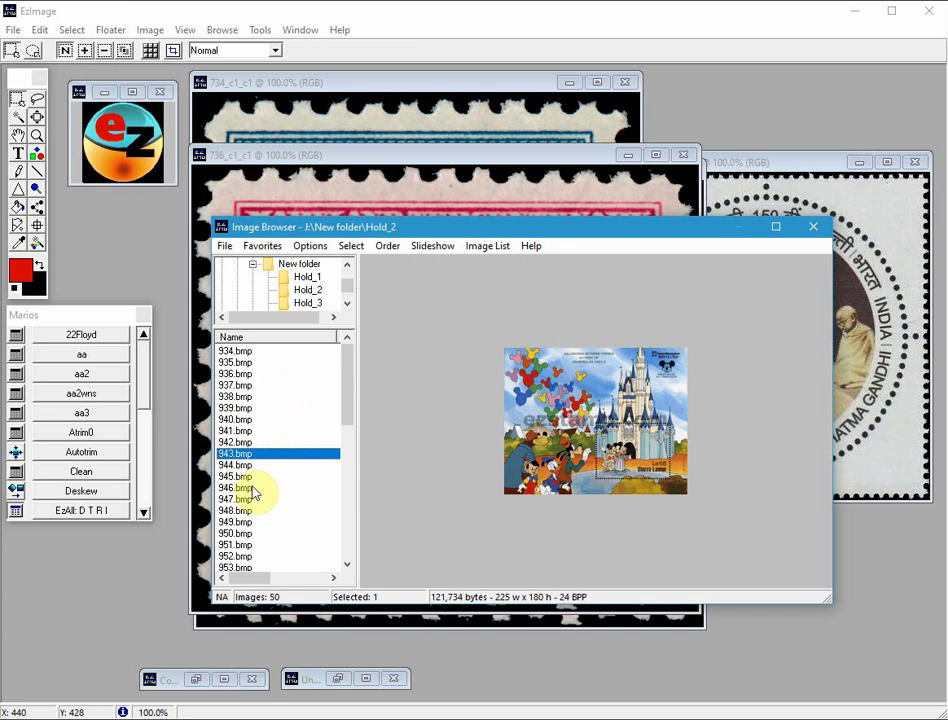
scroll(255, 493, "down", 2)
left_click(255, 488)
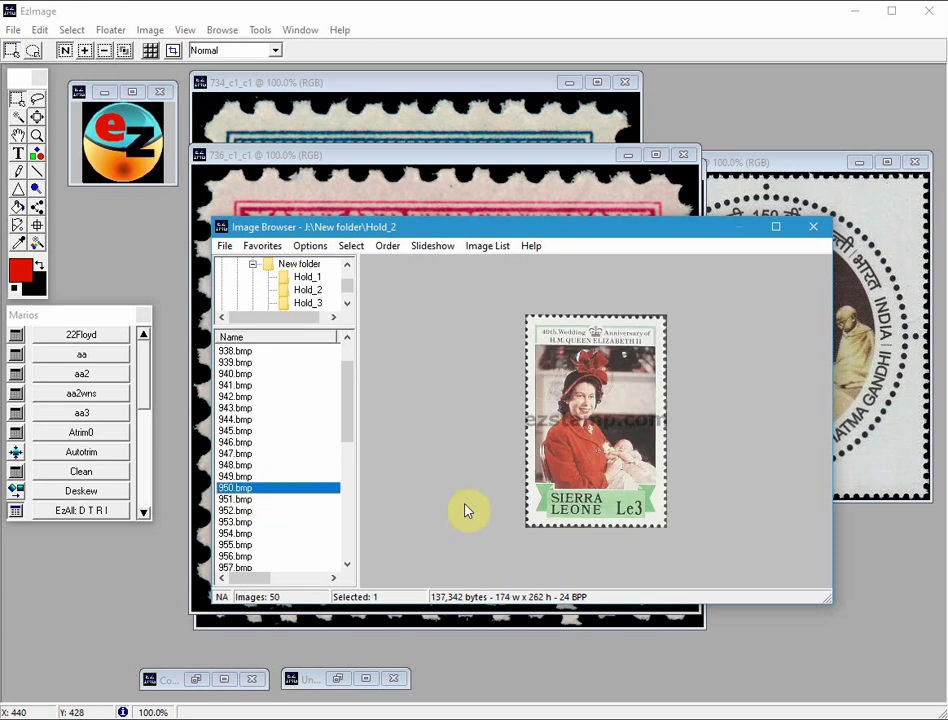
left_click(240, 533)
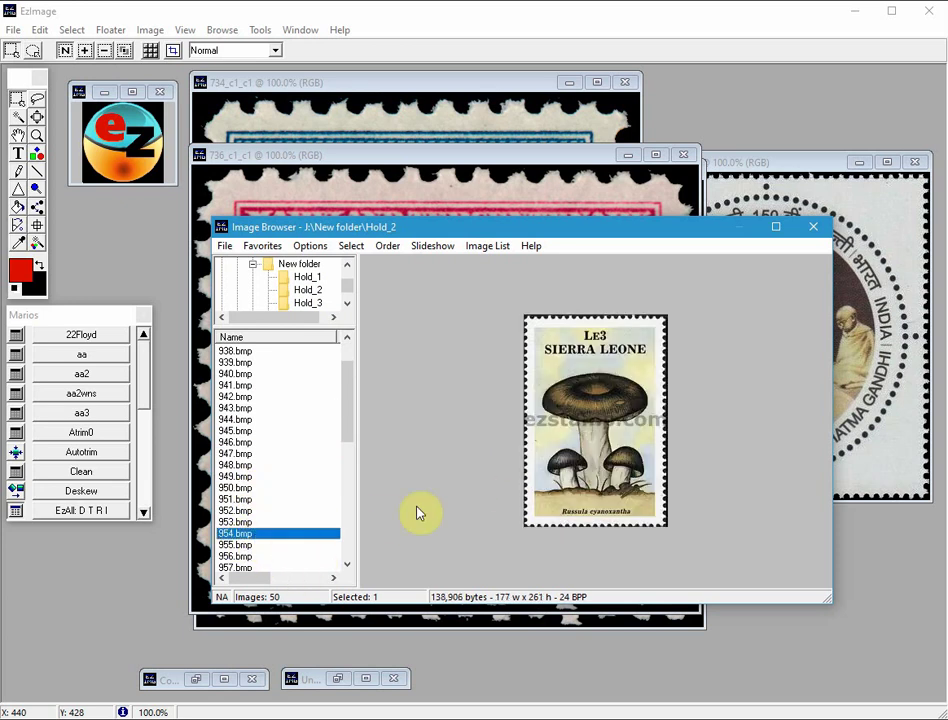
left_click(240, 556)
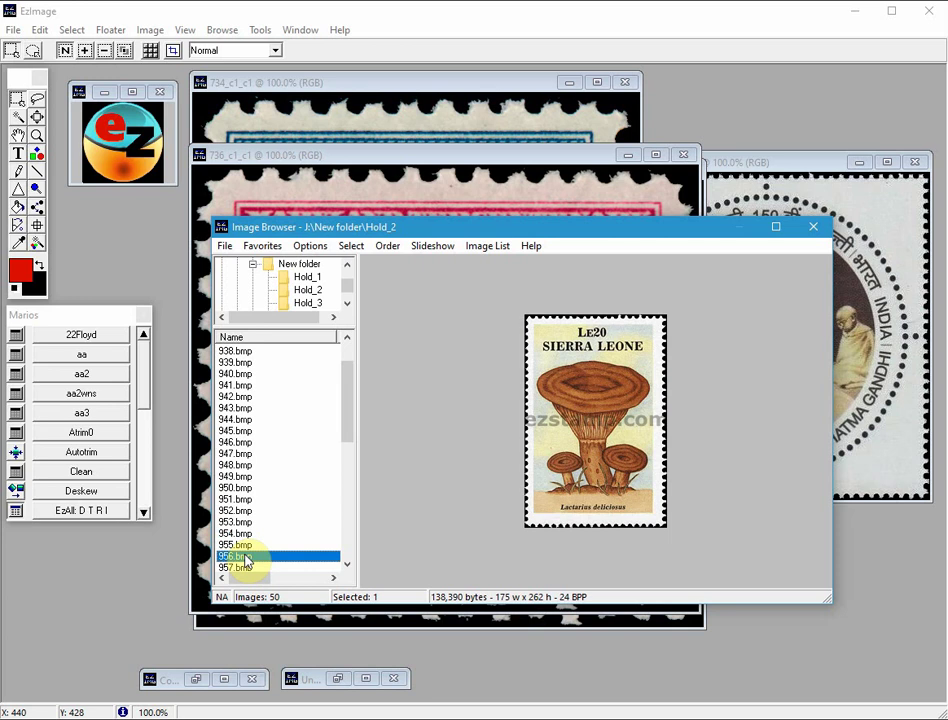